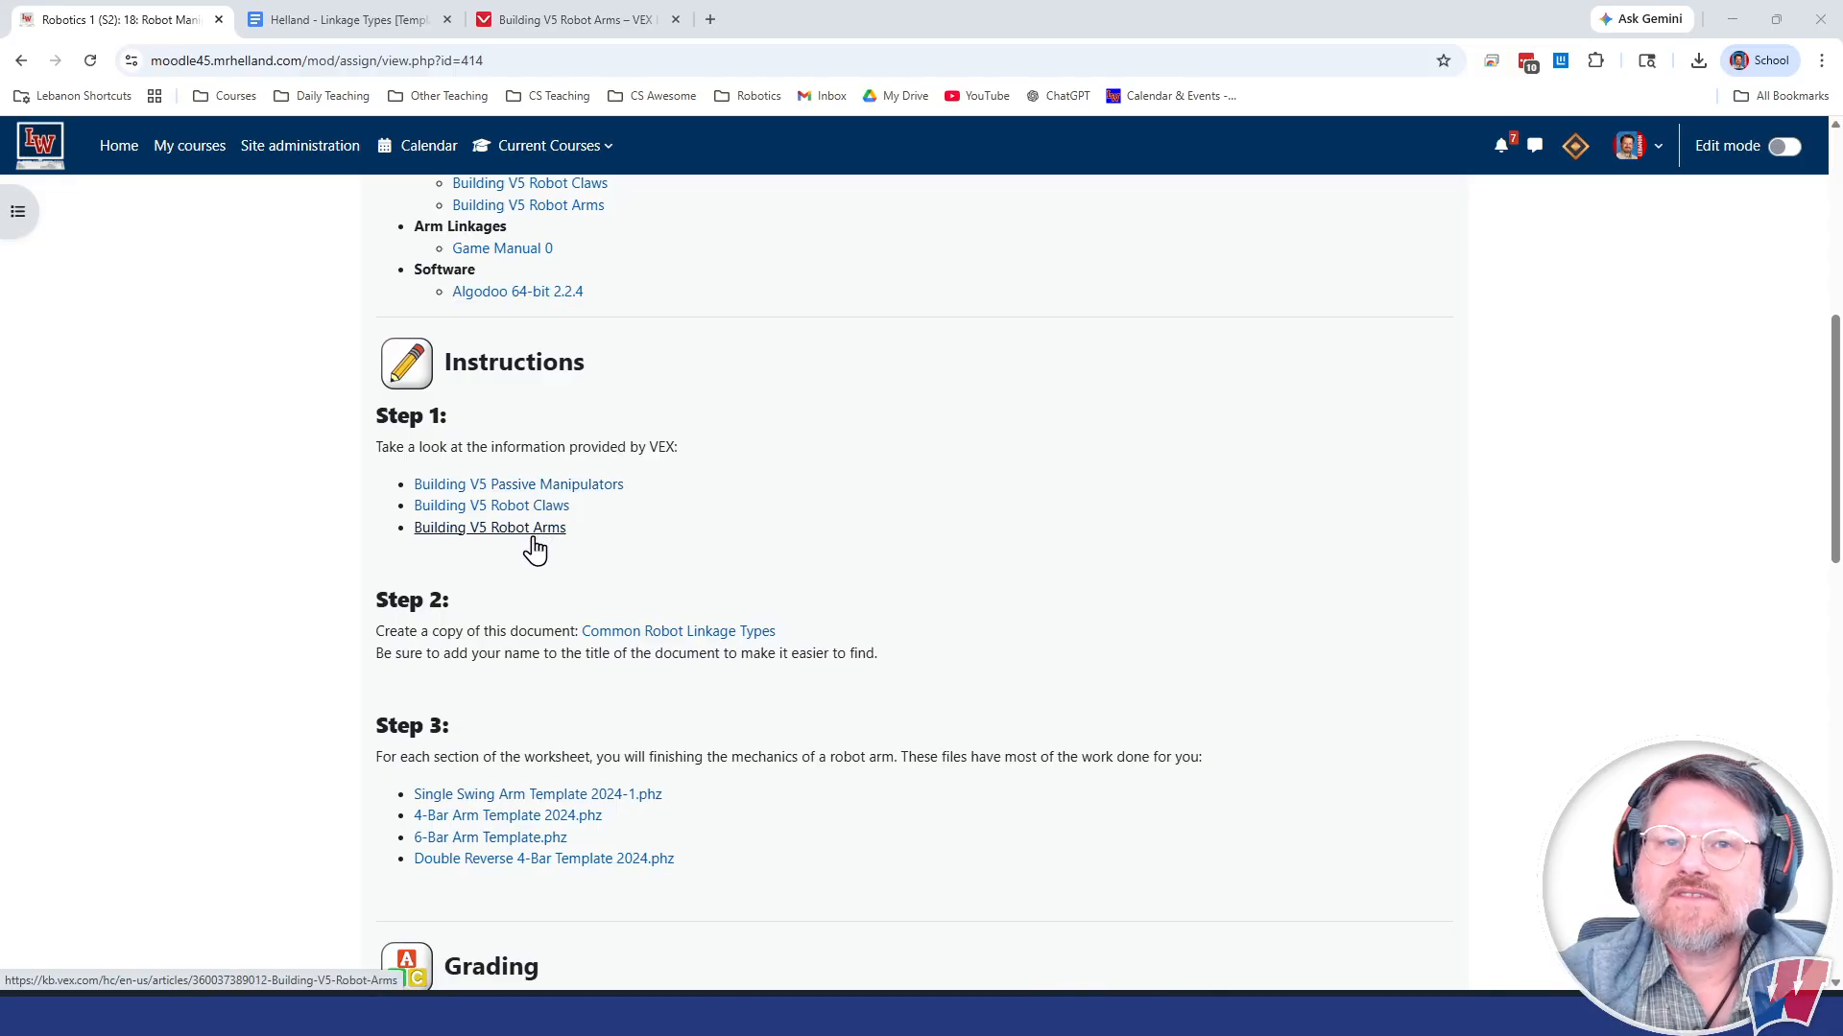
Step: Remove "[Template]" from the end of the title of the copied Linkage Types document
scroll(542, 482, "down", 2)
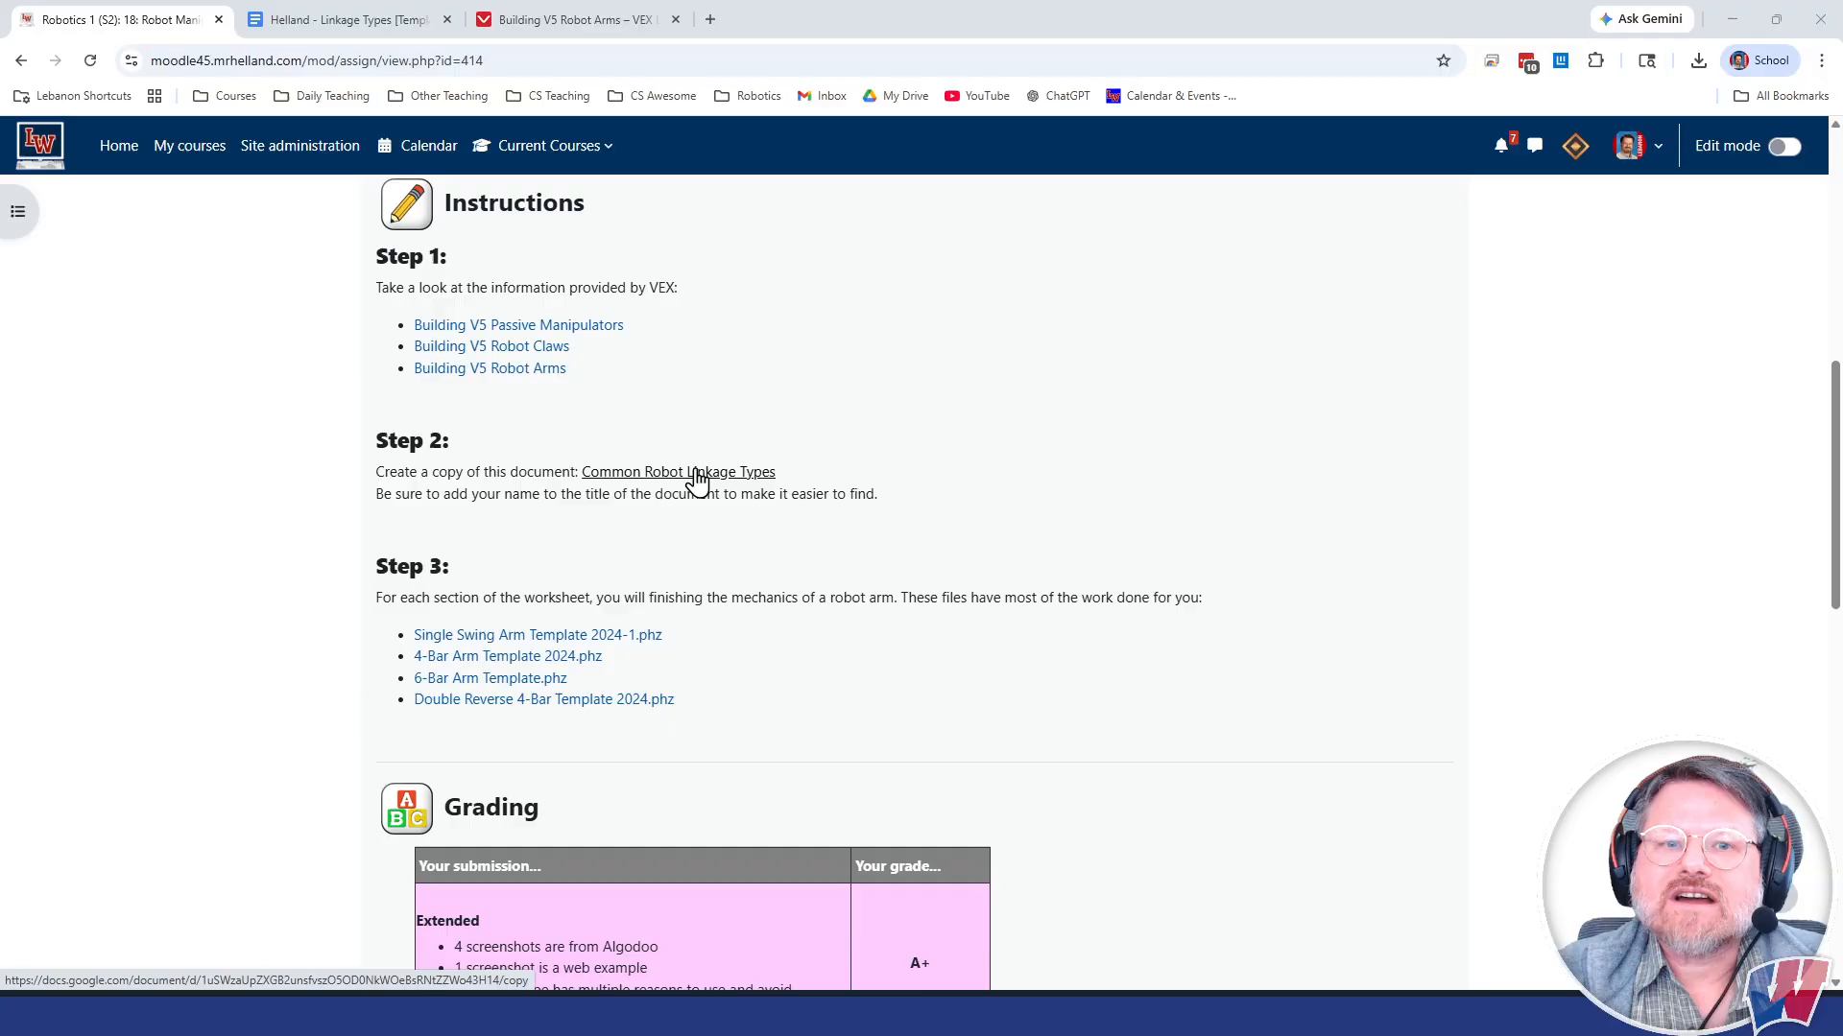
left_click(360, 33)
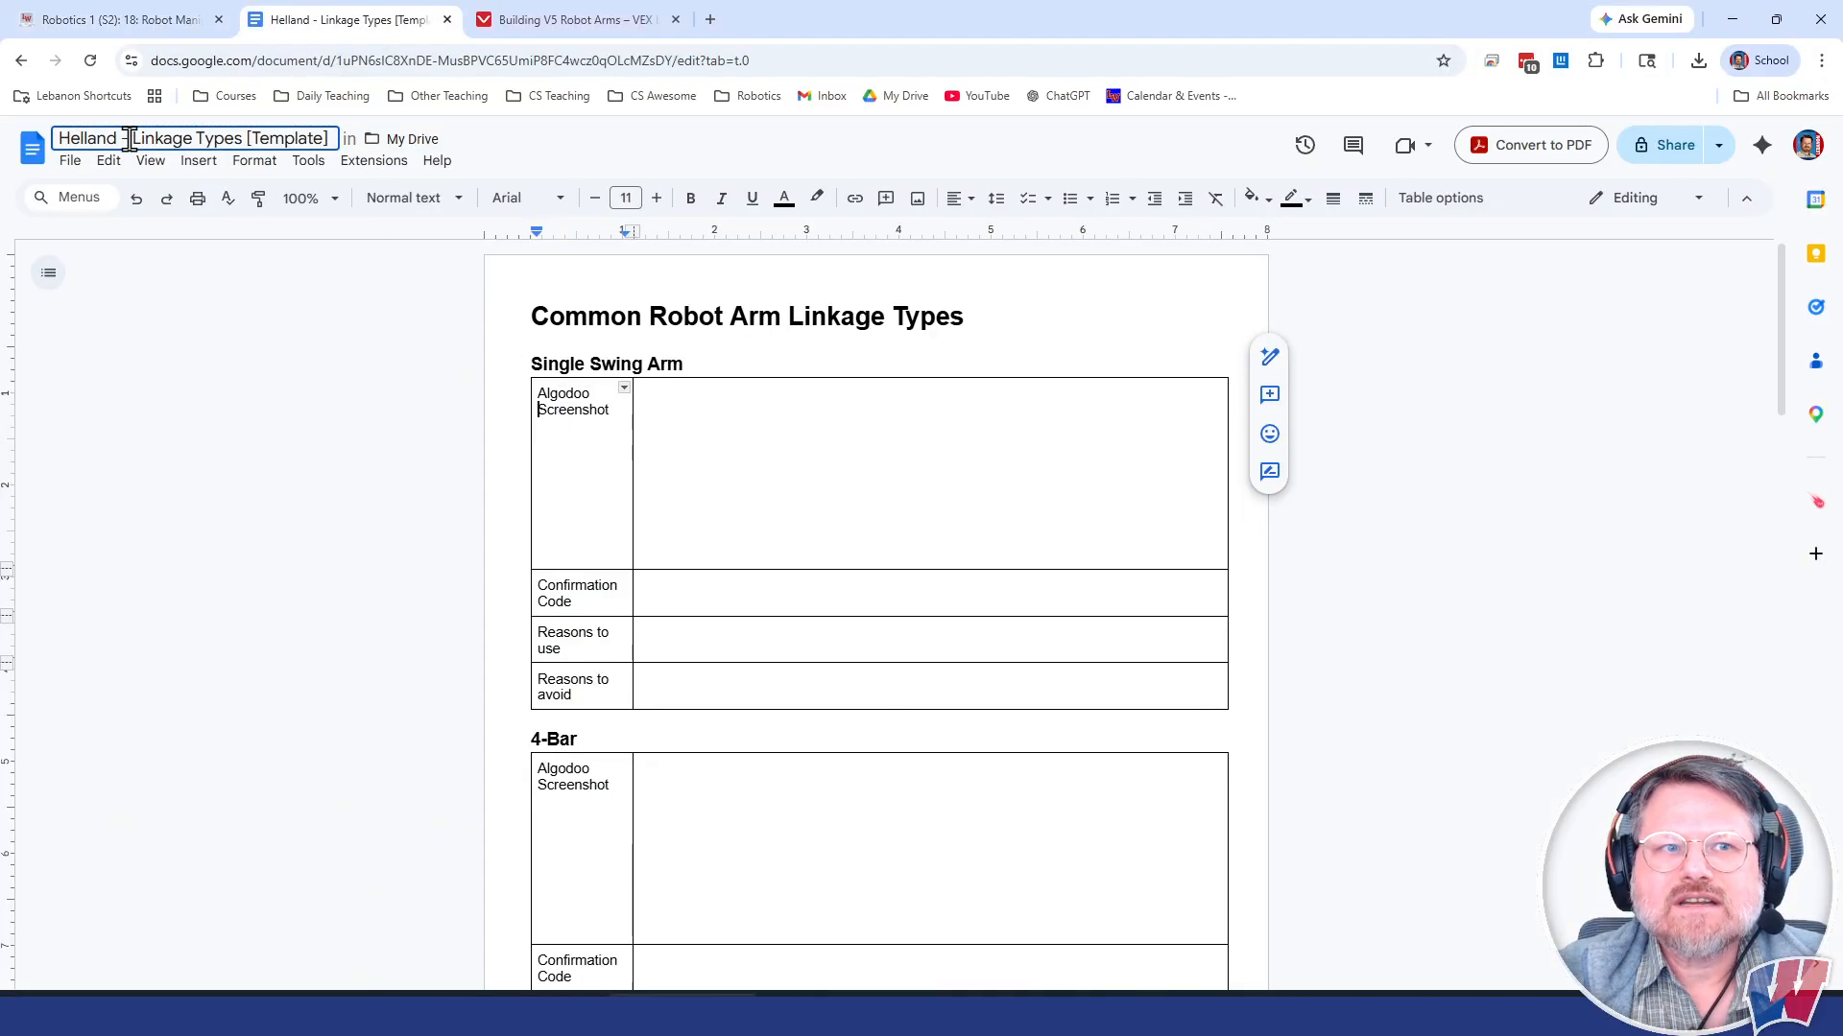
double_click(83, 137)
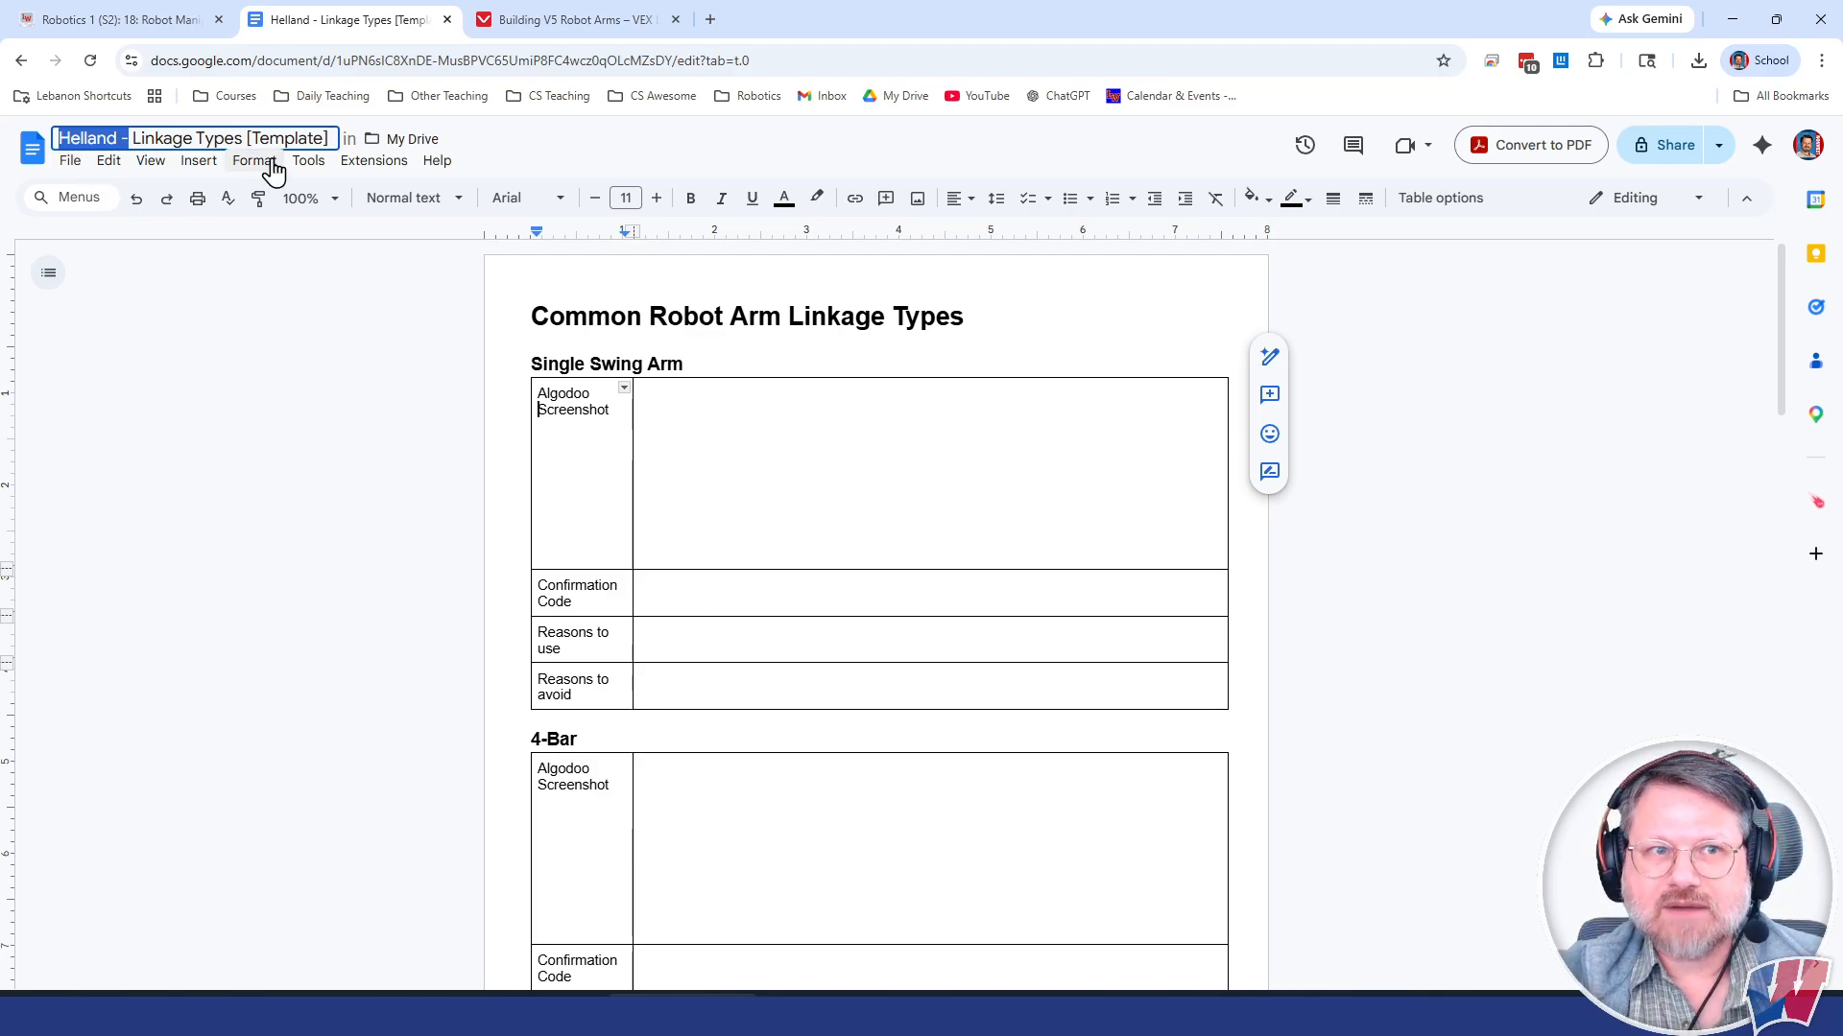
left_click(331, 139)
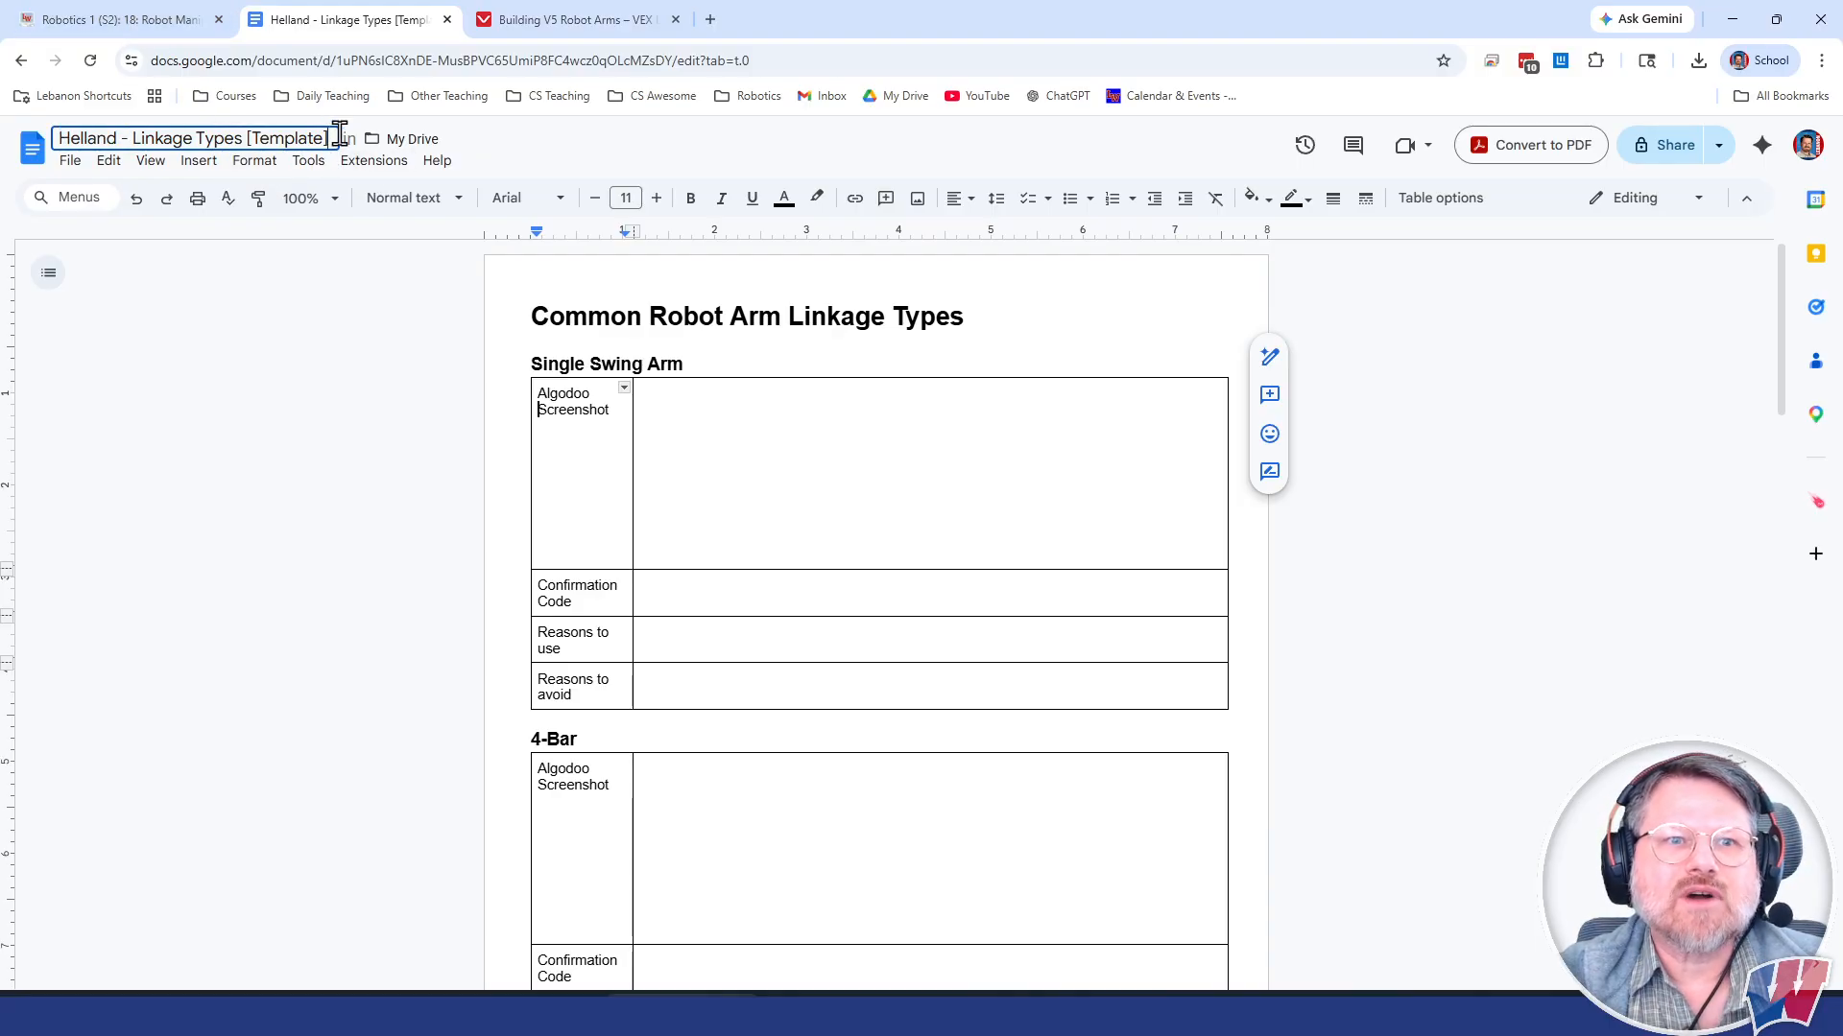
key("BackSpace")
key("BackSpace")
key("BackSpace")
key("BackSpace")
key("BackSpace")
key("BackSpace")
key("BackSpace")
key("BackSpace")
key("BackSpace")
key("BackSpace")
key("BackSpace")
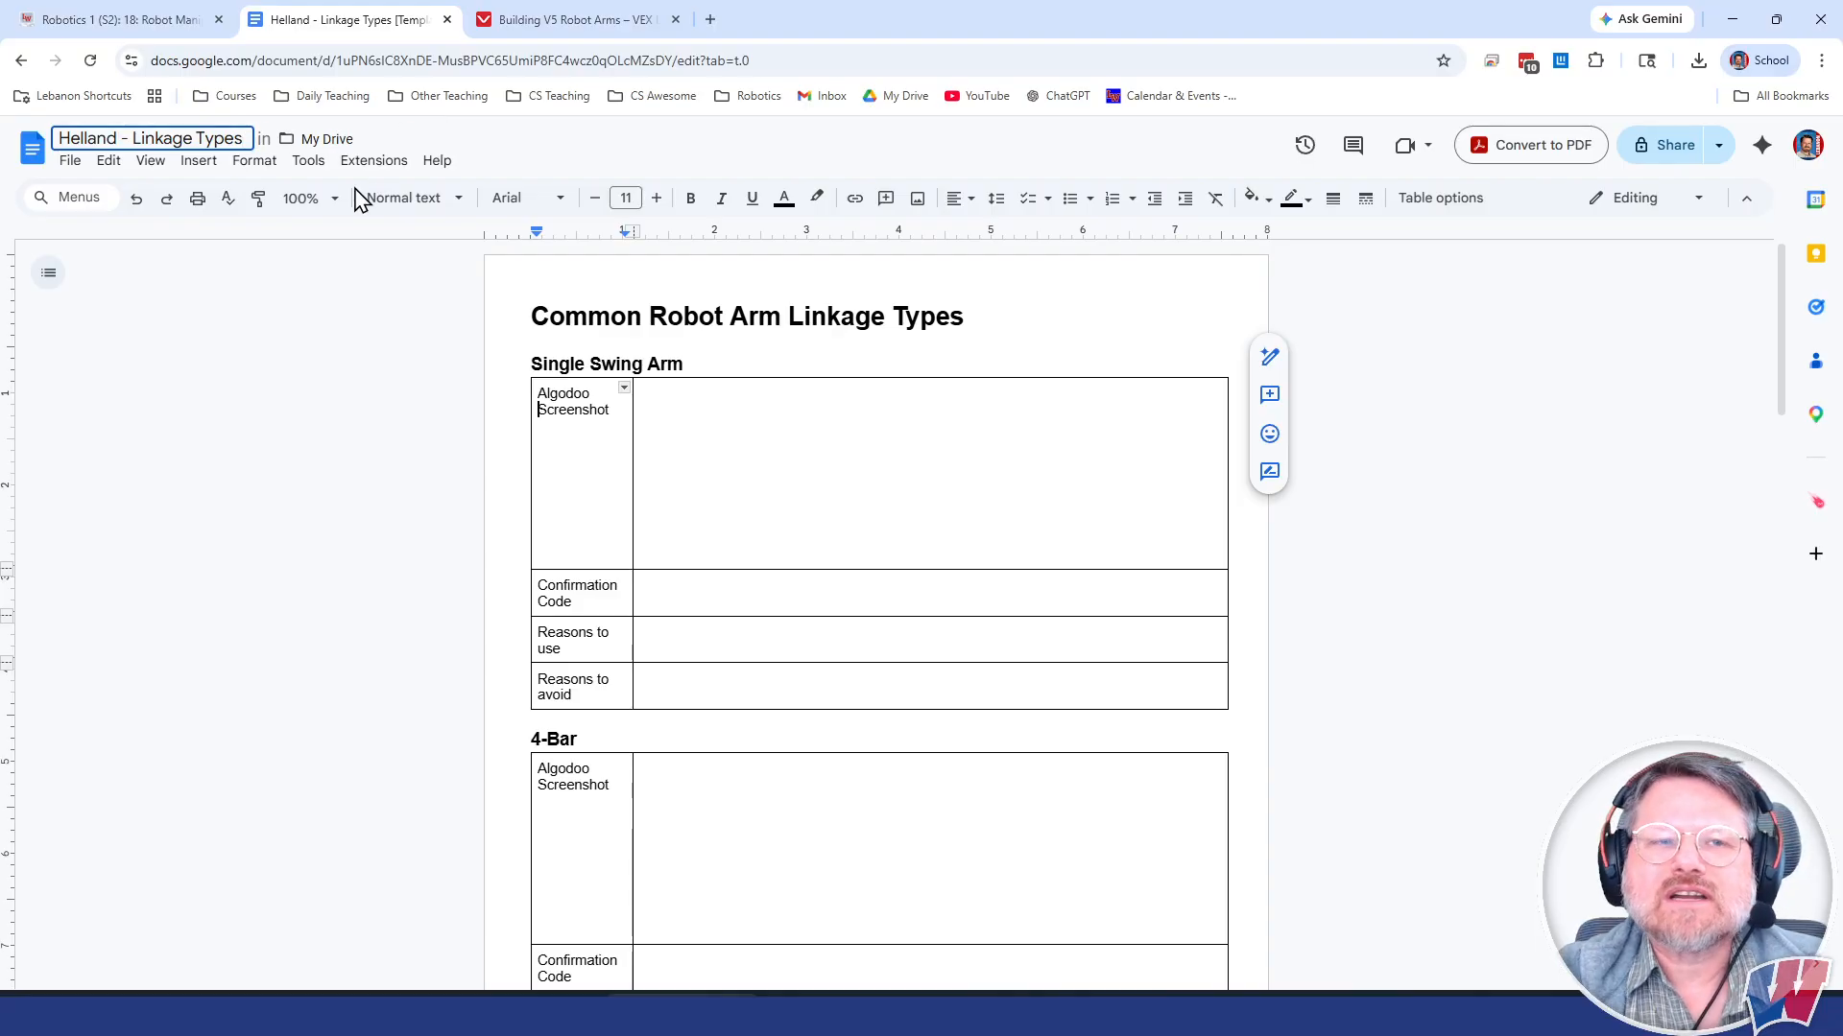
left_click(291, 344)
Step: Download the Single Swing Arm template from the assignment's Step 3 into H Drive, replacing the existing Single Swing Arm Template 2024.phz
left_click(142, 26)
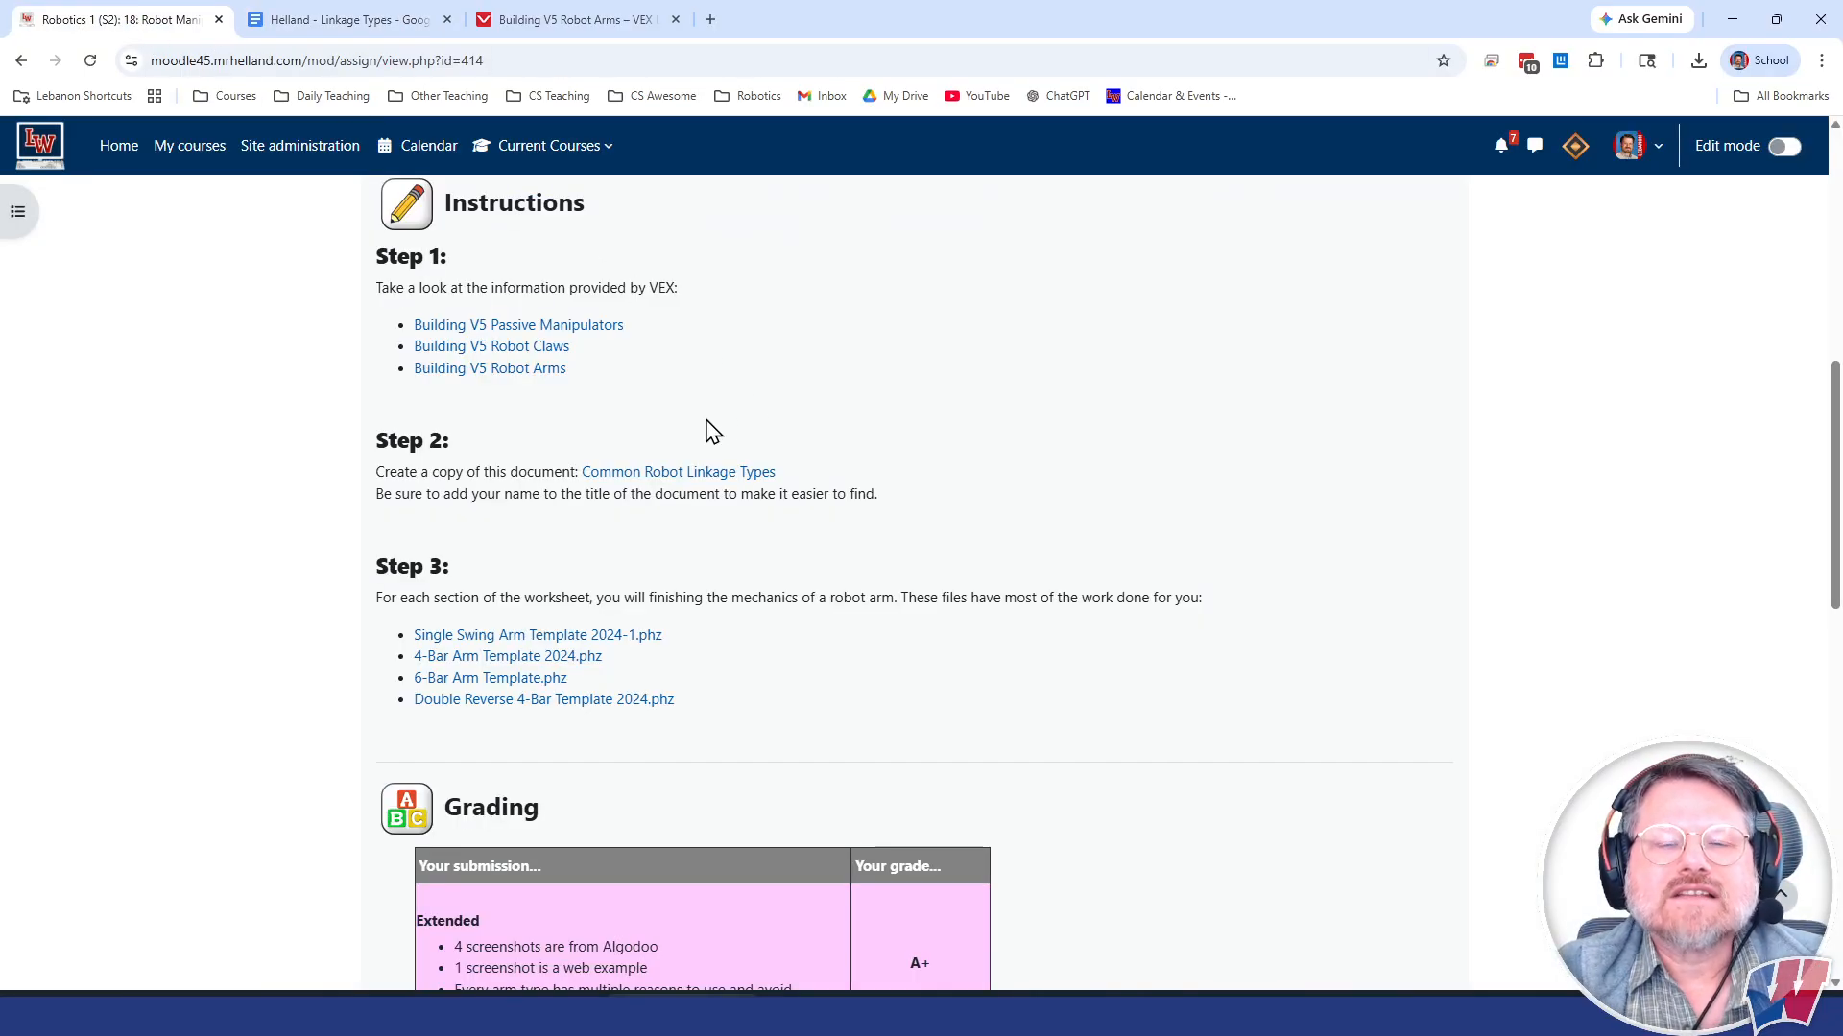
scroll(715, 432, "down", 2)
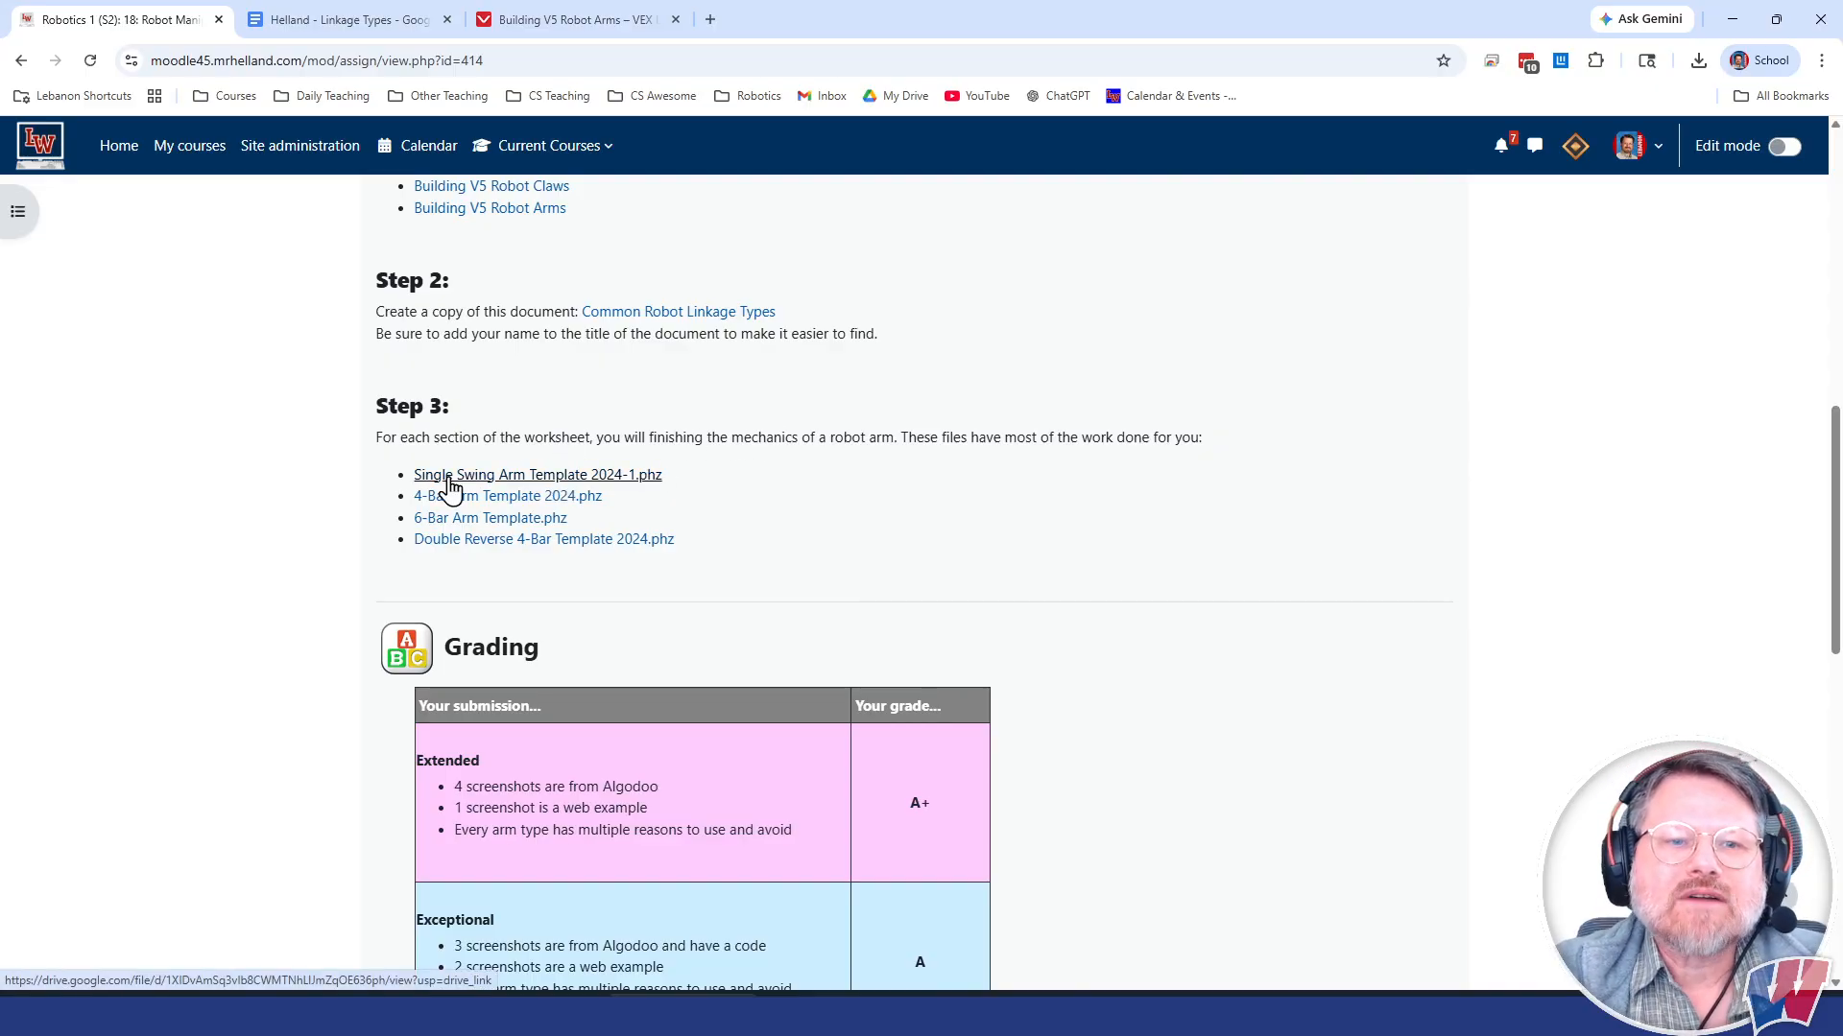
left_click(513, 476)
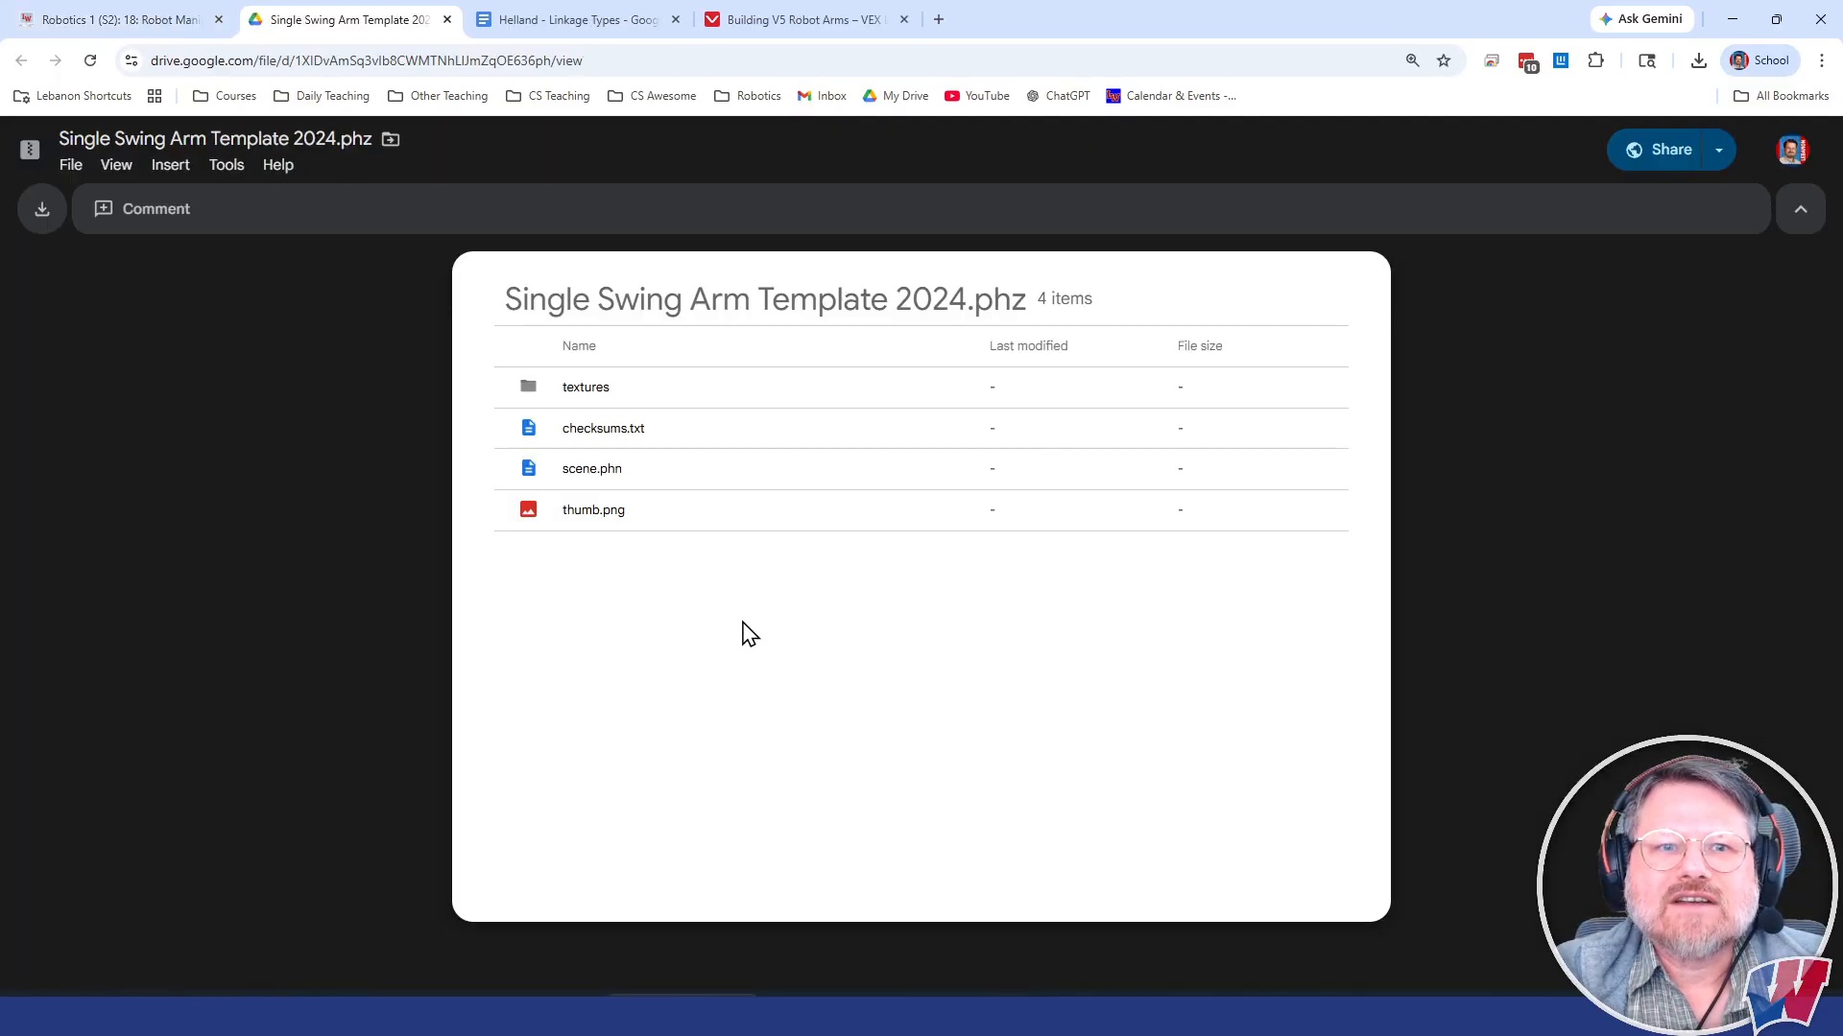
left_click(43, 220)
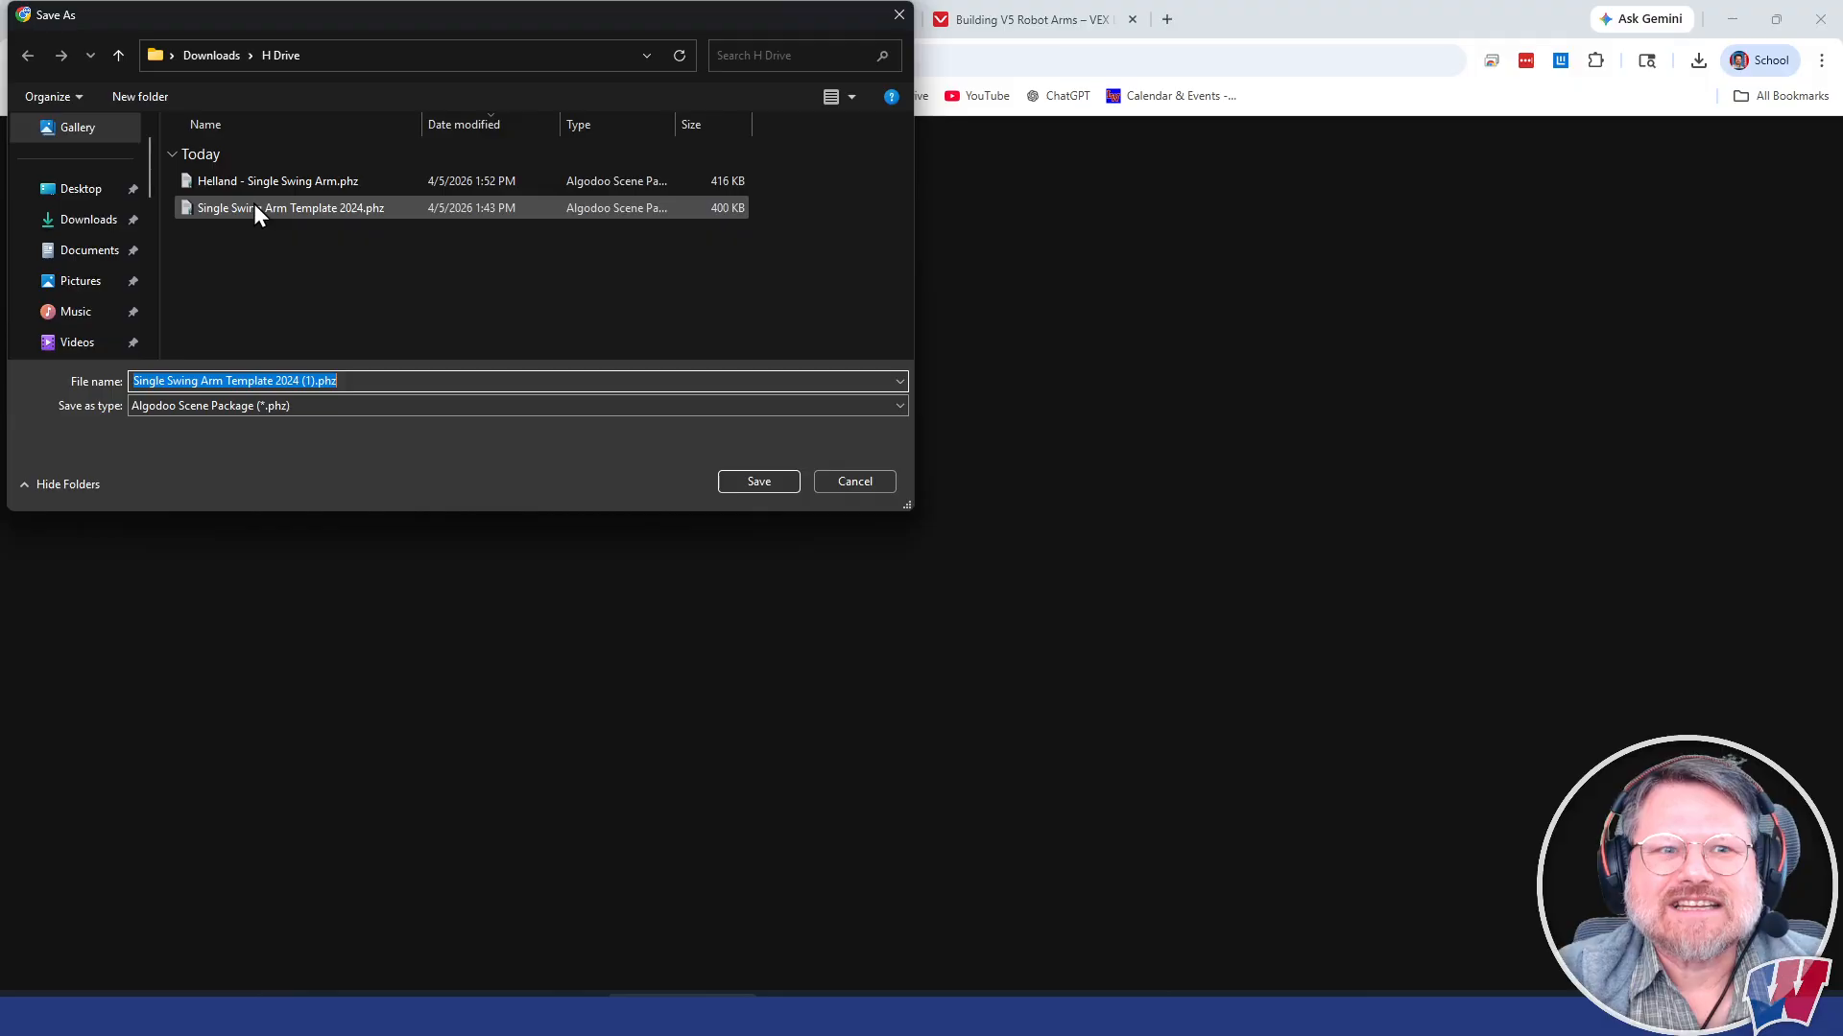
left_click(309, 204)
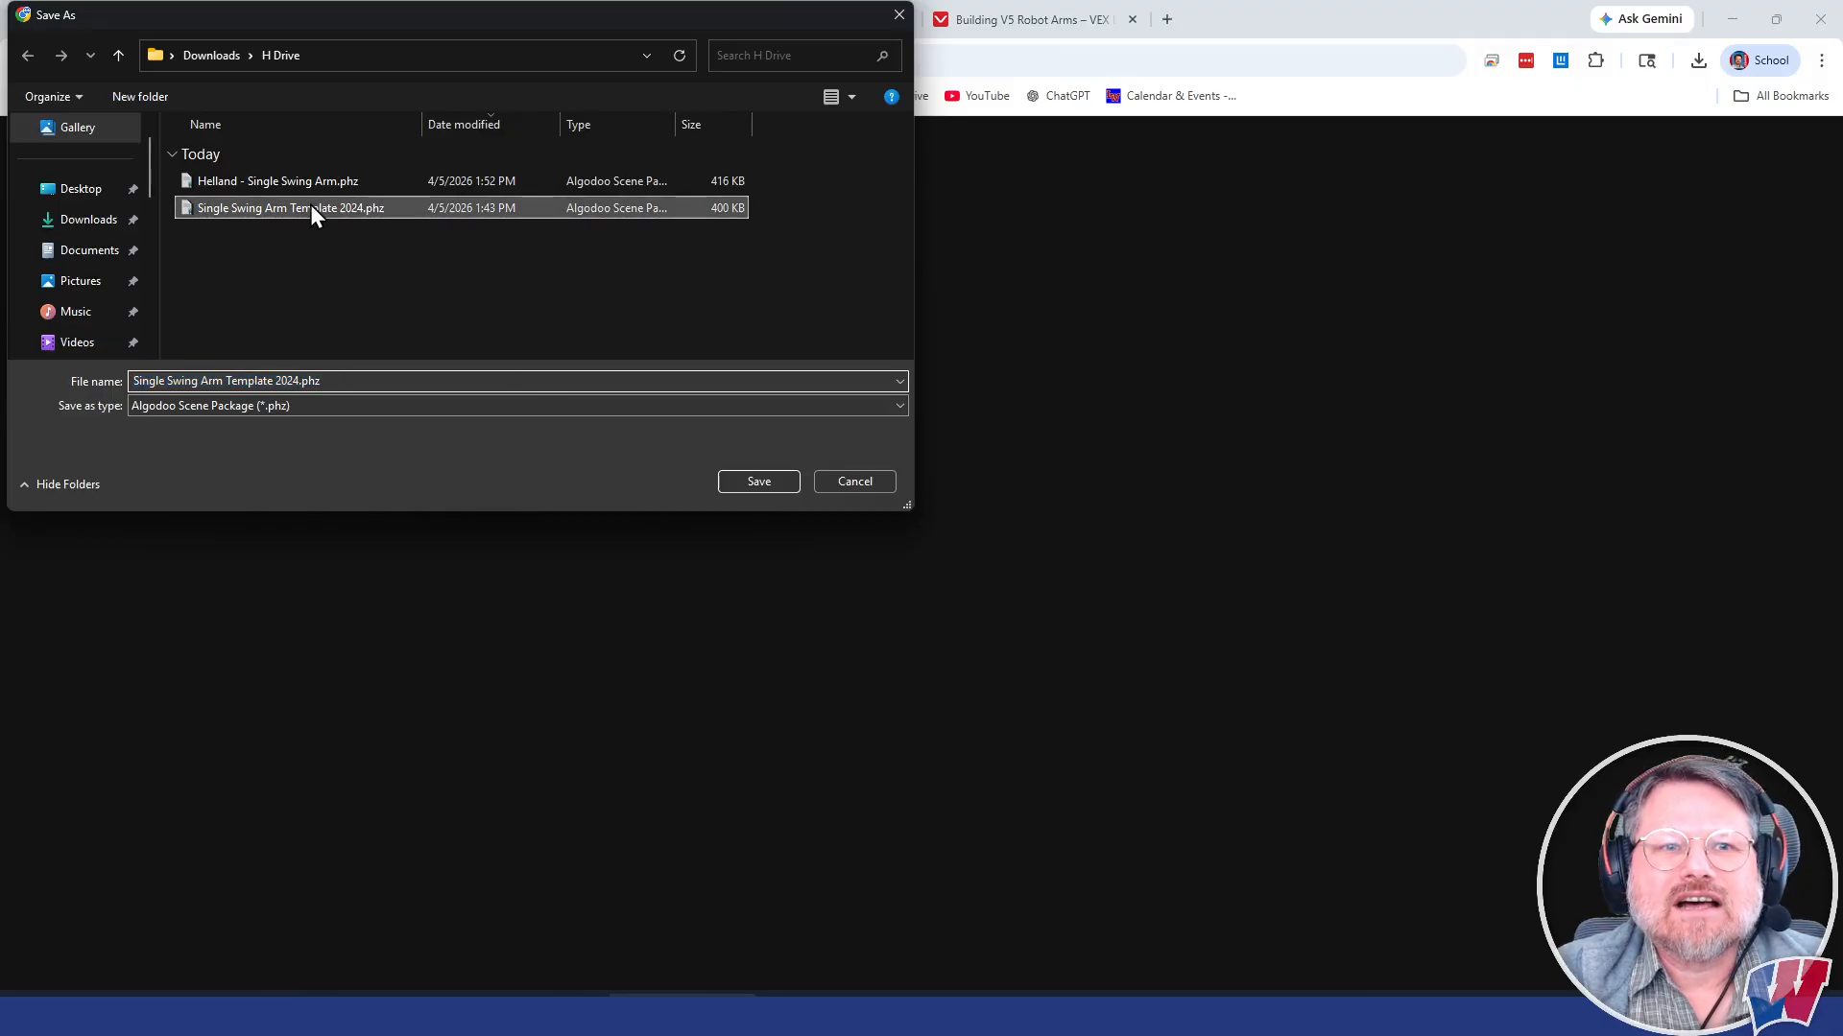
left_click(752, 480)
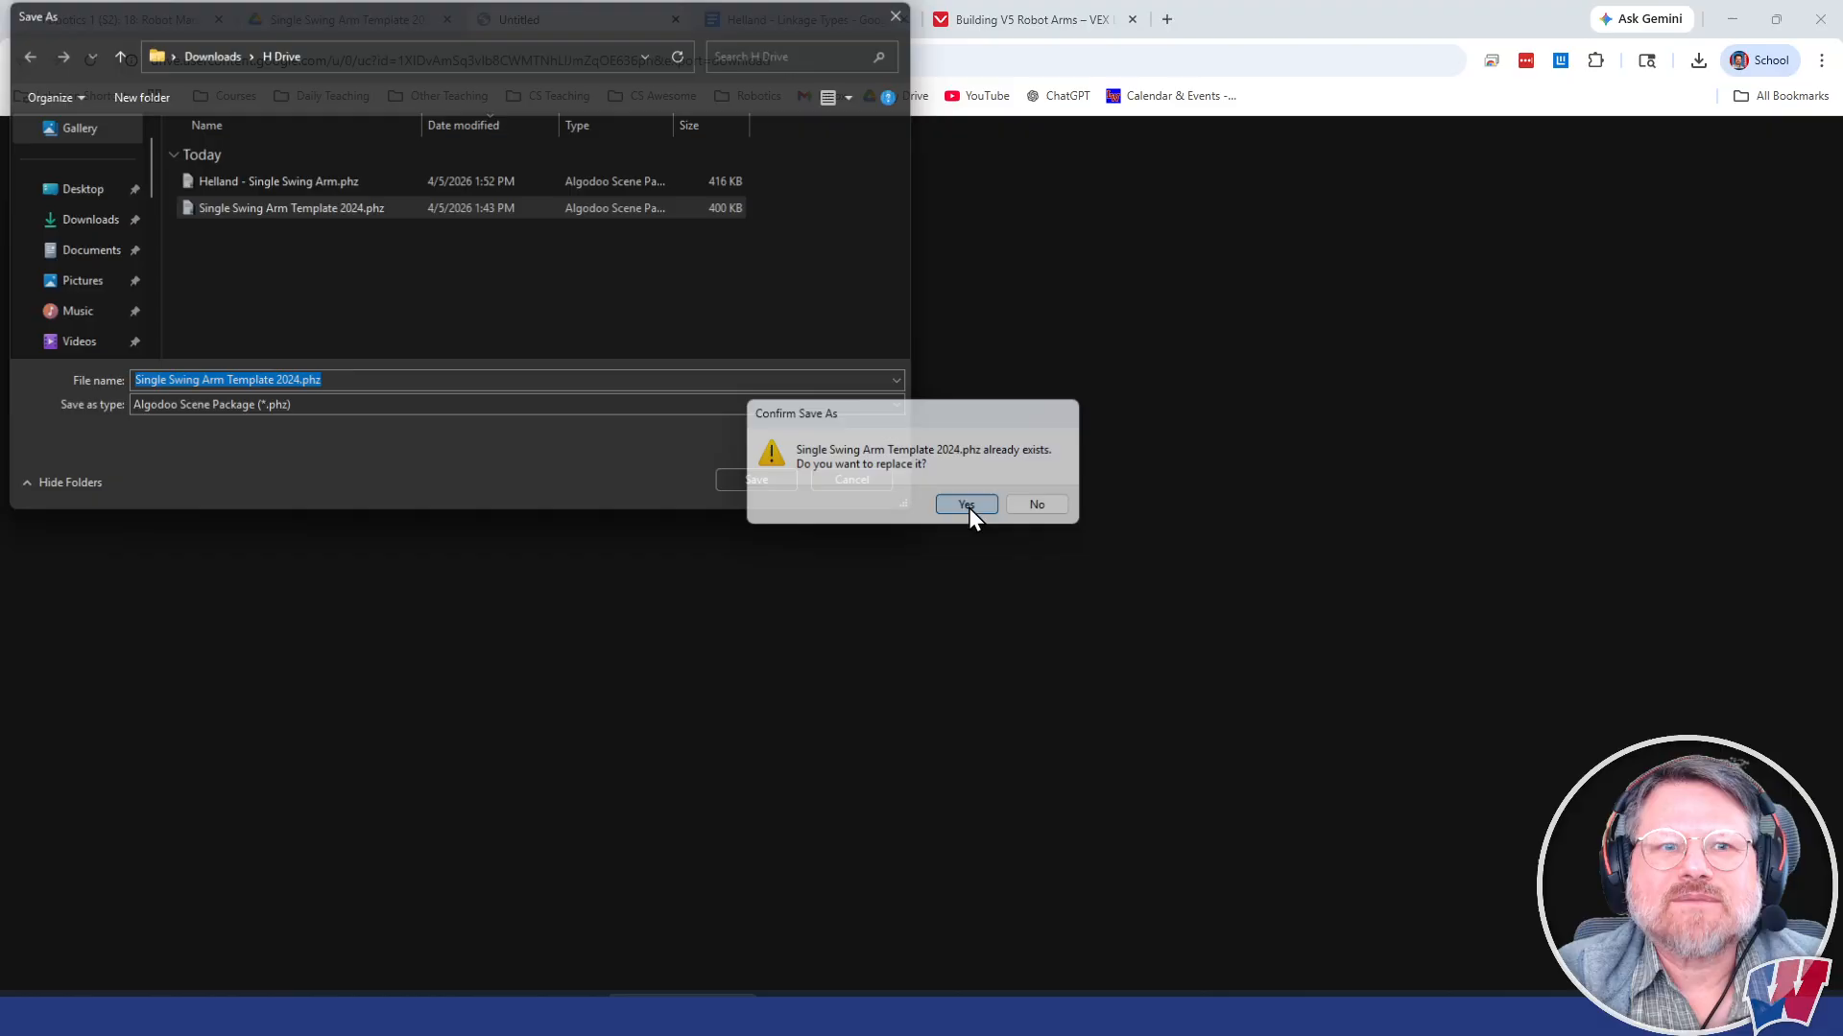
left_click(967, 507)
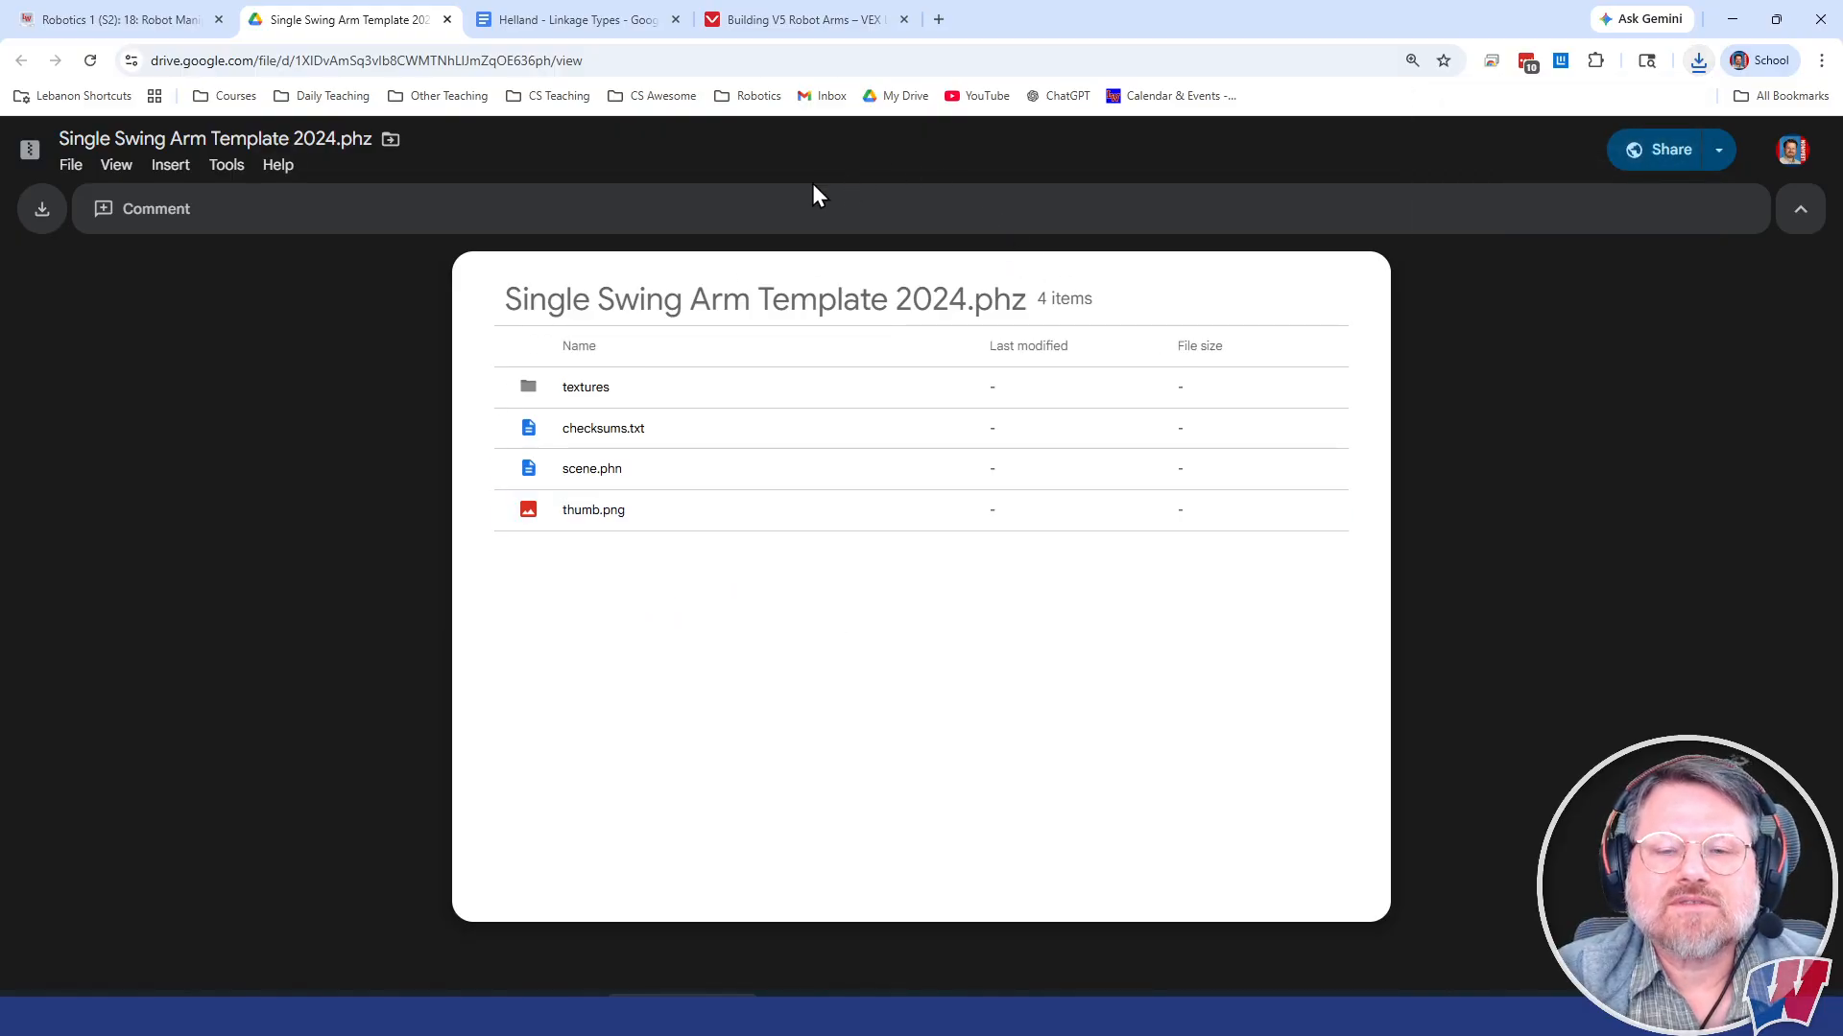
Step: Switch to Algodoo, set the My scenes folder to H Drive in Downloads, and open the Single Swing Arm Template 2024 scene
left_click(1300, 1016)
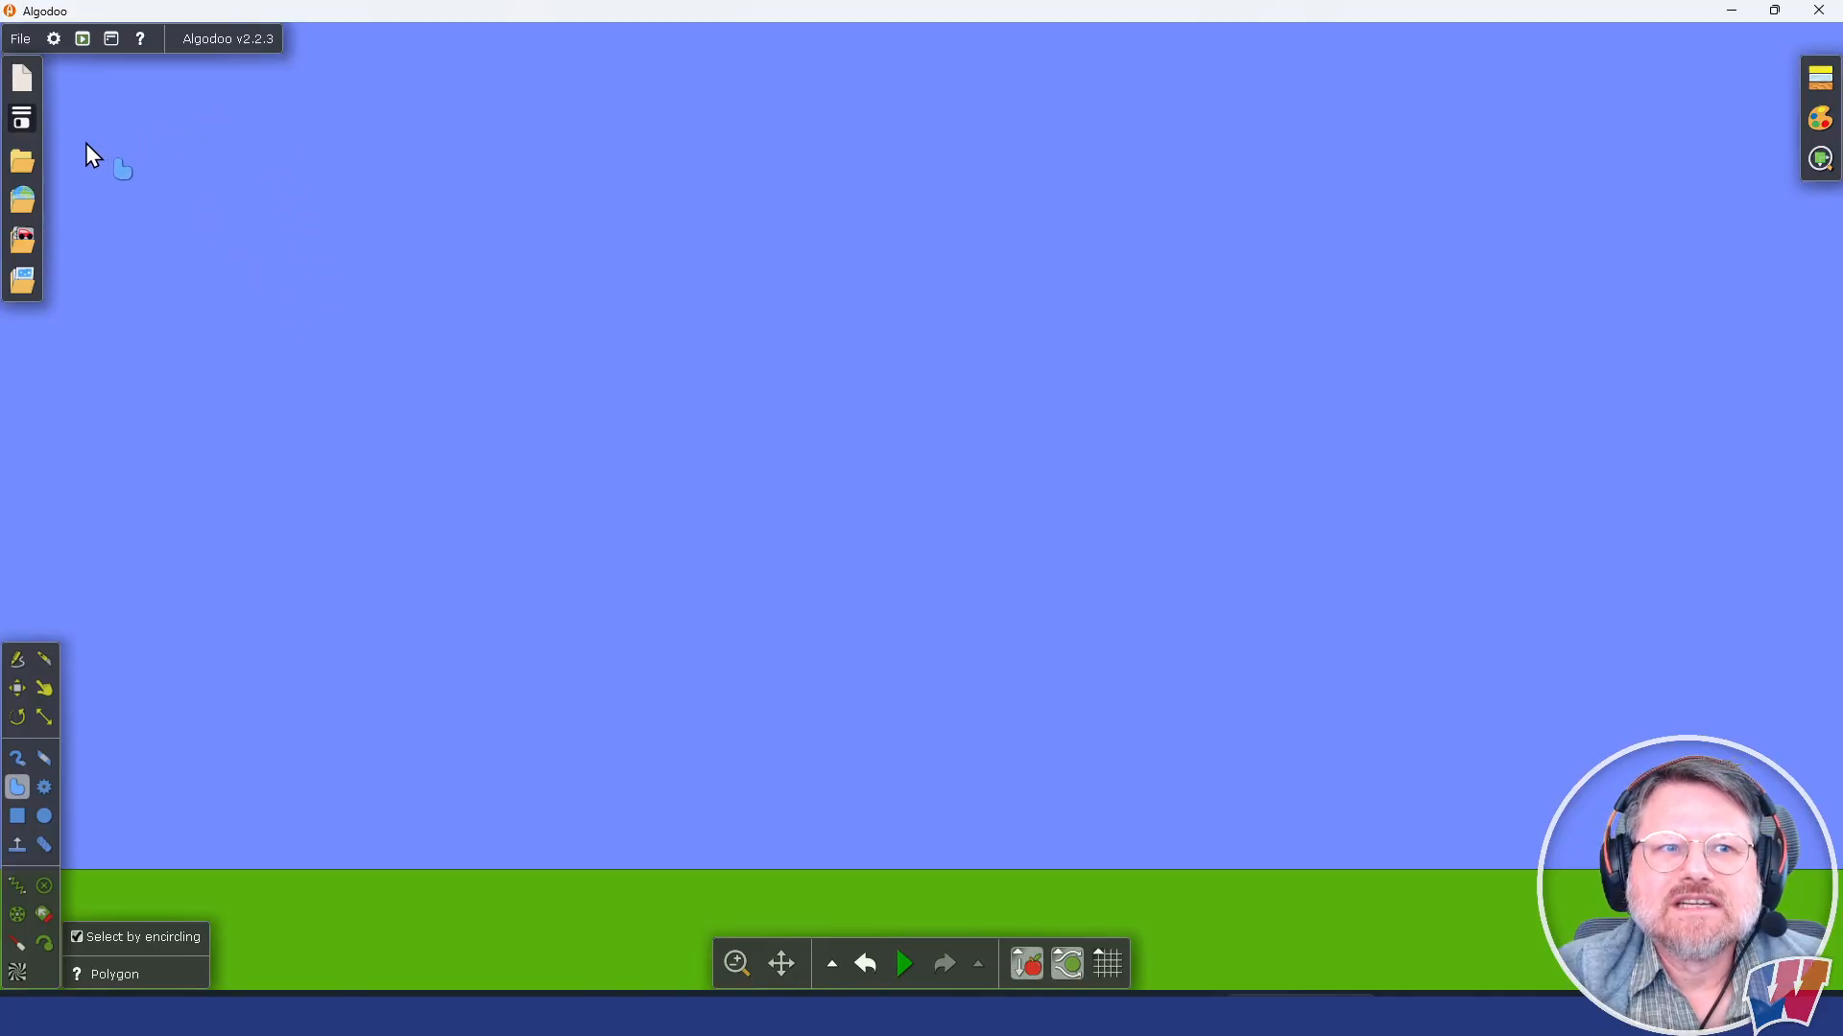
left_click(32, 163)
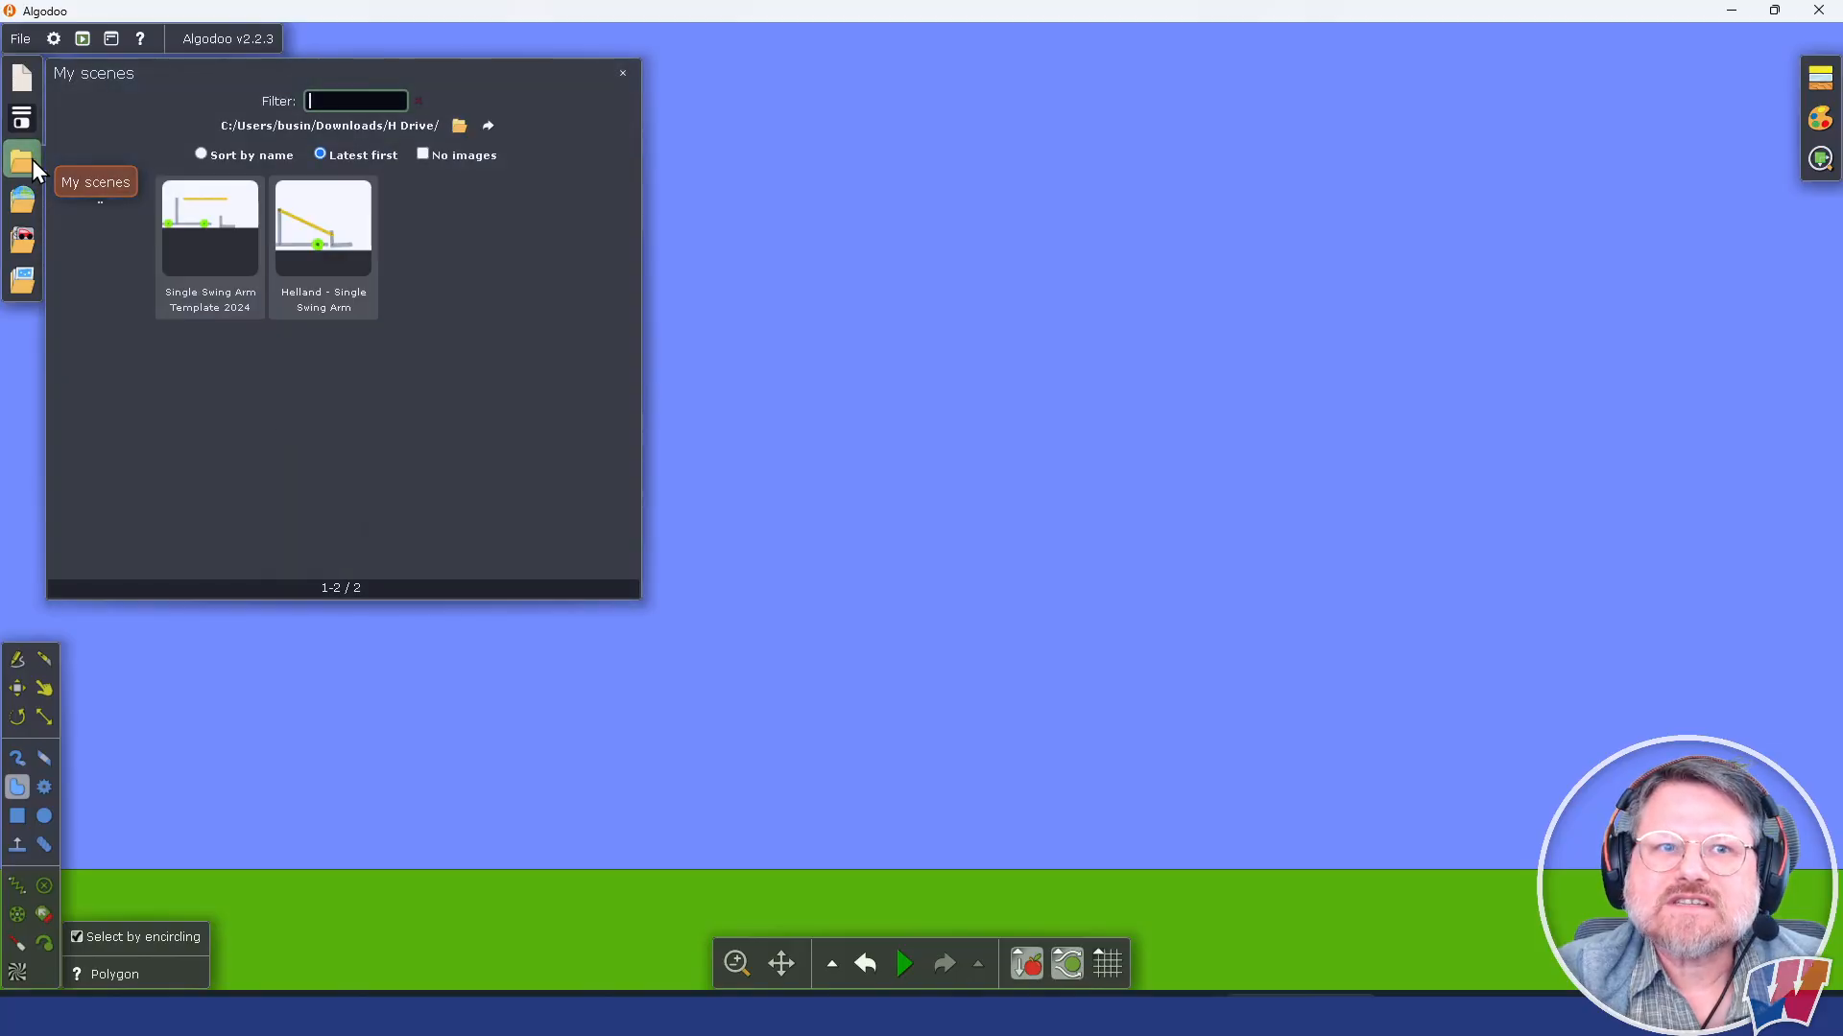
left_click(459, 125)
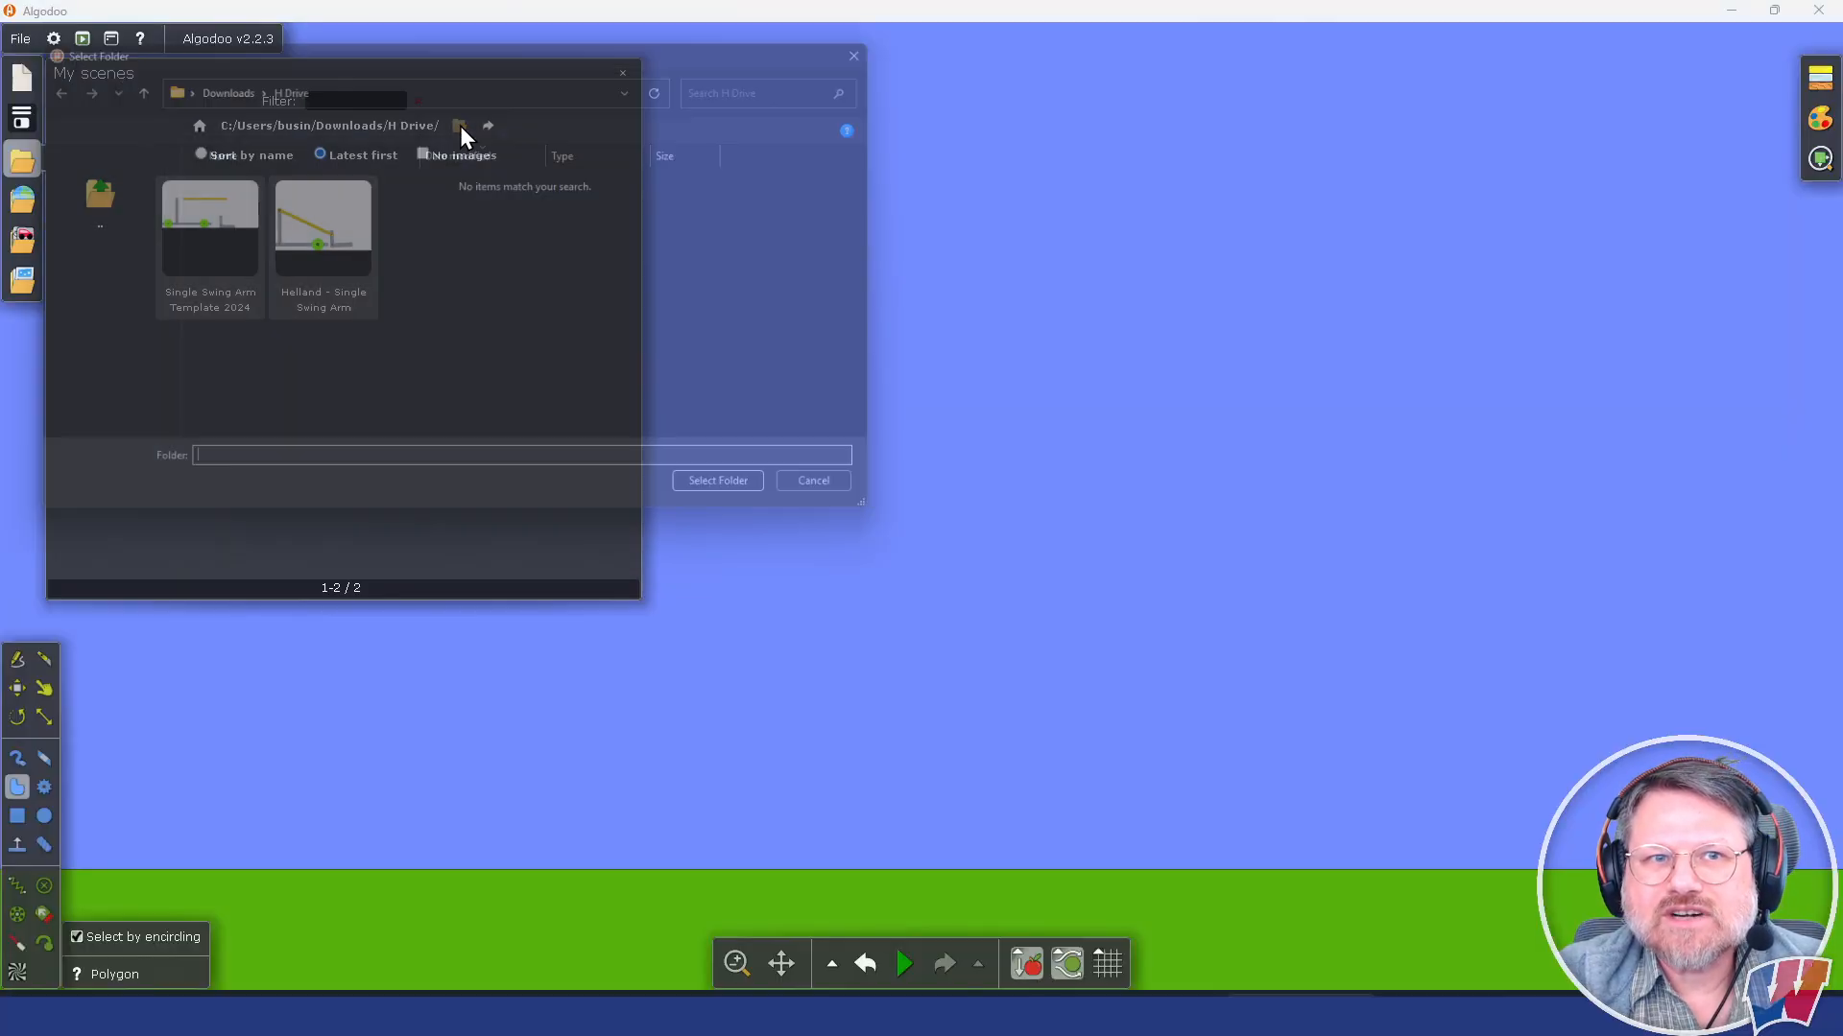
left_click(215, 76)
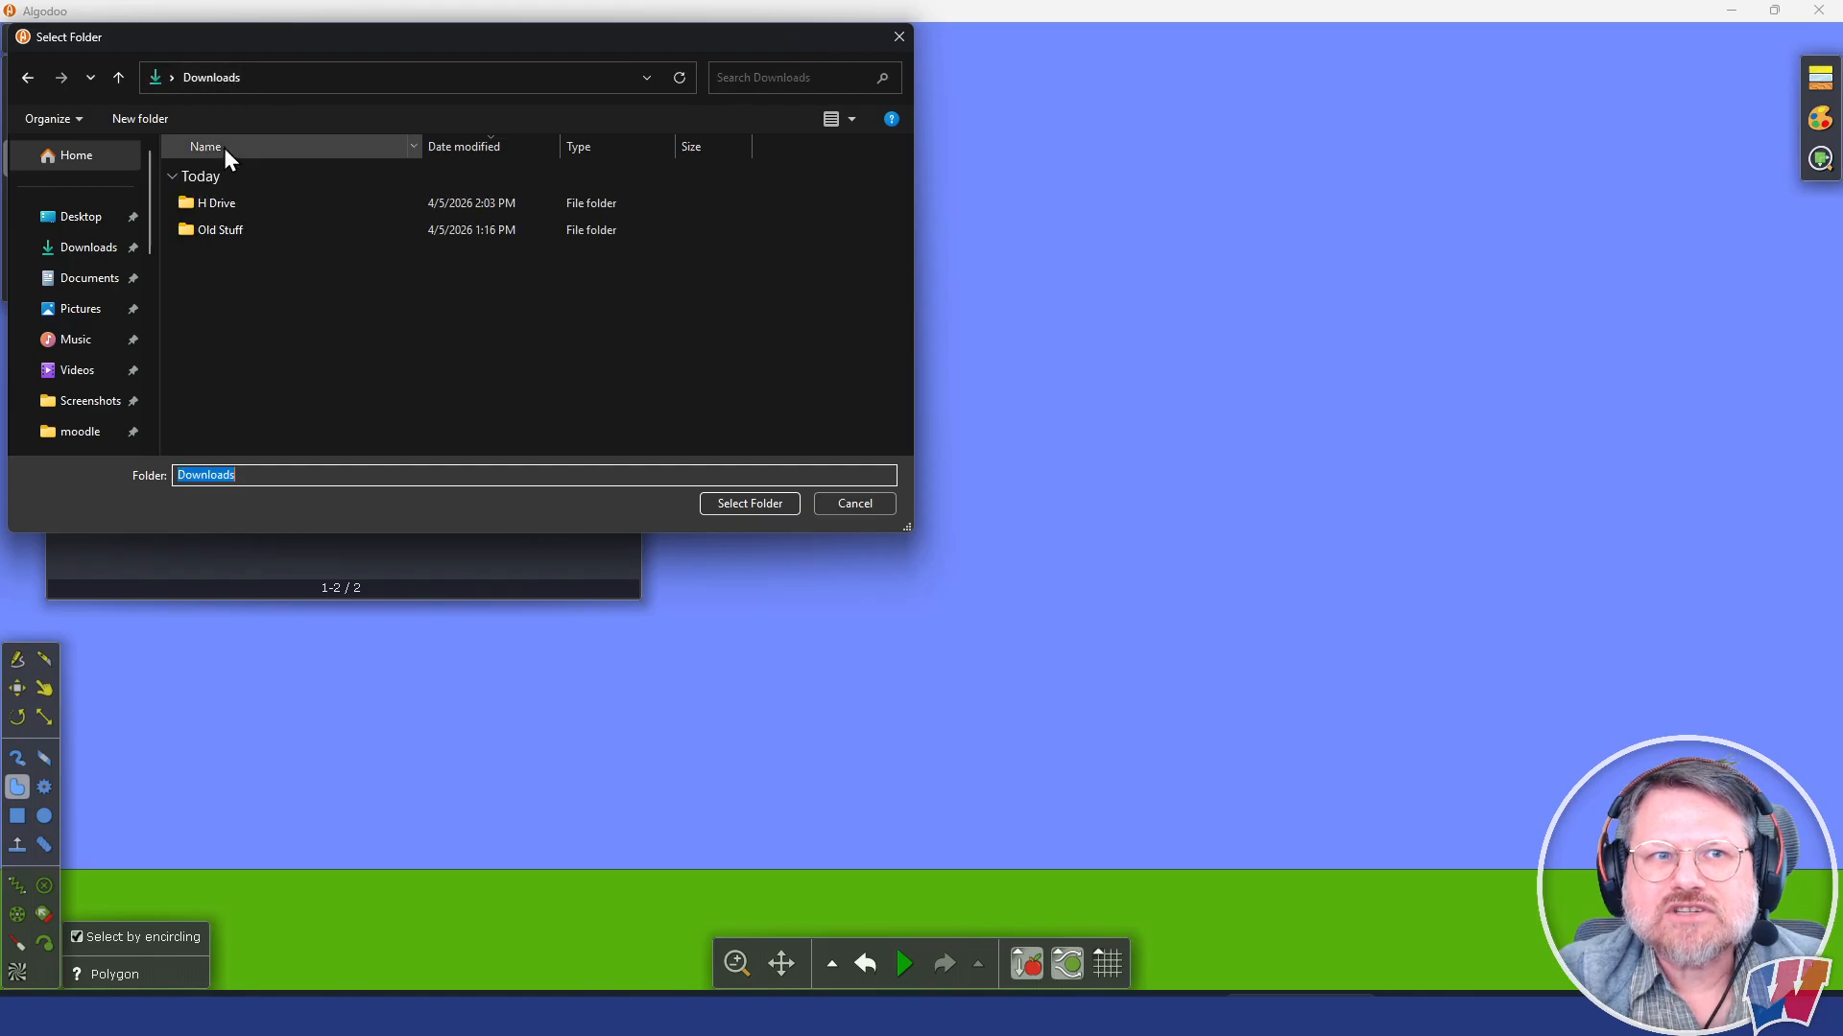
double_click(213, 204)
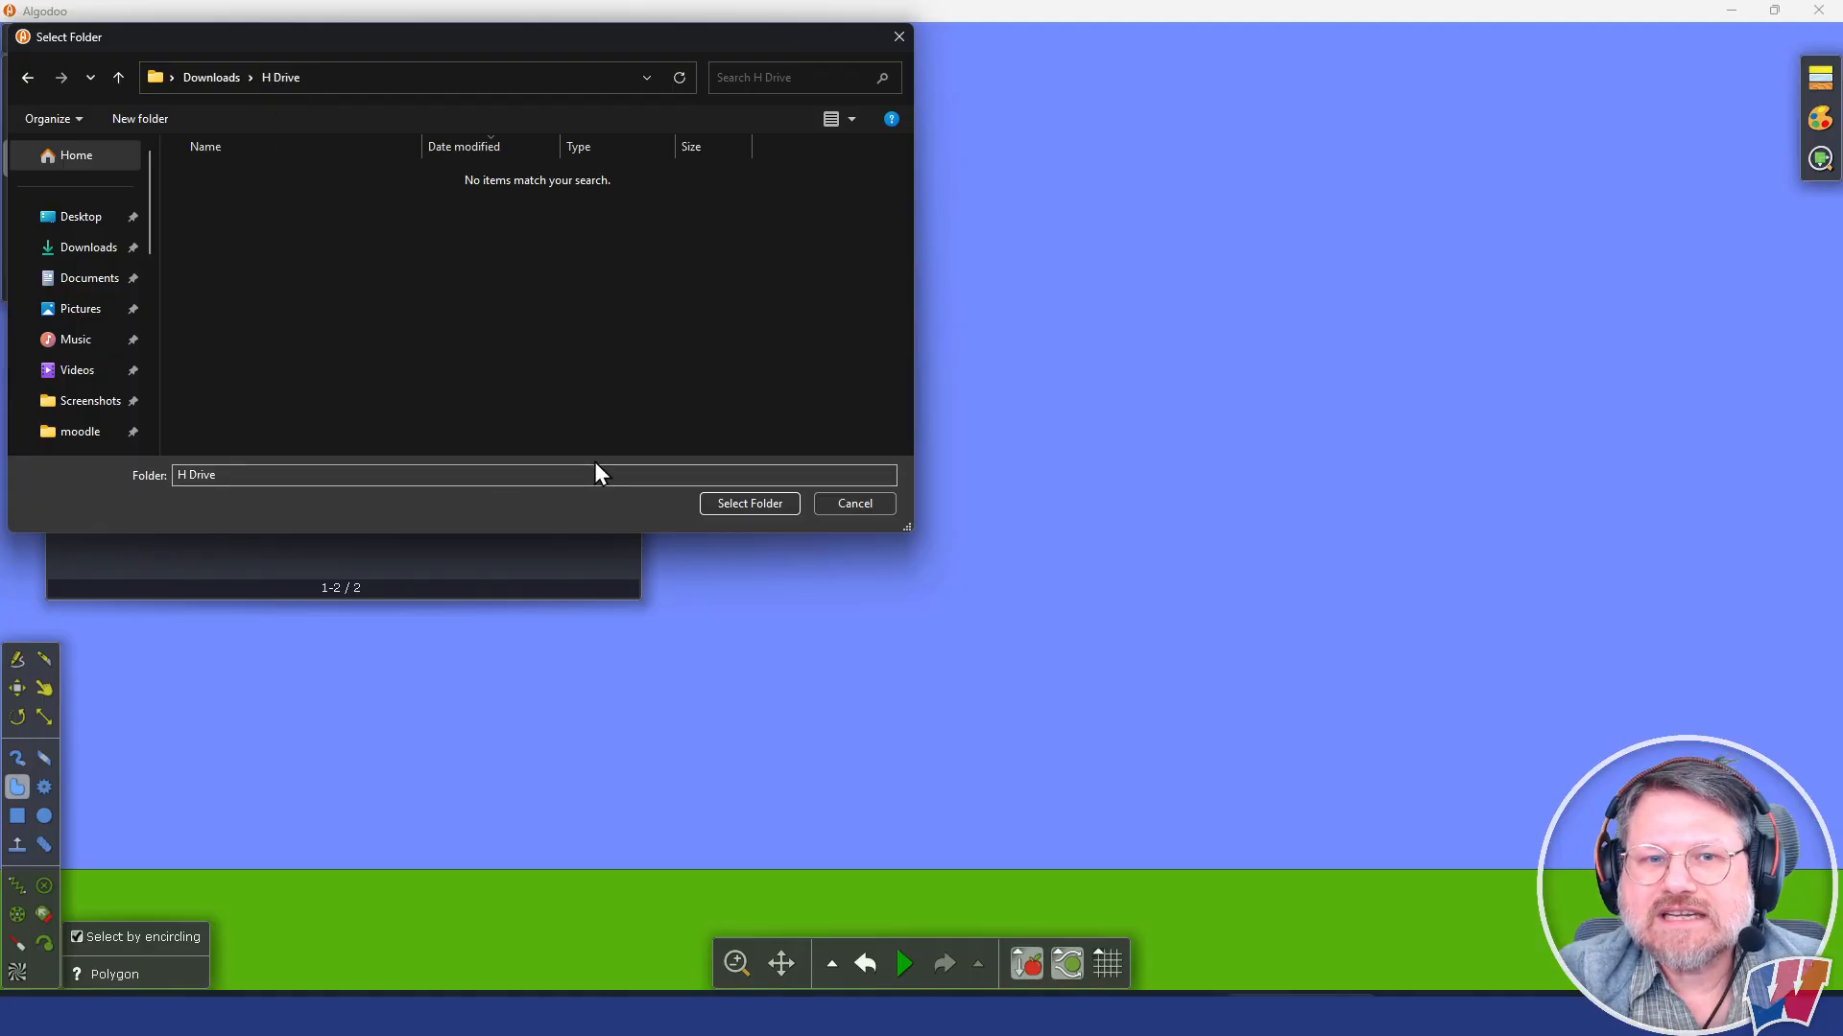
left_click(753, 501)
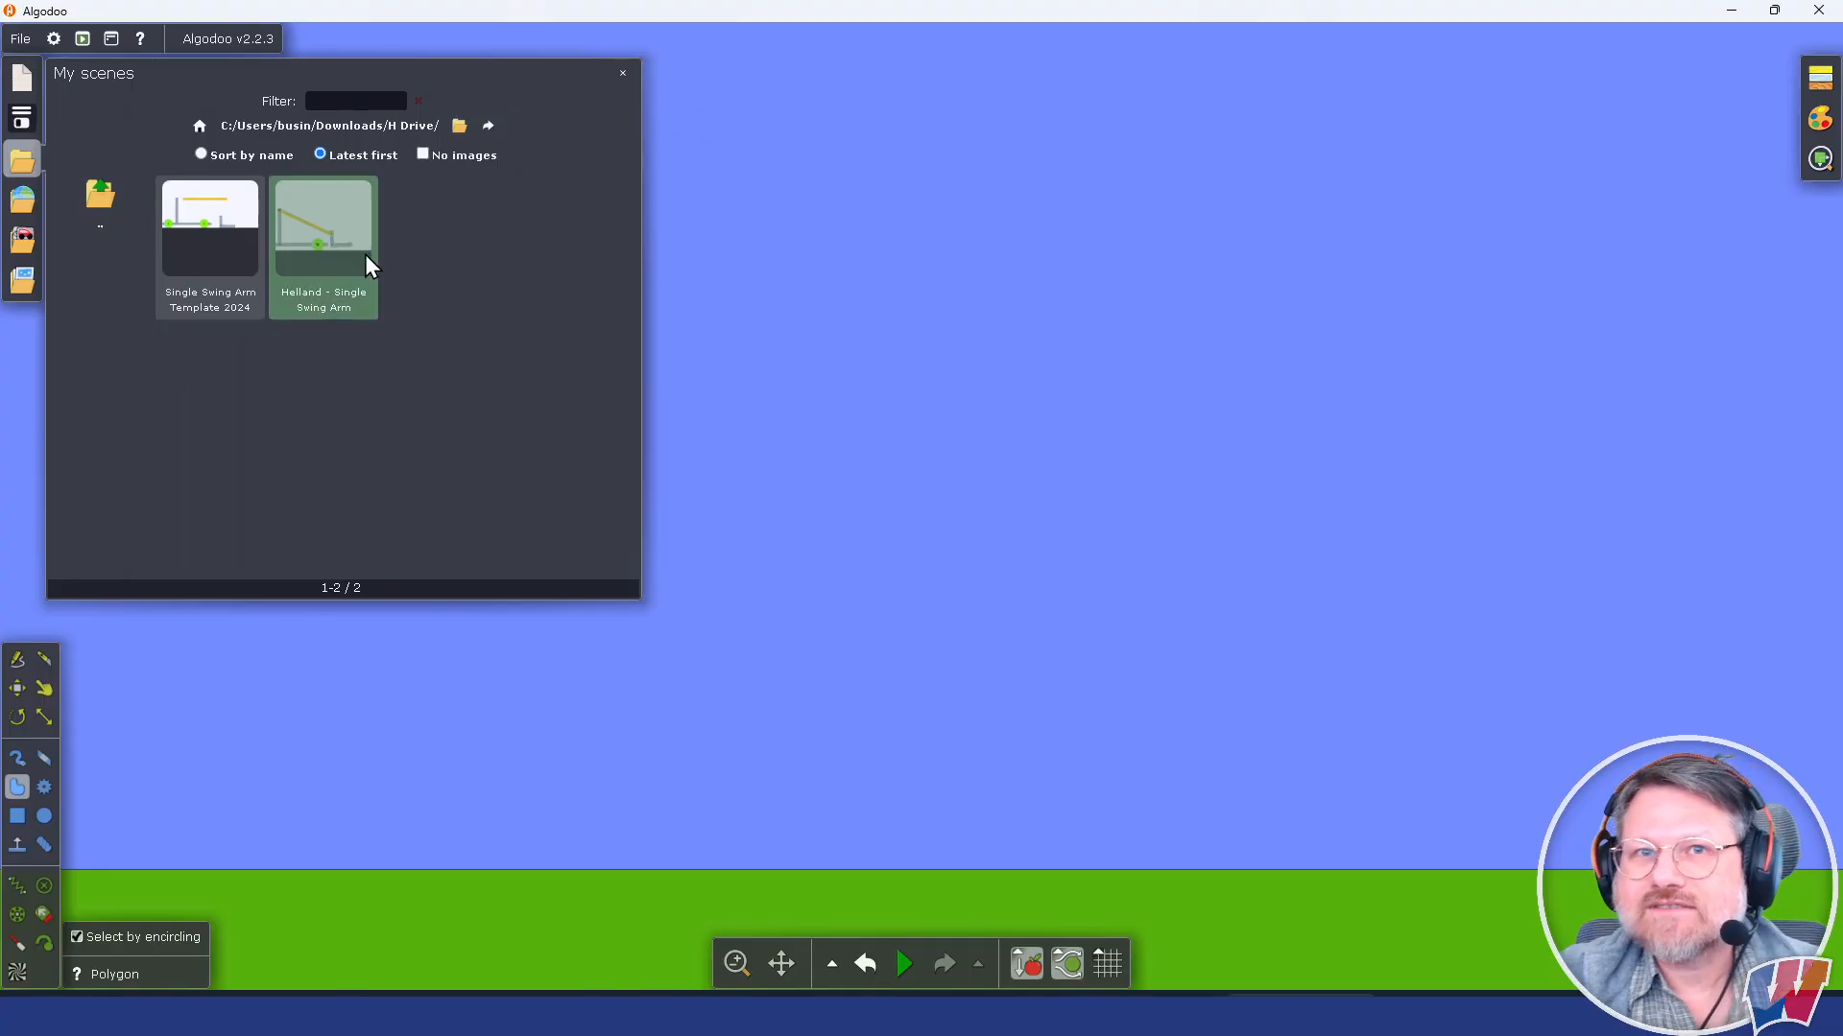
left_click(216, 237)
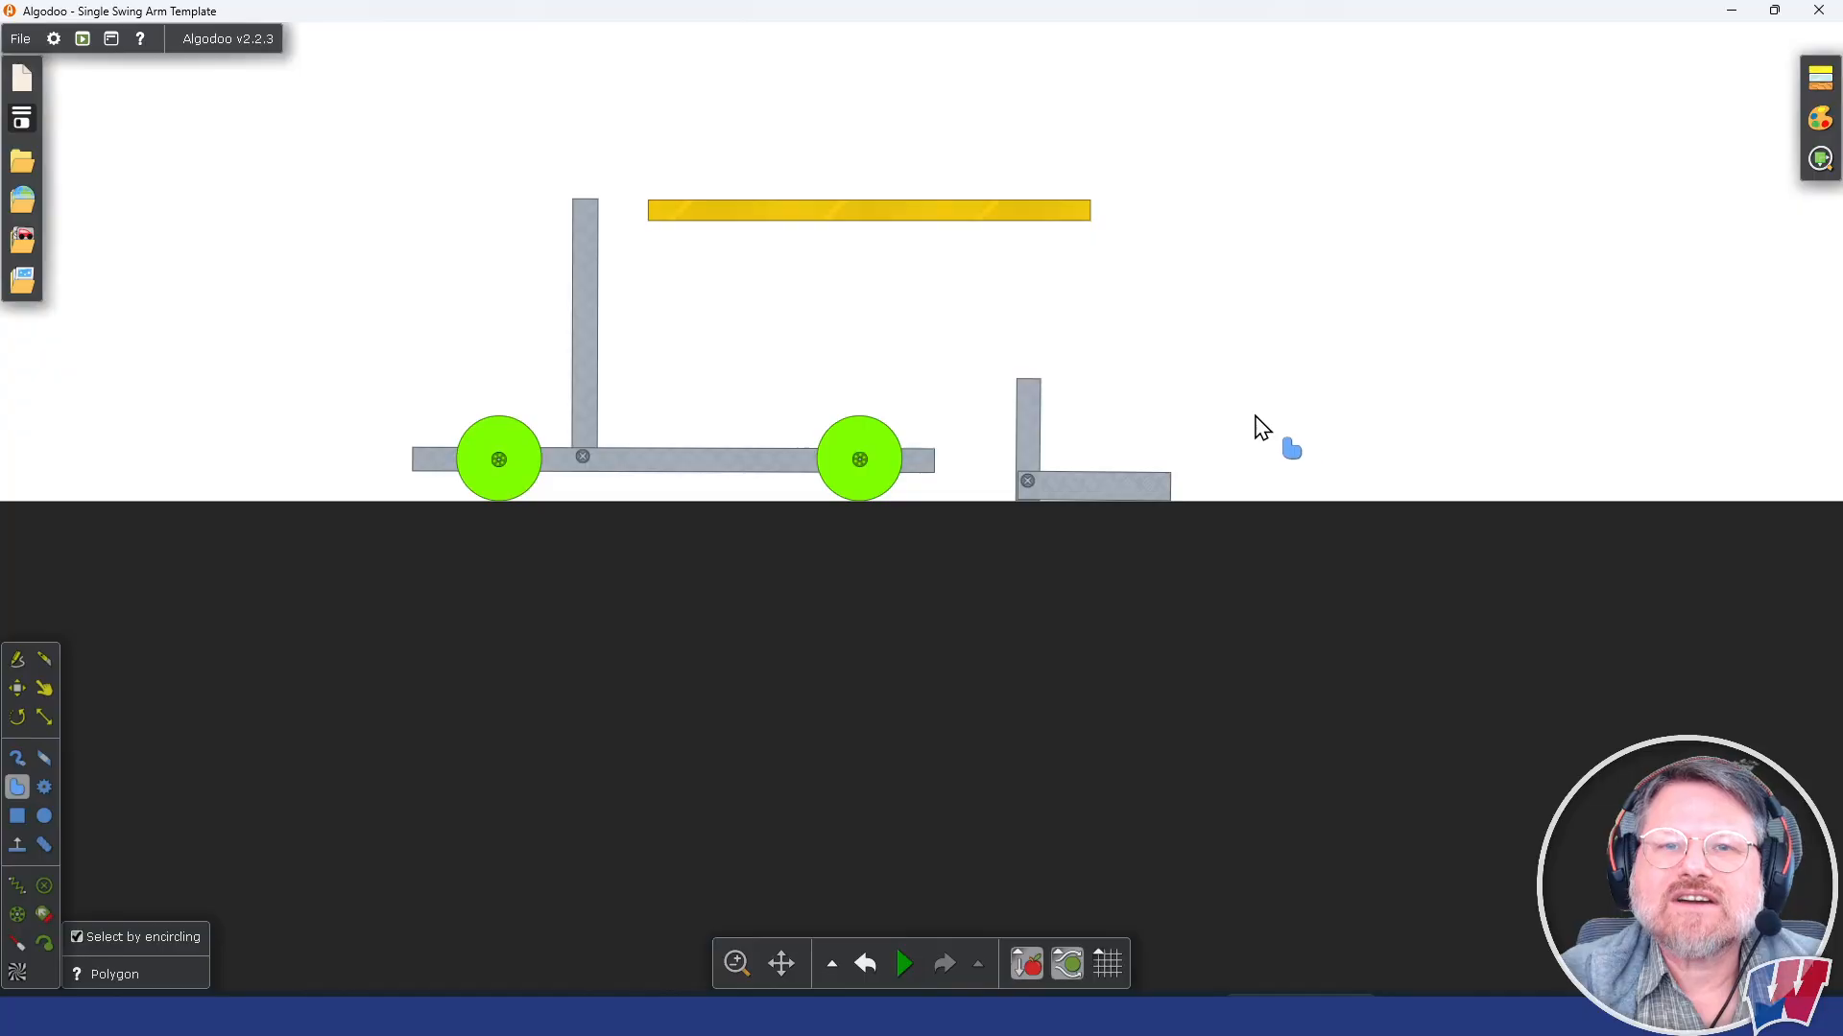
Step: Move the yellow arm so its left end overlaps the tower, and move the L-shaped fork beside the chassis's right end
left_click_drag(1306, 335, 1303, 500)
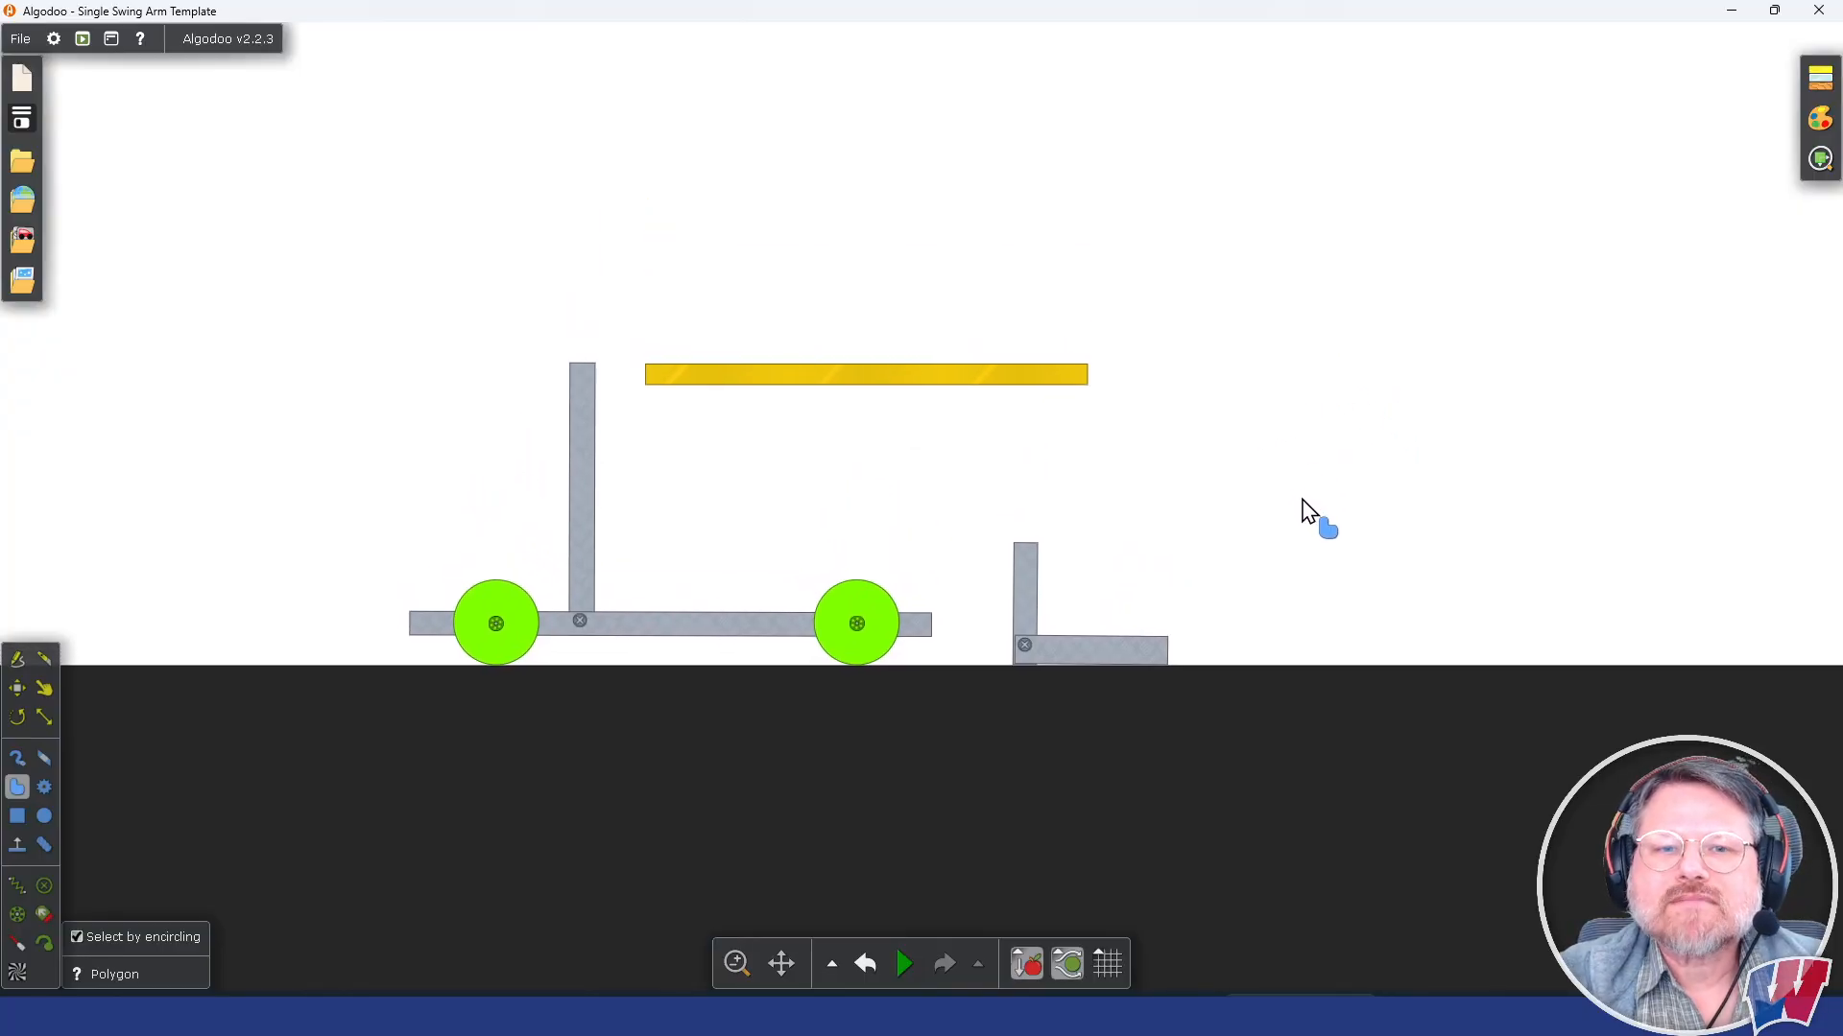
scroll(820, 446, "up", 1)
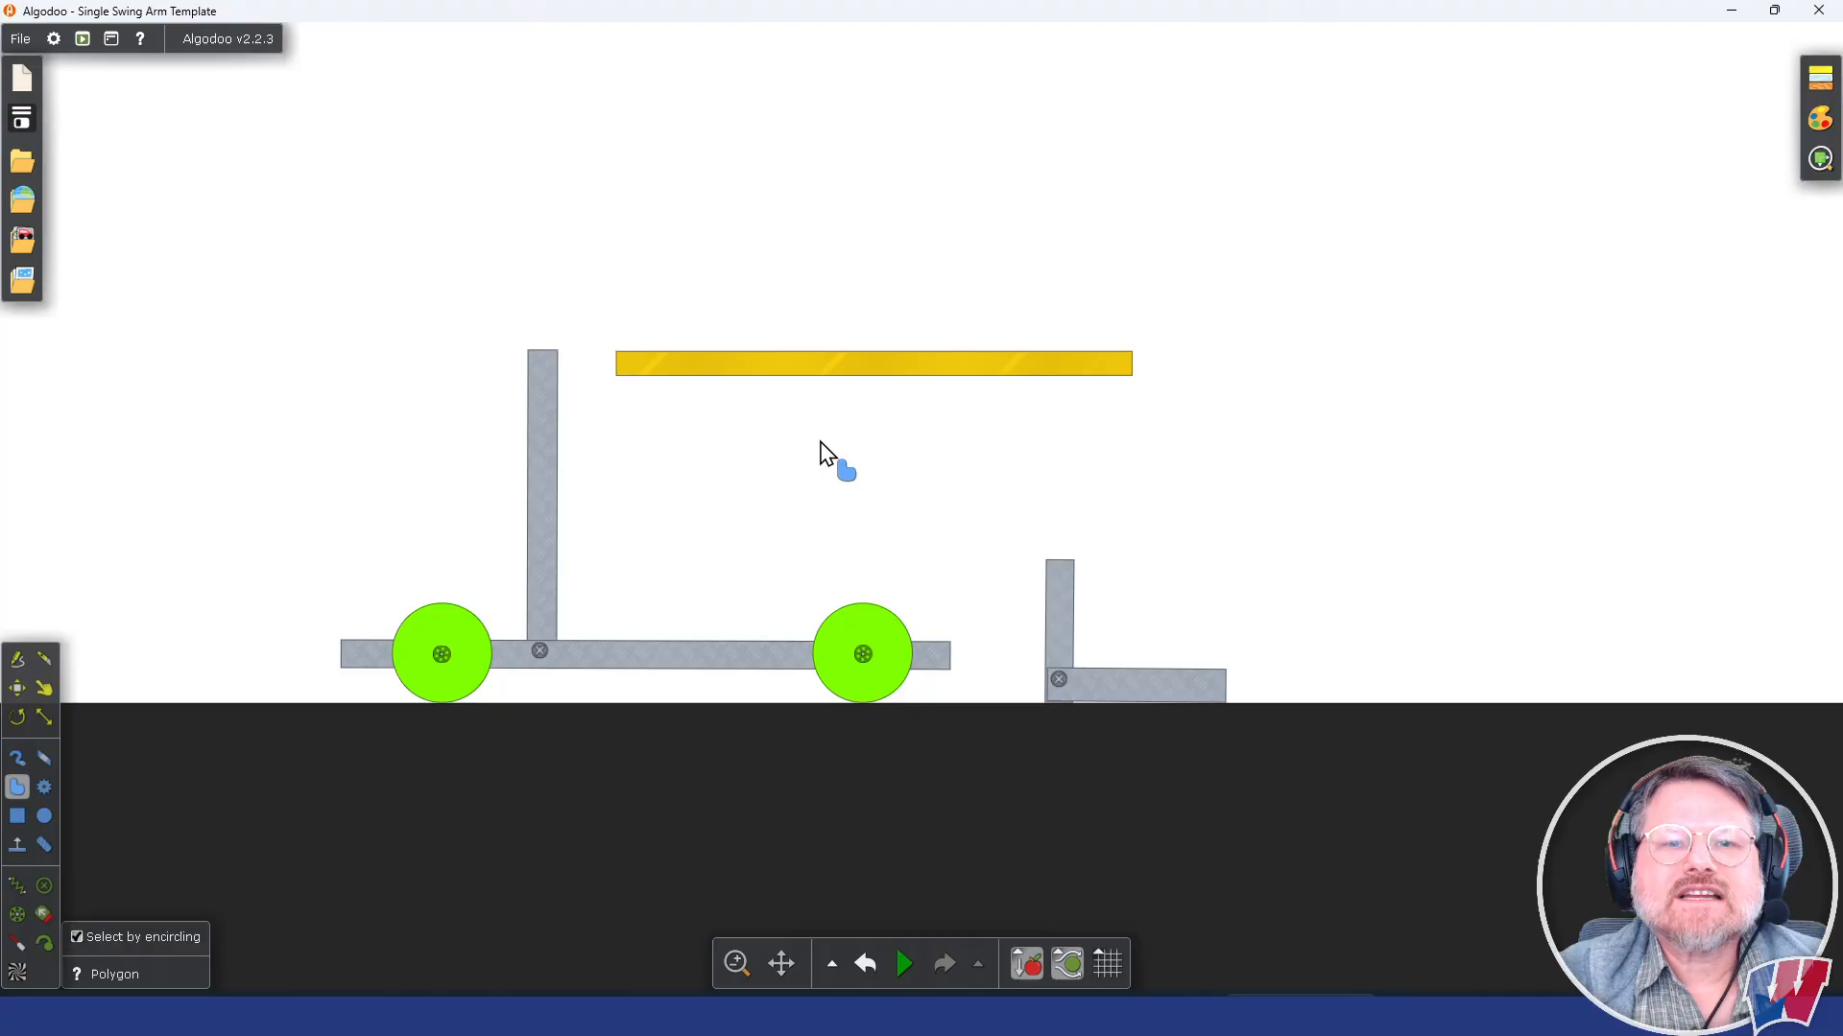
scroll(820, 446, "up", 1)
scroll(978, 477, "up", 1)
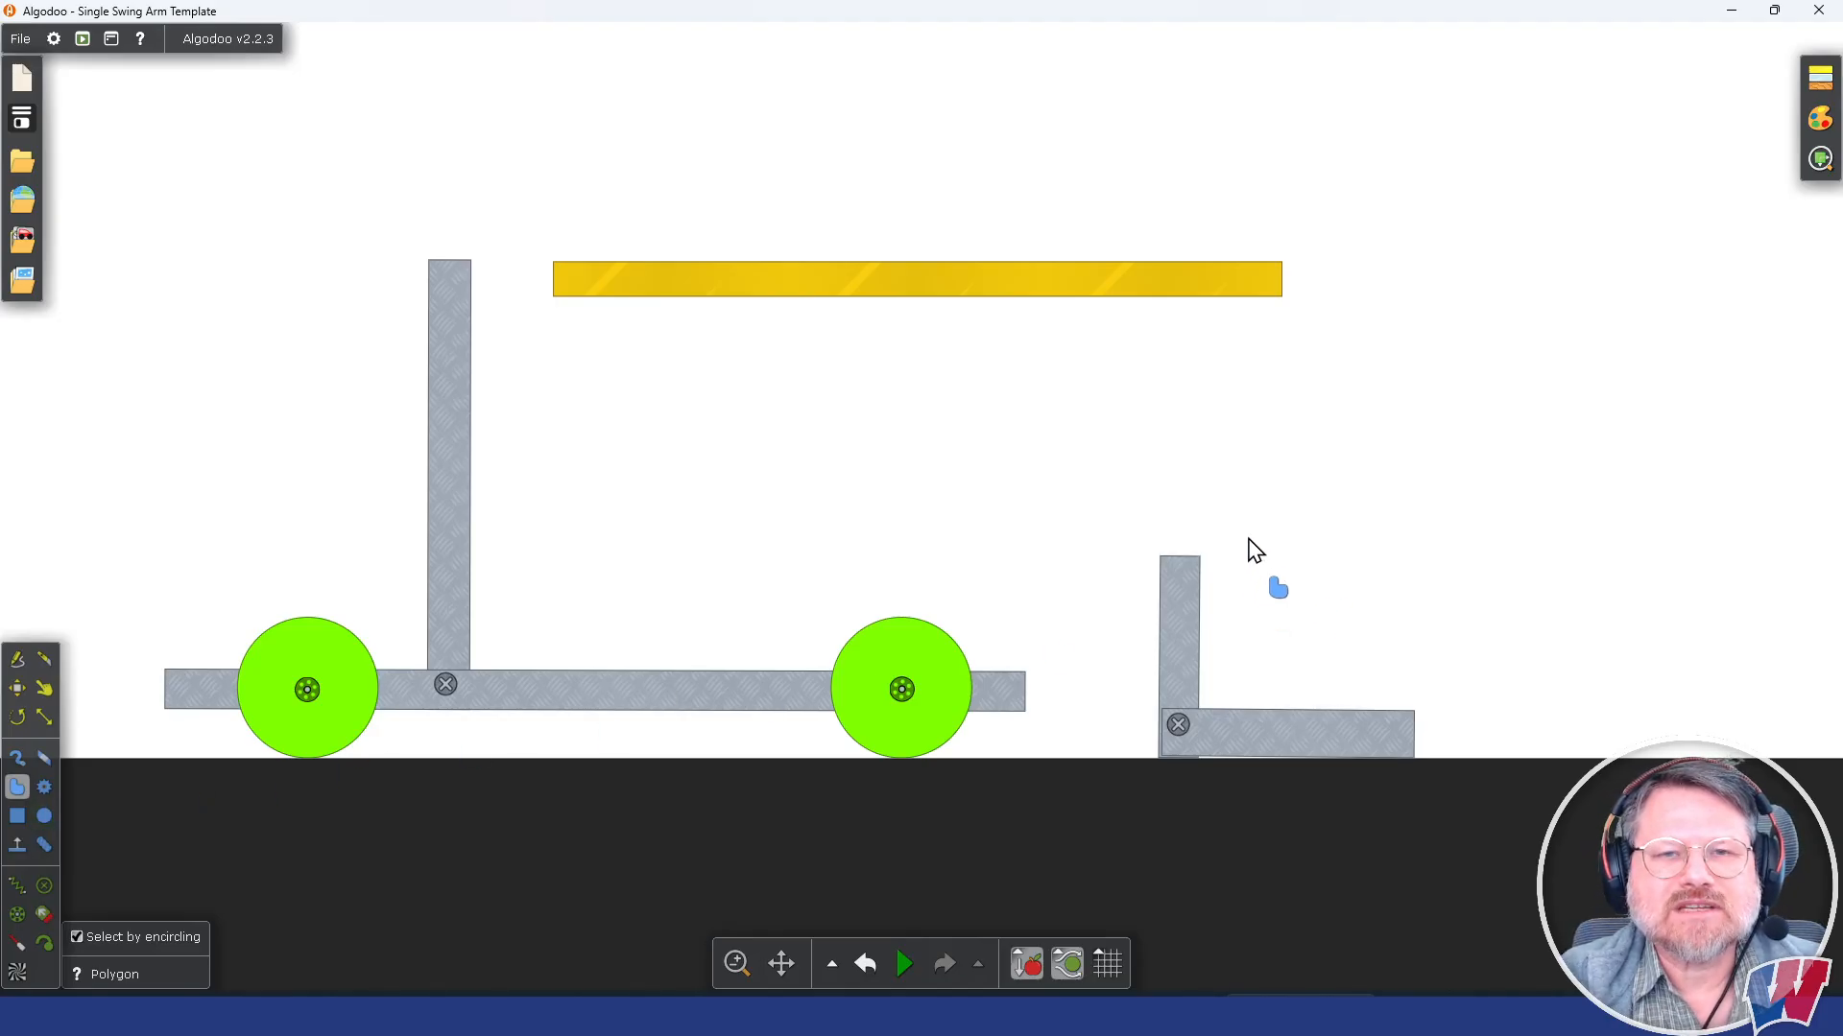
left_click_drag(924, 424, 1002, 372)
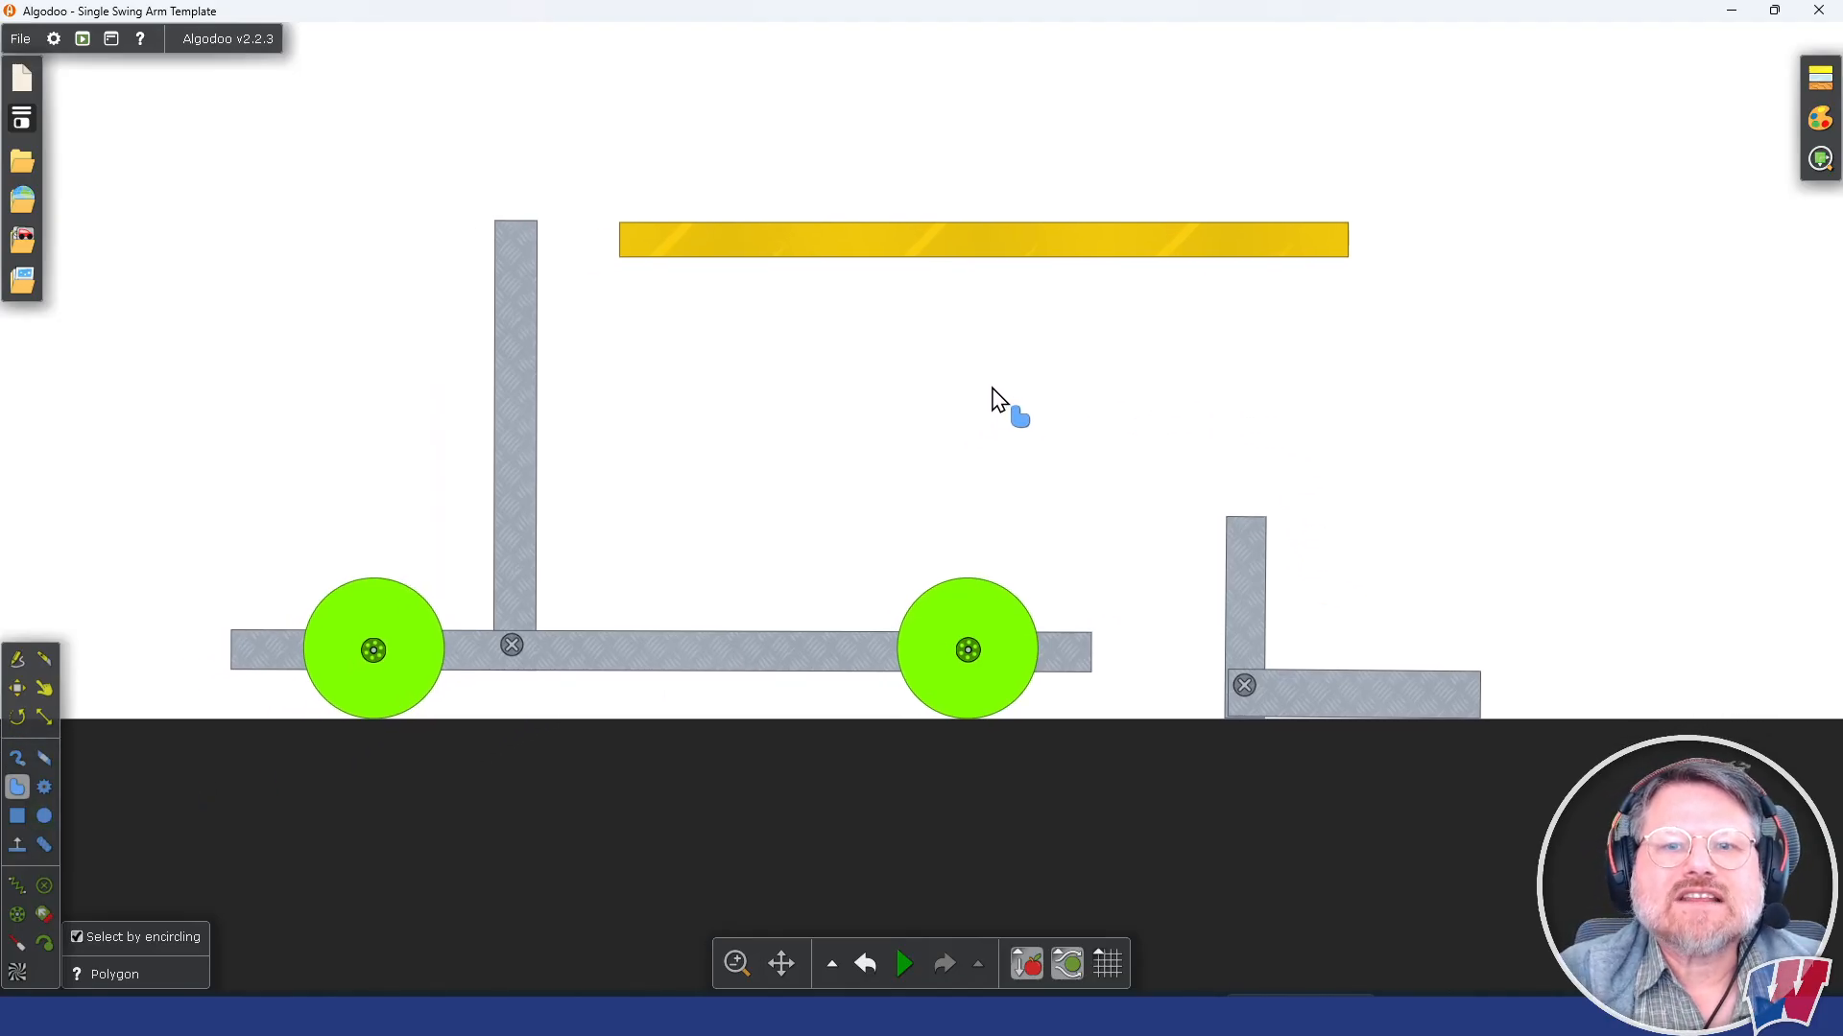
left_click(18, 688)
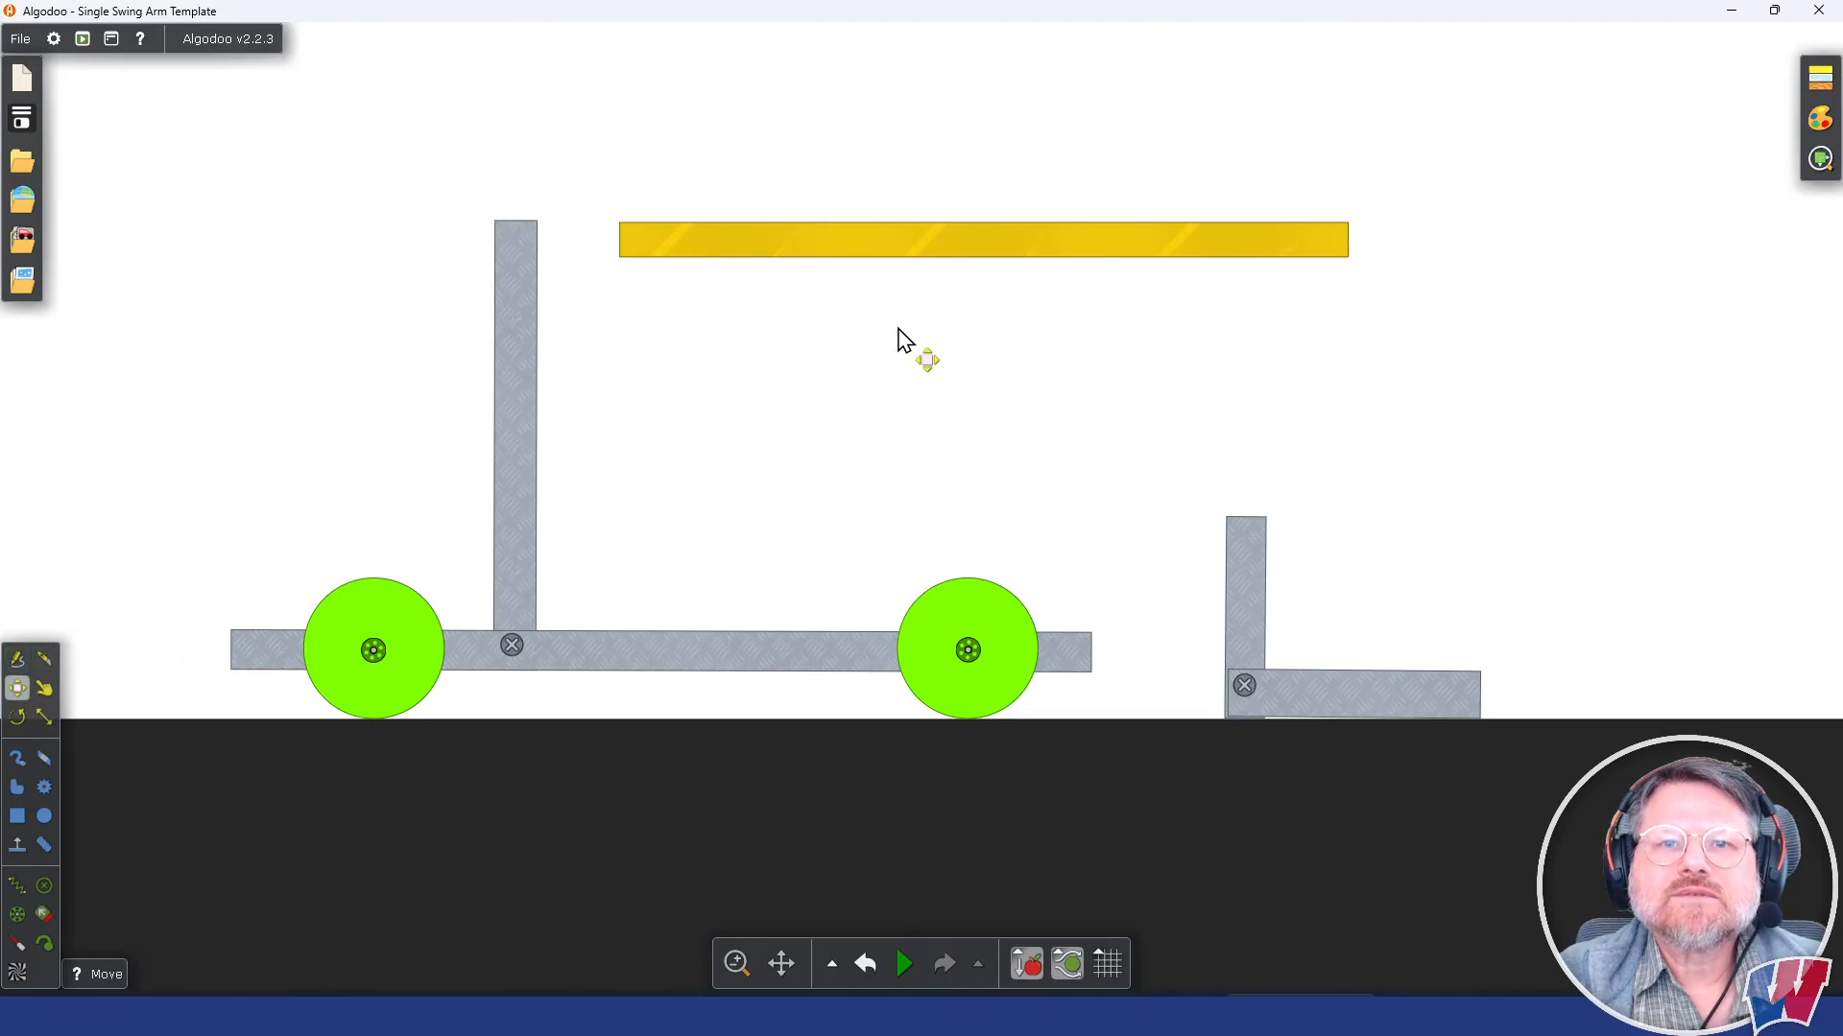
left_click_drag(941, 247, 817, 379)
left_click(1246, 601)
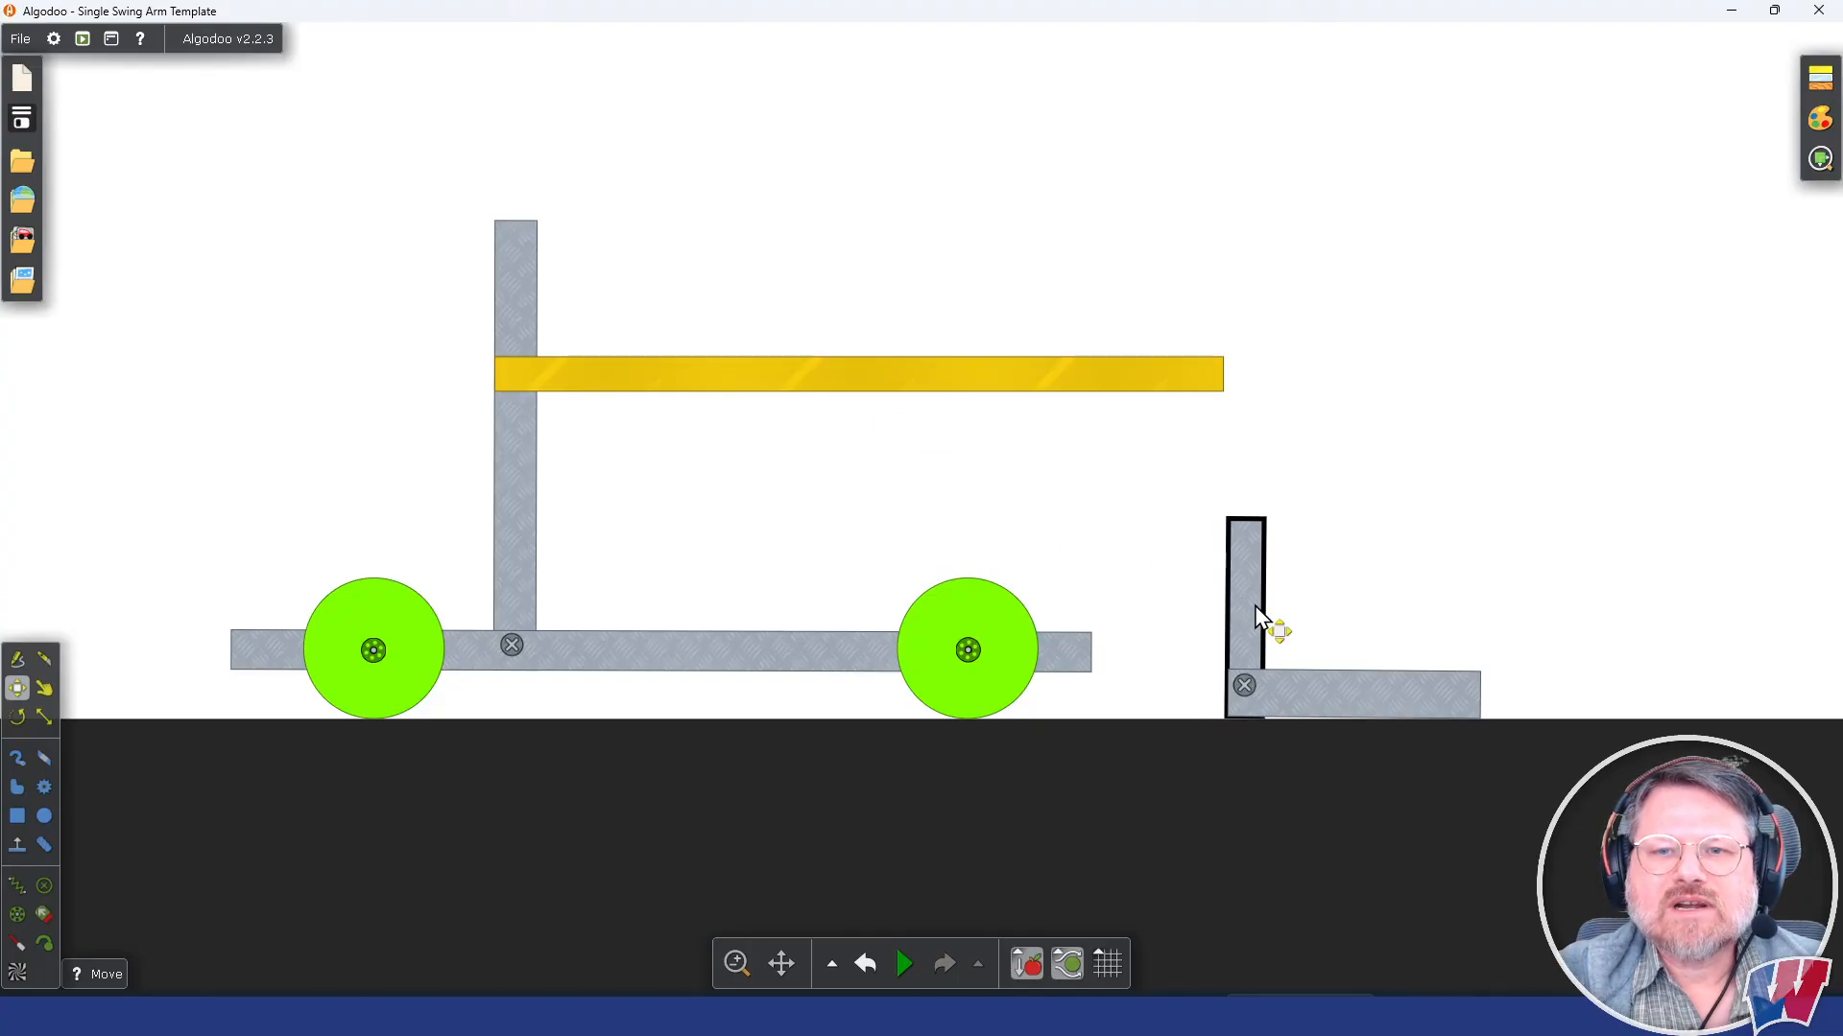
left_click_drag(1252, 615, 1123, 613)
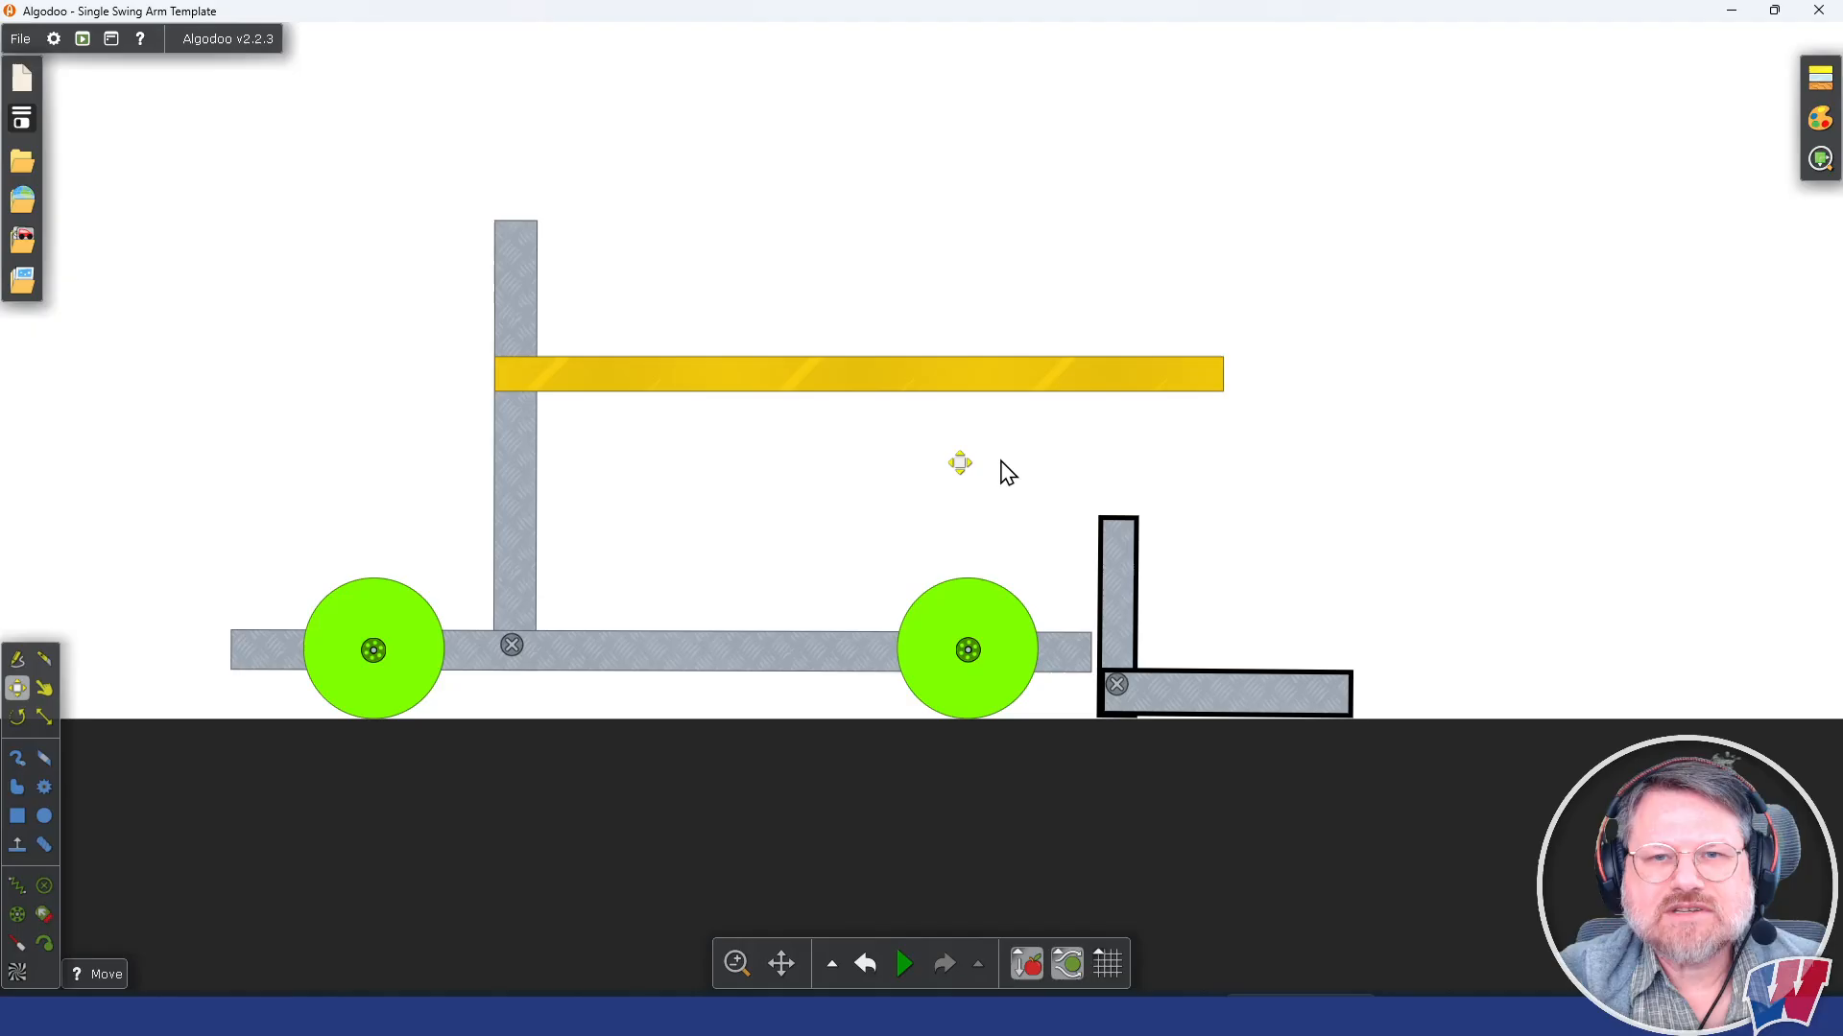
Step: Rotate the yellow arm to slope down toward the fork and move it so its ends overlap the tower and the fork's upright
left_click(839, 384)
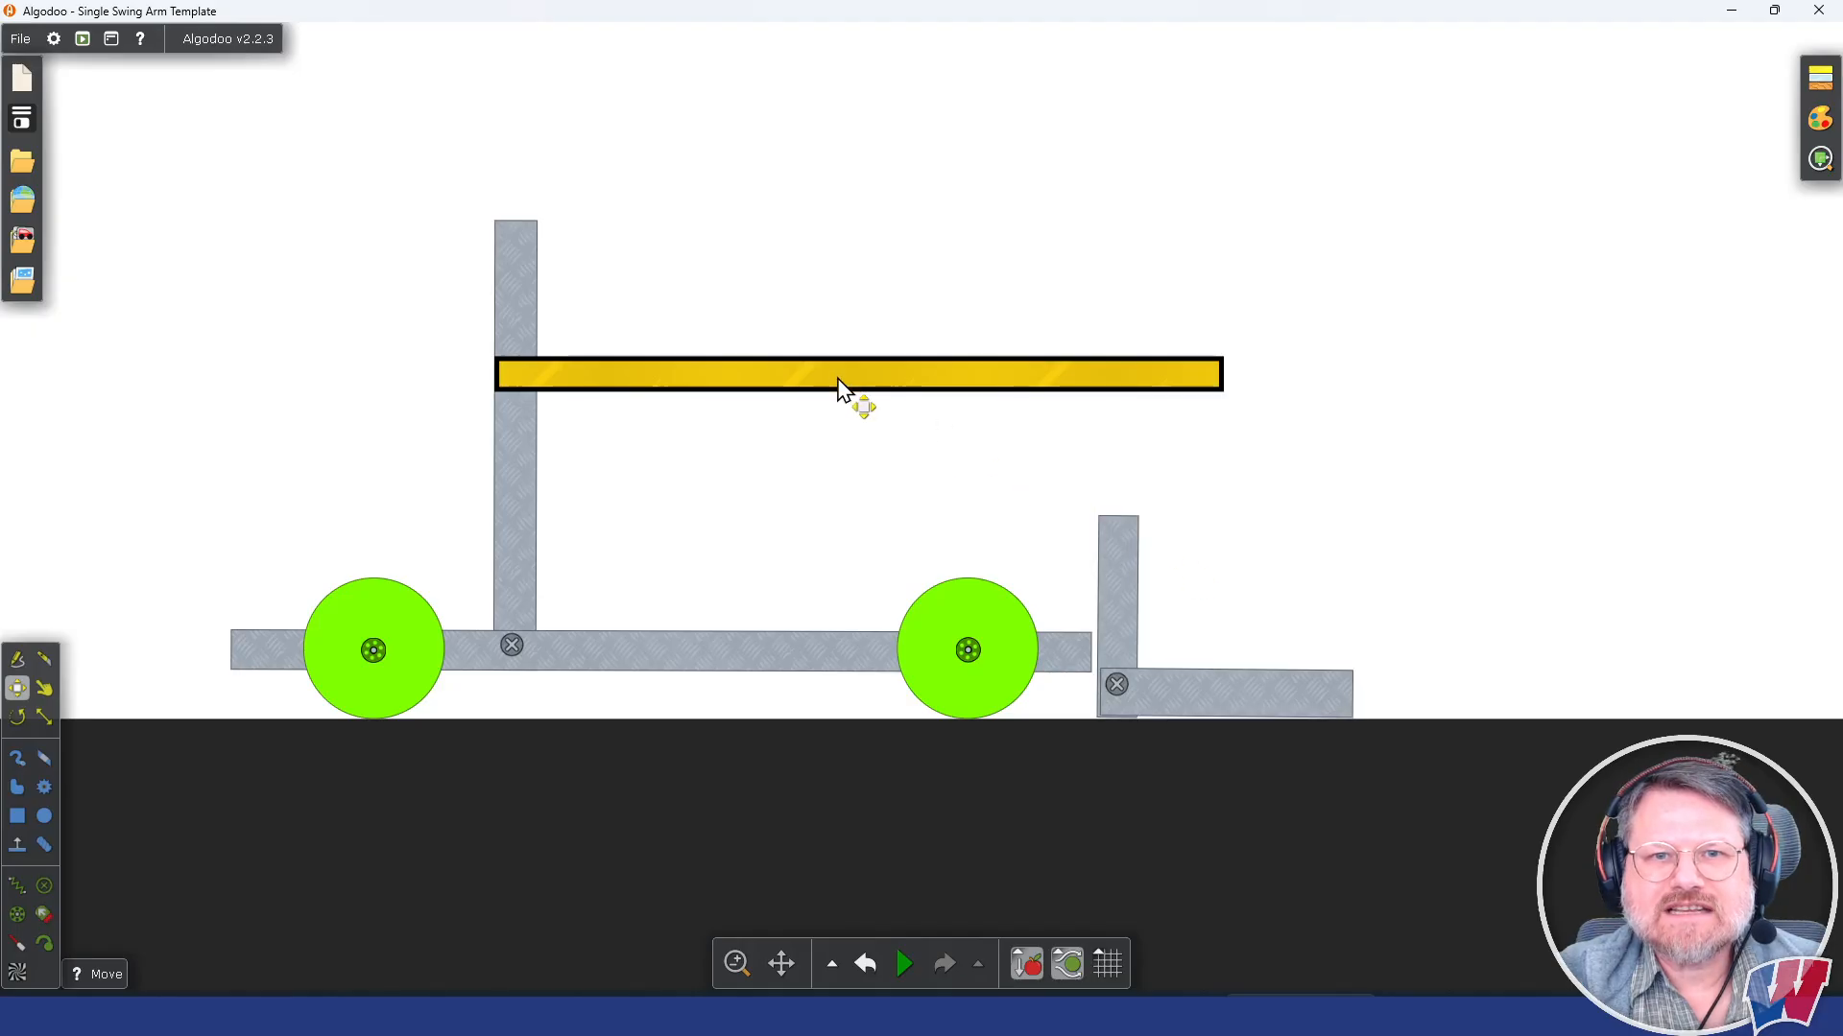
left_click(17, 717)
left_click_drag(1219, 380, 1113, 526)
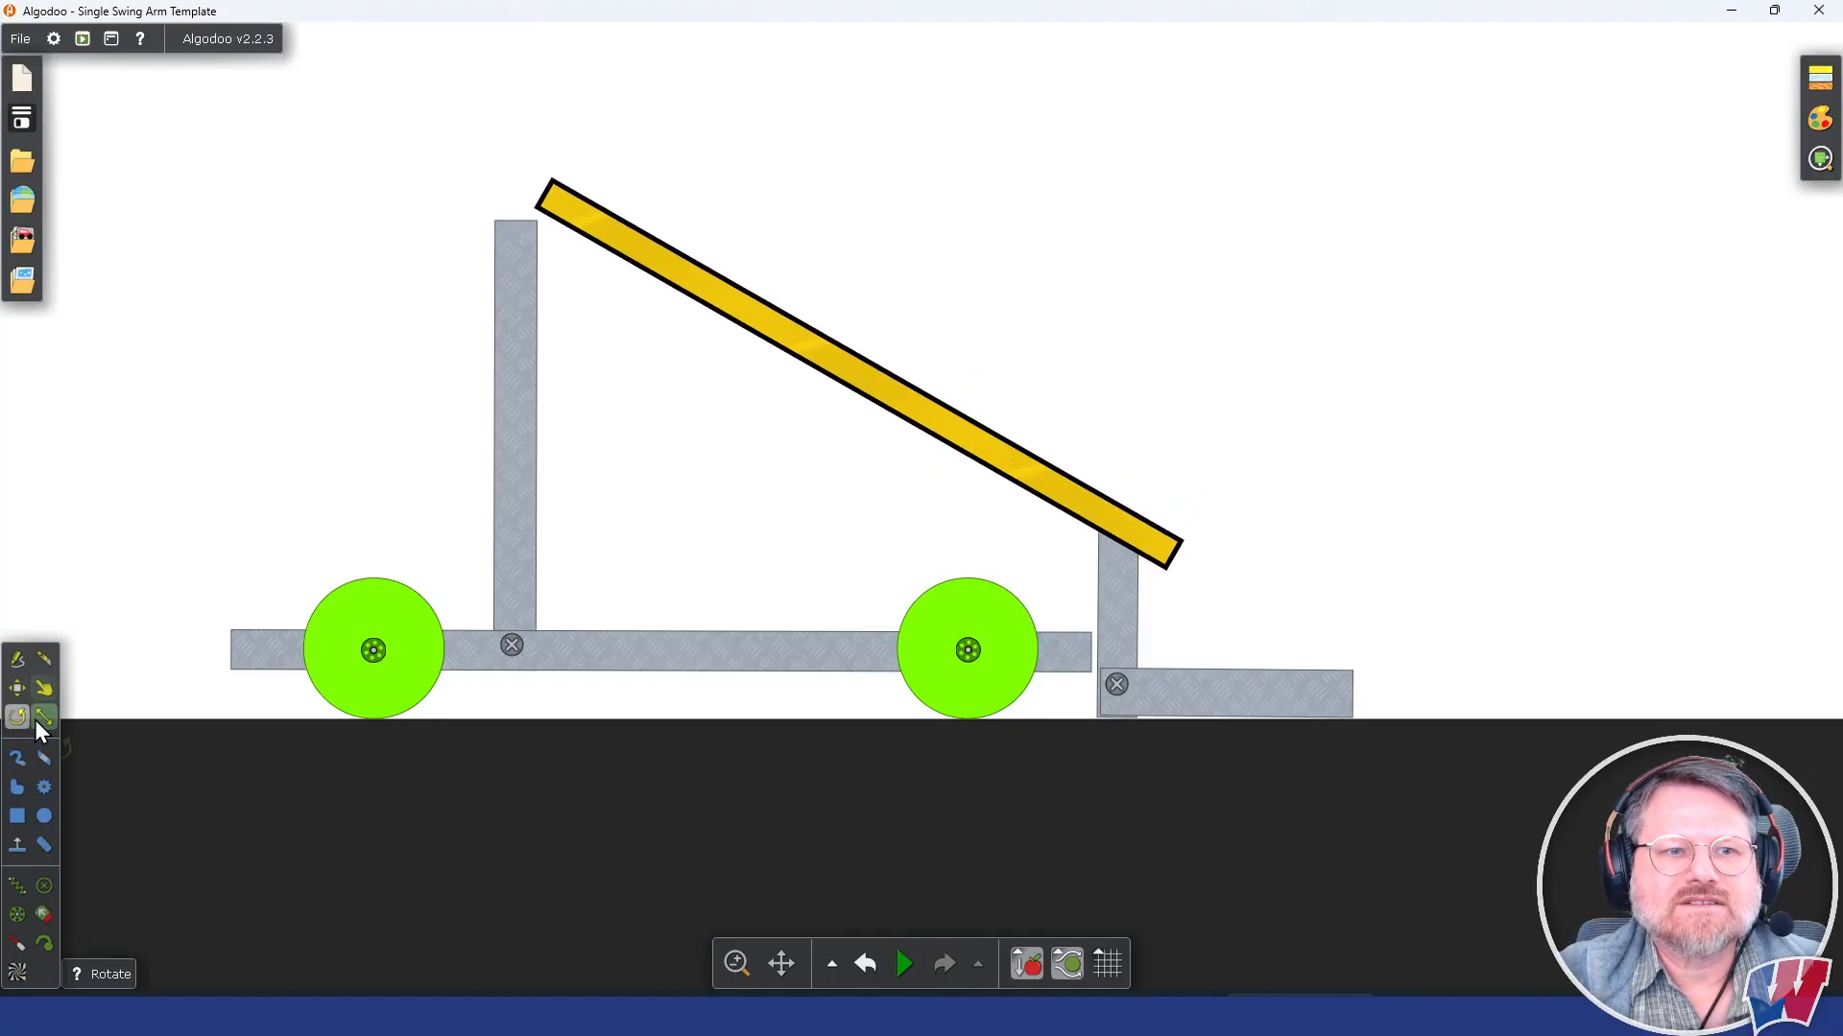
left_click(18, 689)
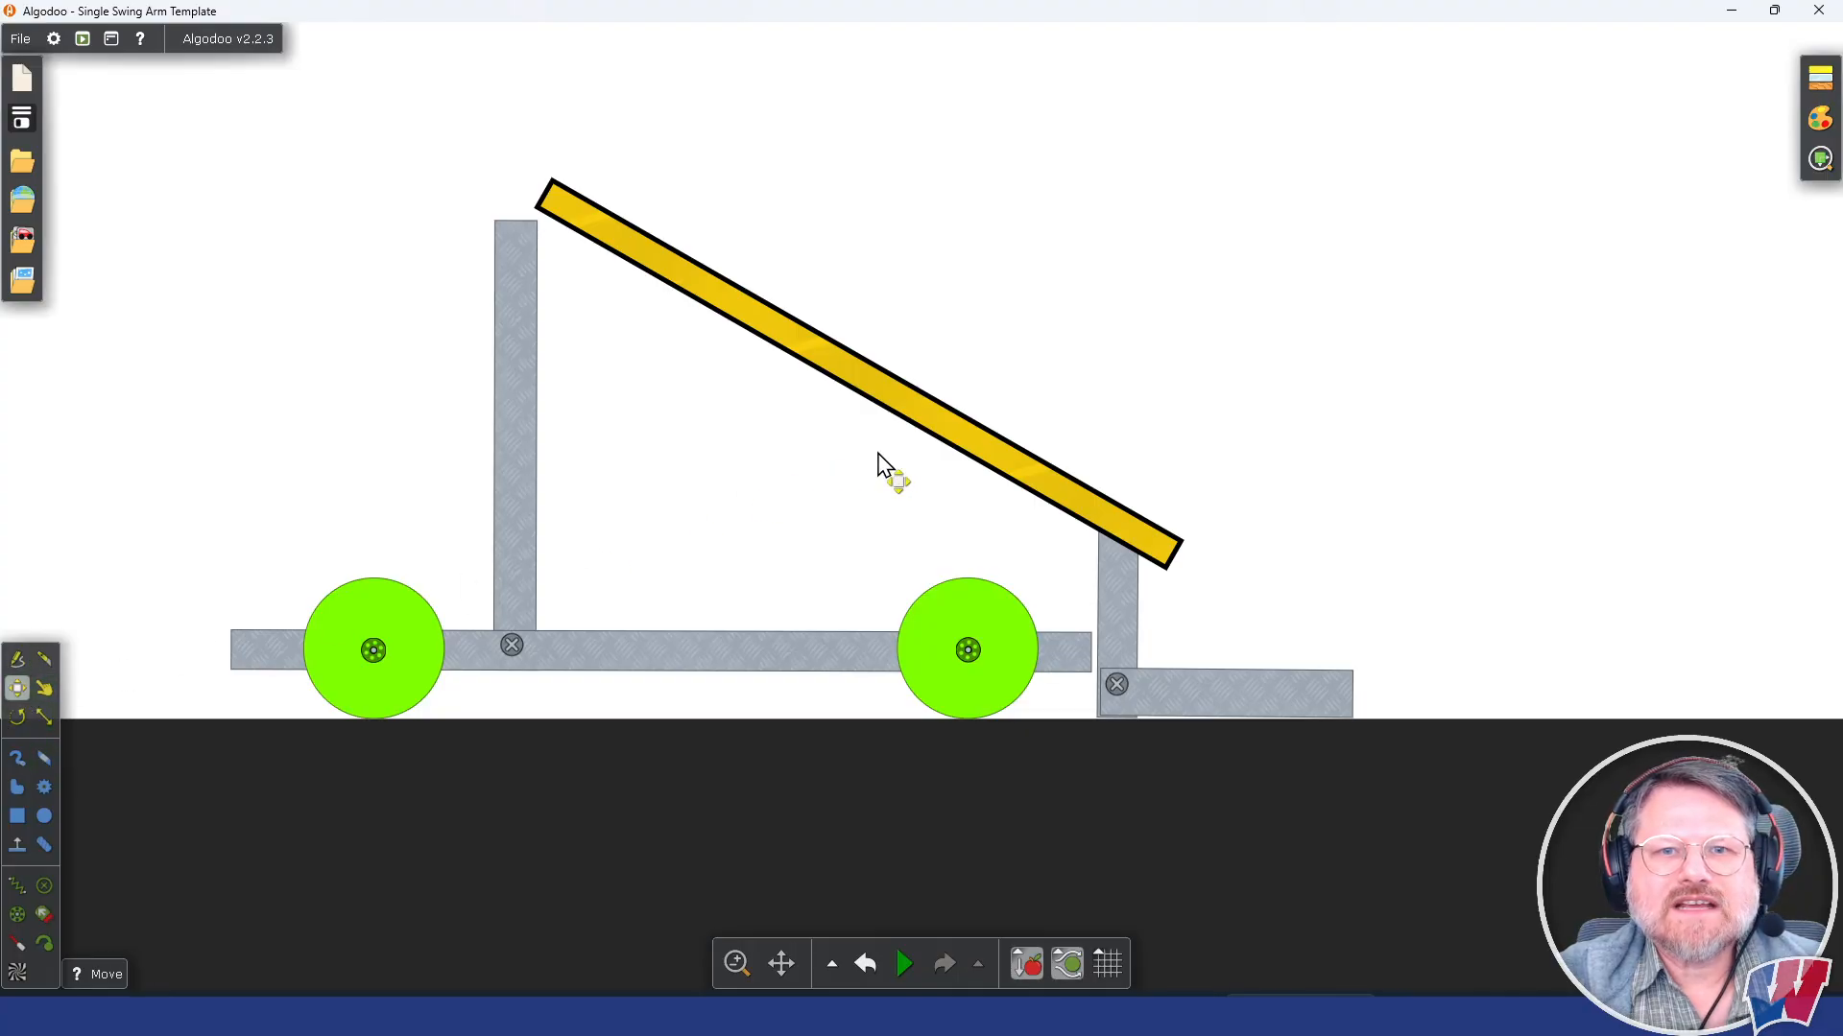
left_click_drag(888, 387, 844, 429)
Step: Tilt the arm slightly flatter and raise it to span from the tower's top to the top of the fork's upright
left_click(30, 716)
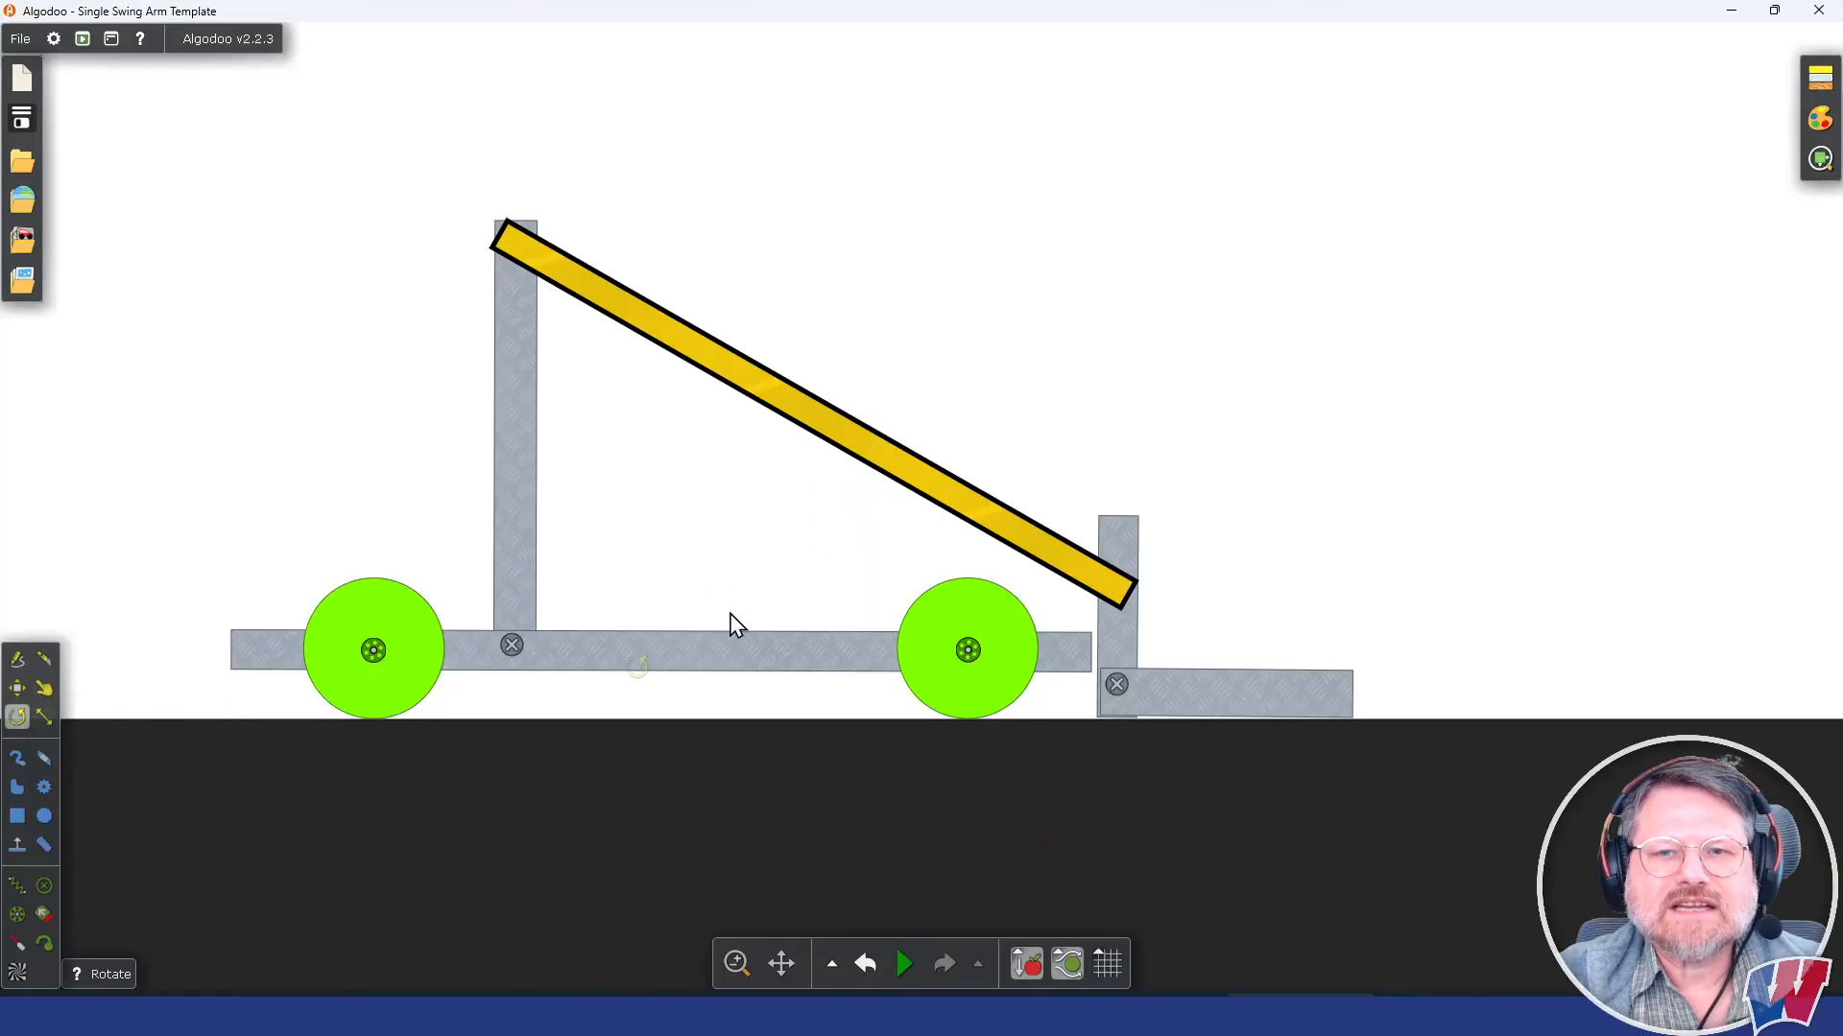
left_click_drag(1118, 584, 1110, 564)
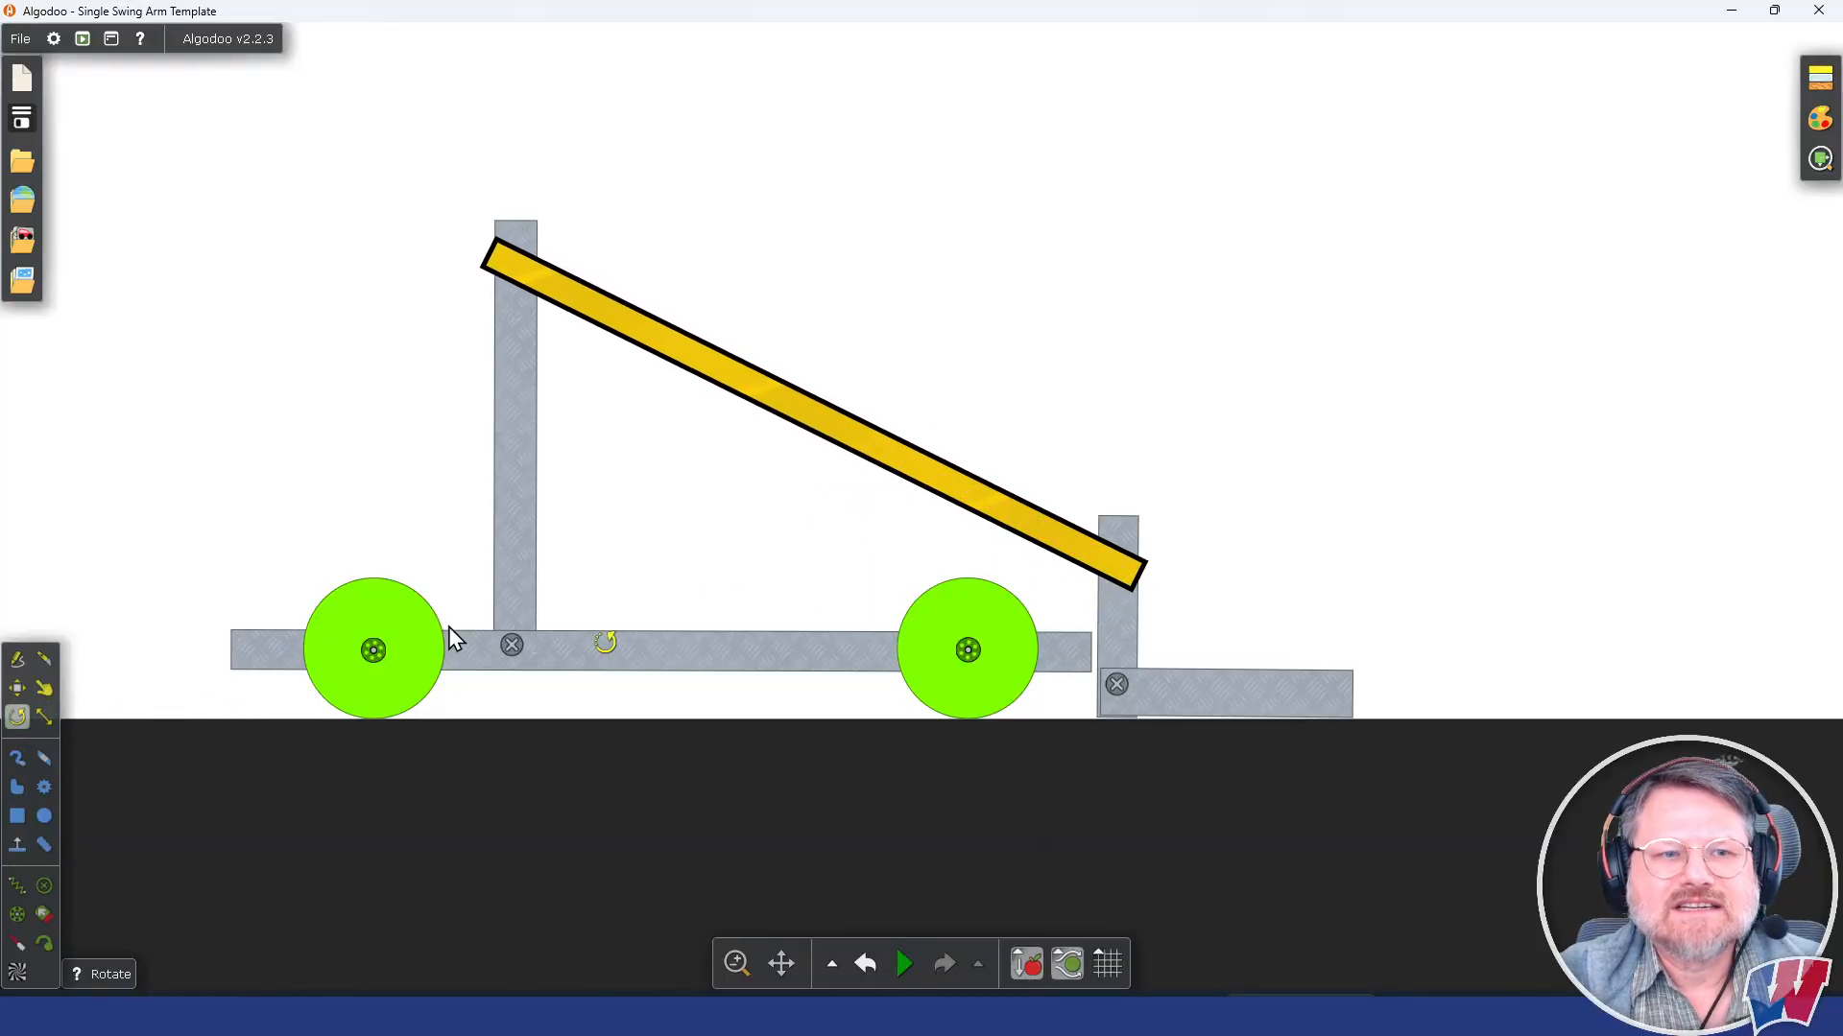
left_click(17, 688)
left_click_drag(817, 432, 823, 413)
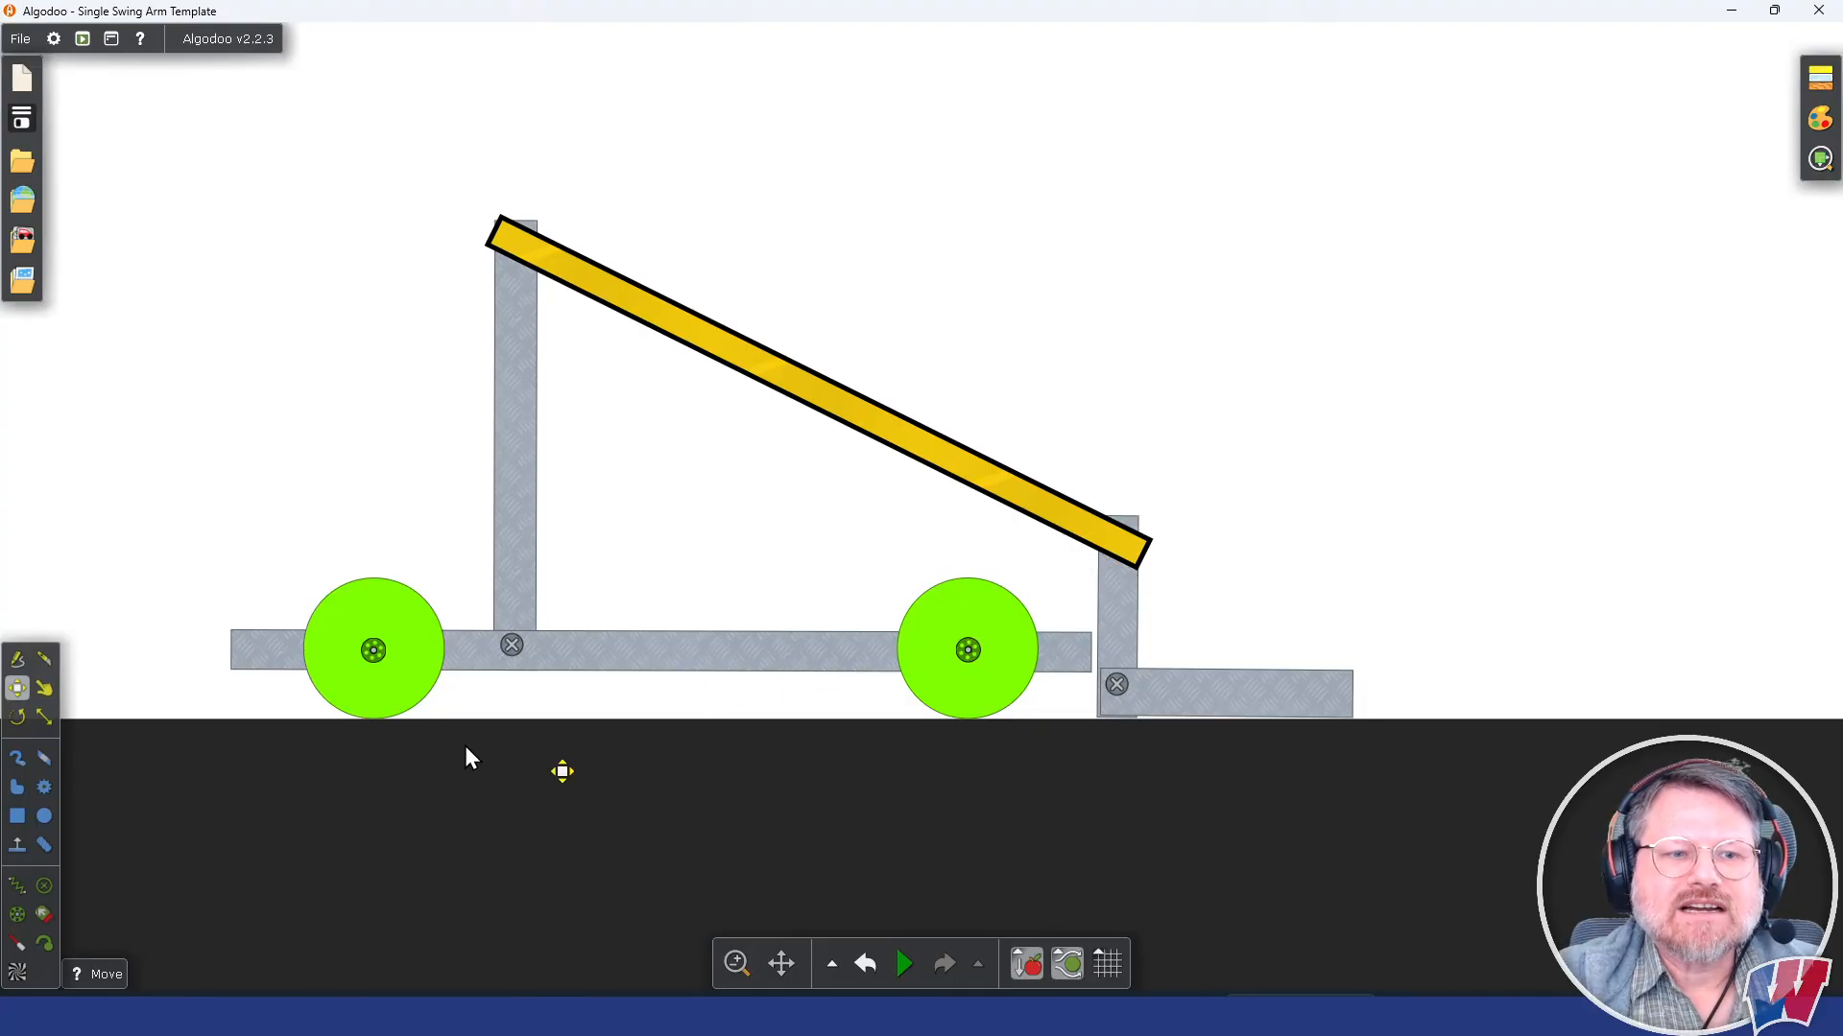
Step: Fixate the lower end of the yellow arm to the top of the fork's upright
left_click(42, 889)
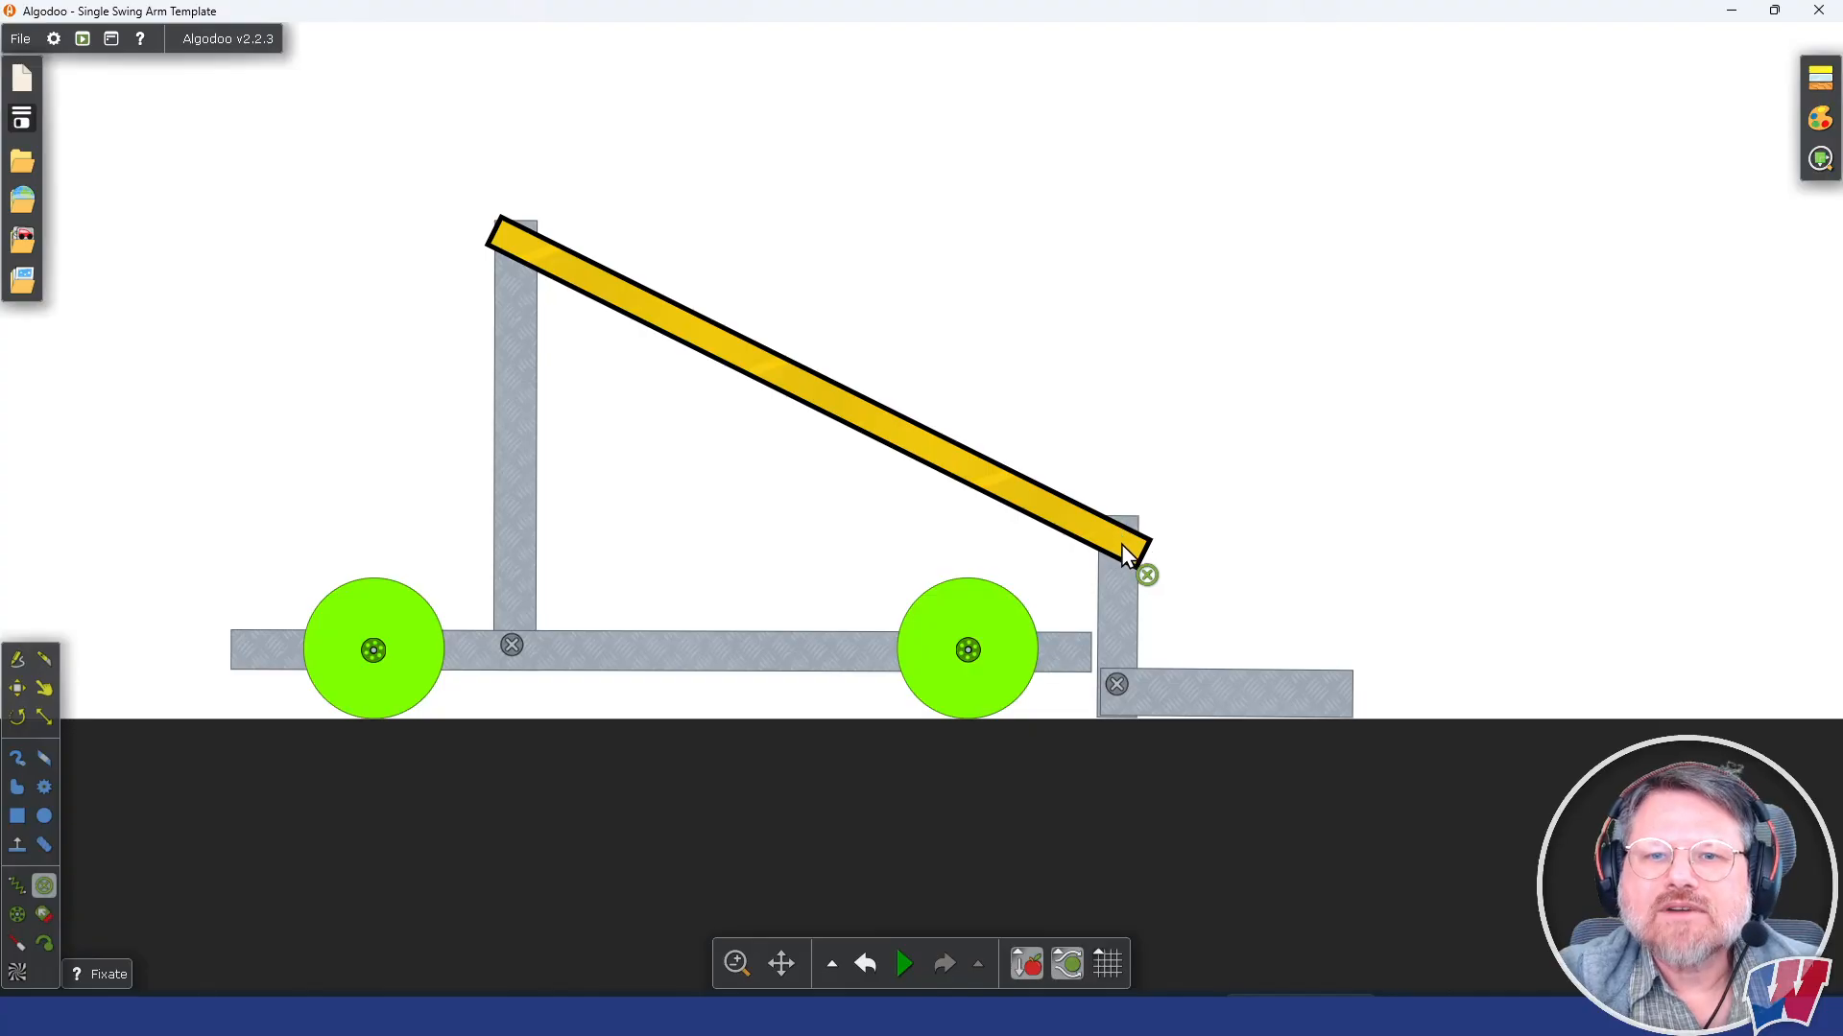
scroll(1122, 544, "up", 3)
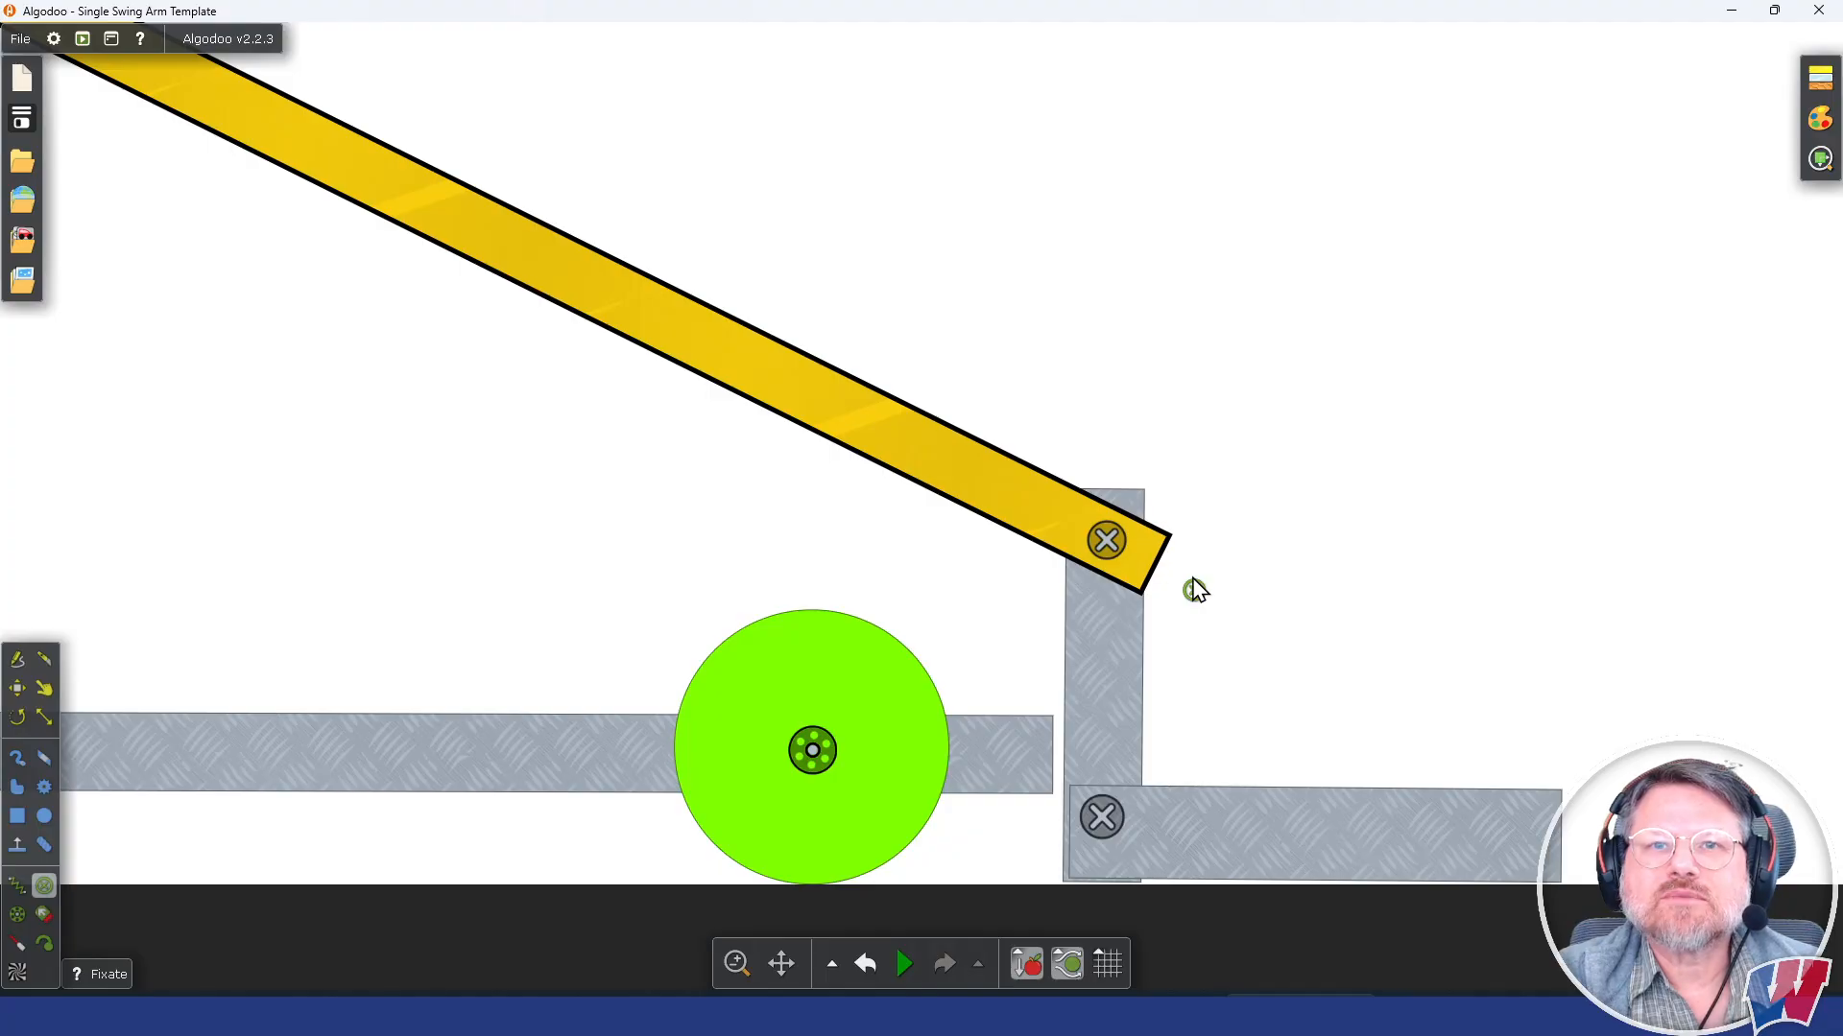
scroll(1341, 523, "down", 4)
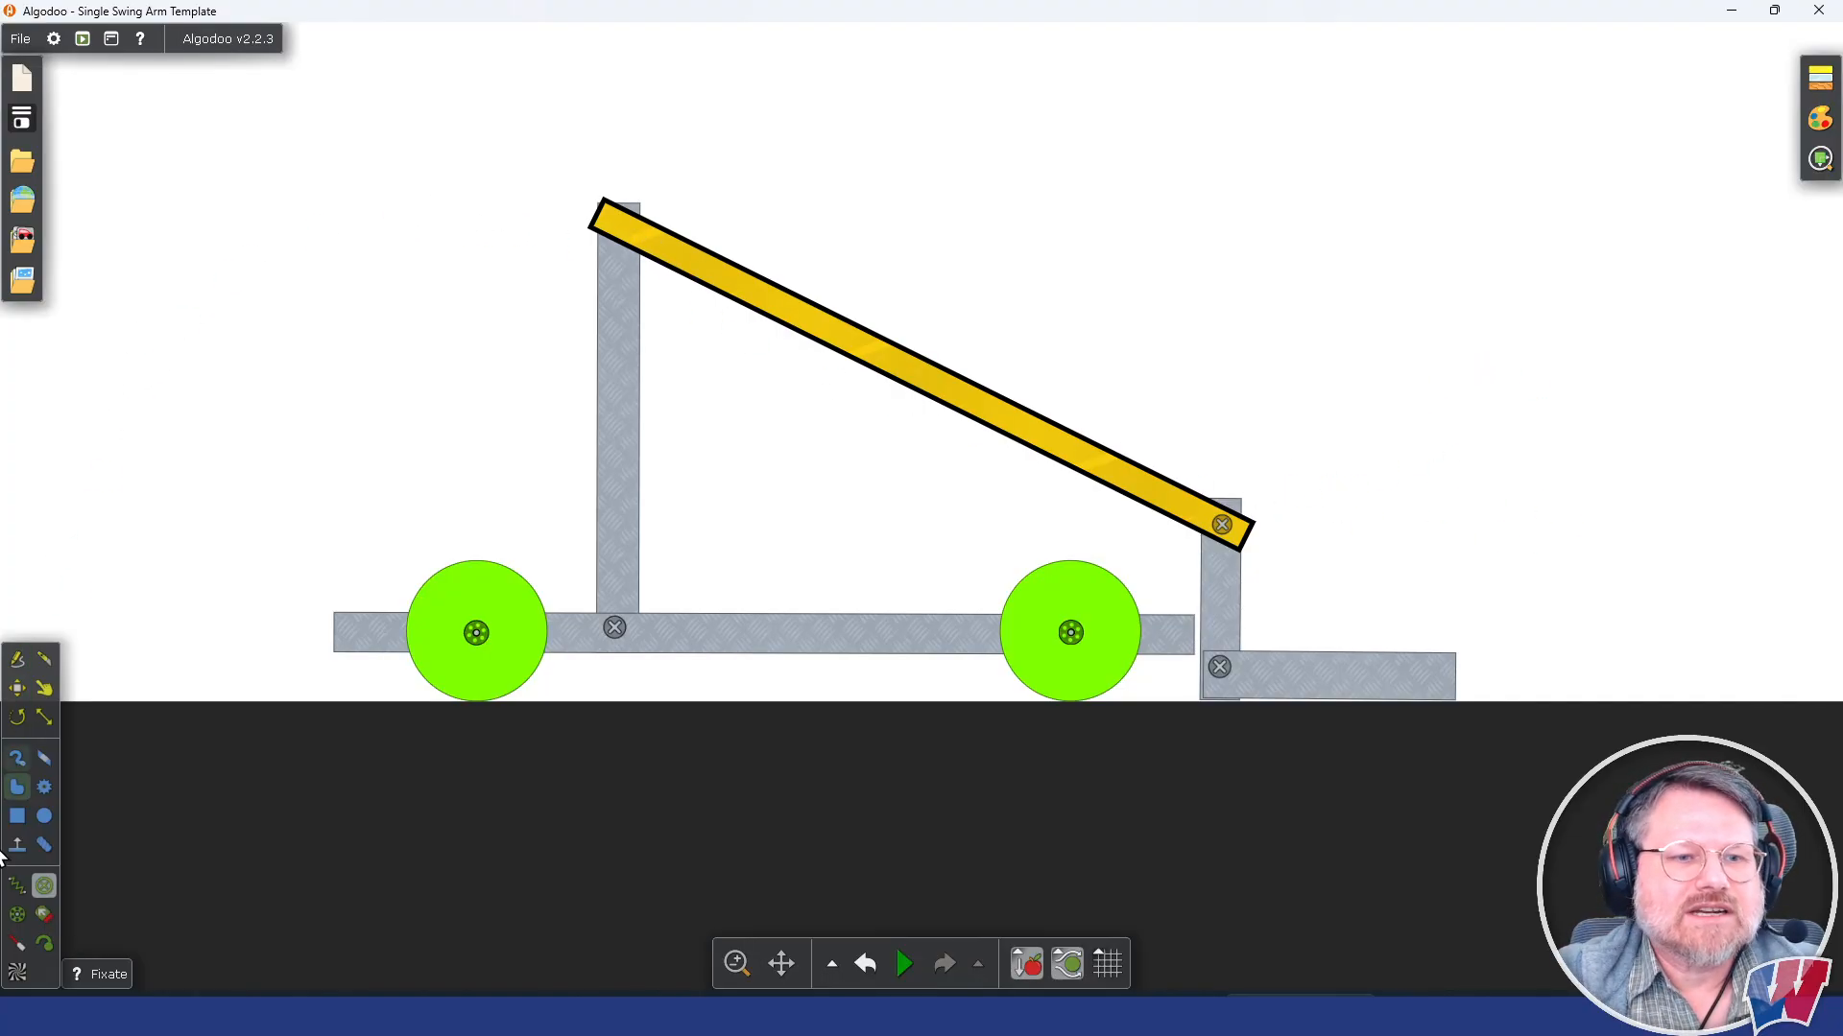
Step: Attach the upper end of the yellow arm to the tower's top with an axle, and run the simulation briefly
left_click(16, 916)
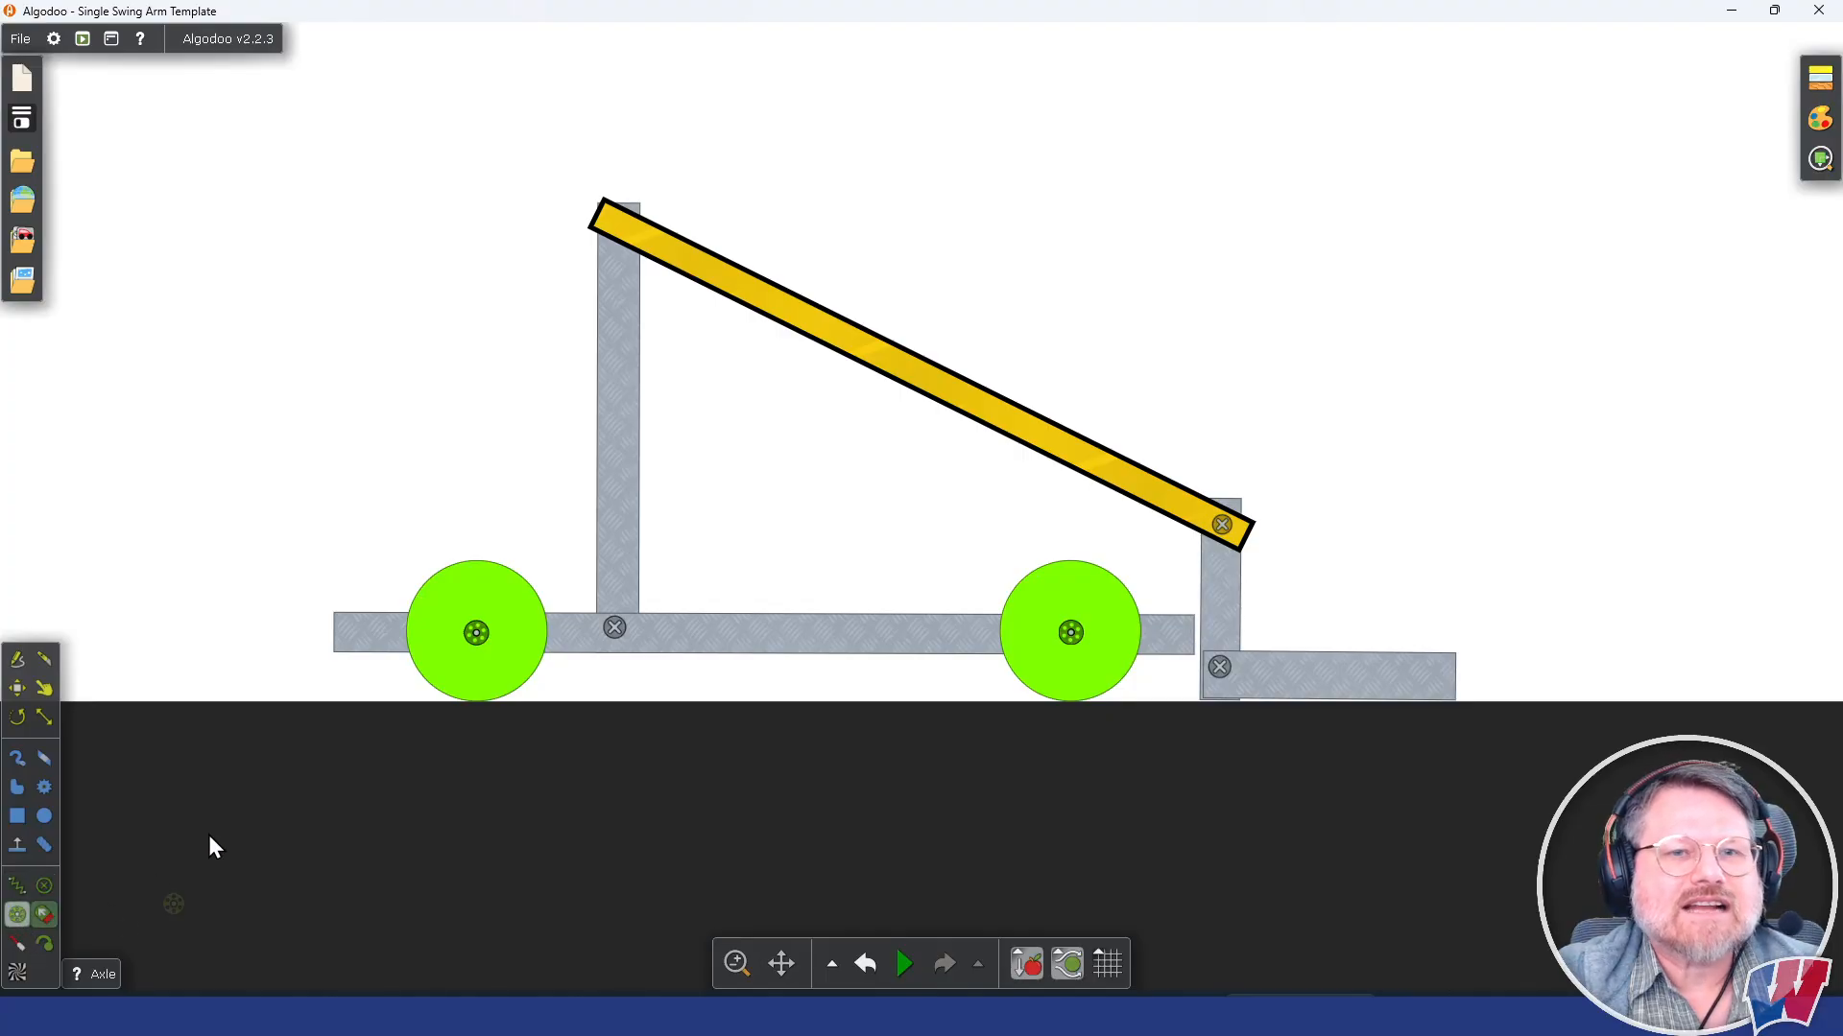
scroll(616, 215, "up", 5)
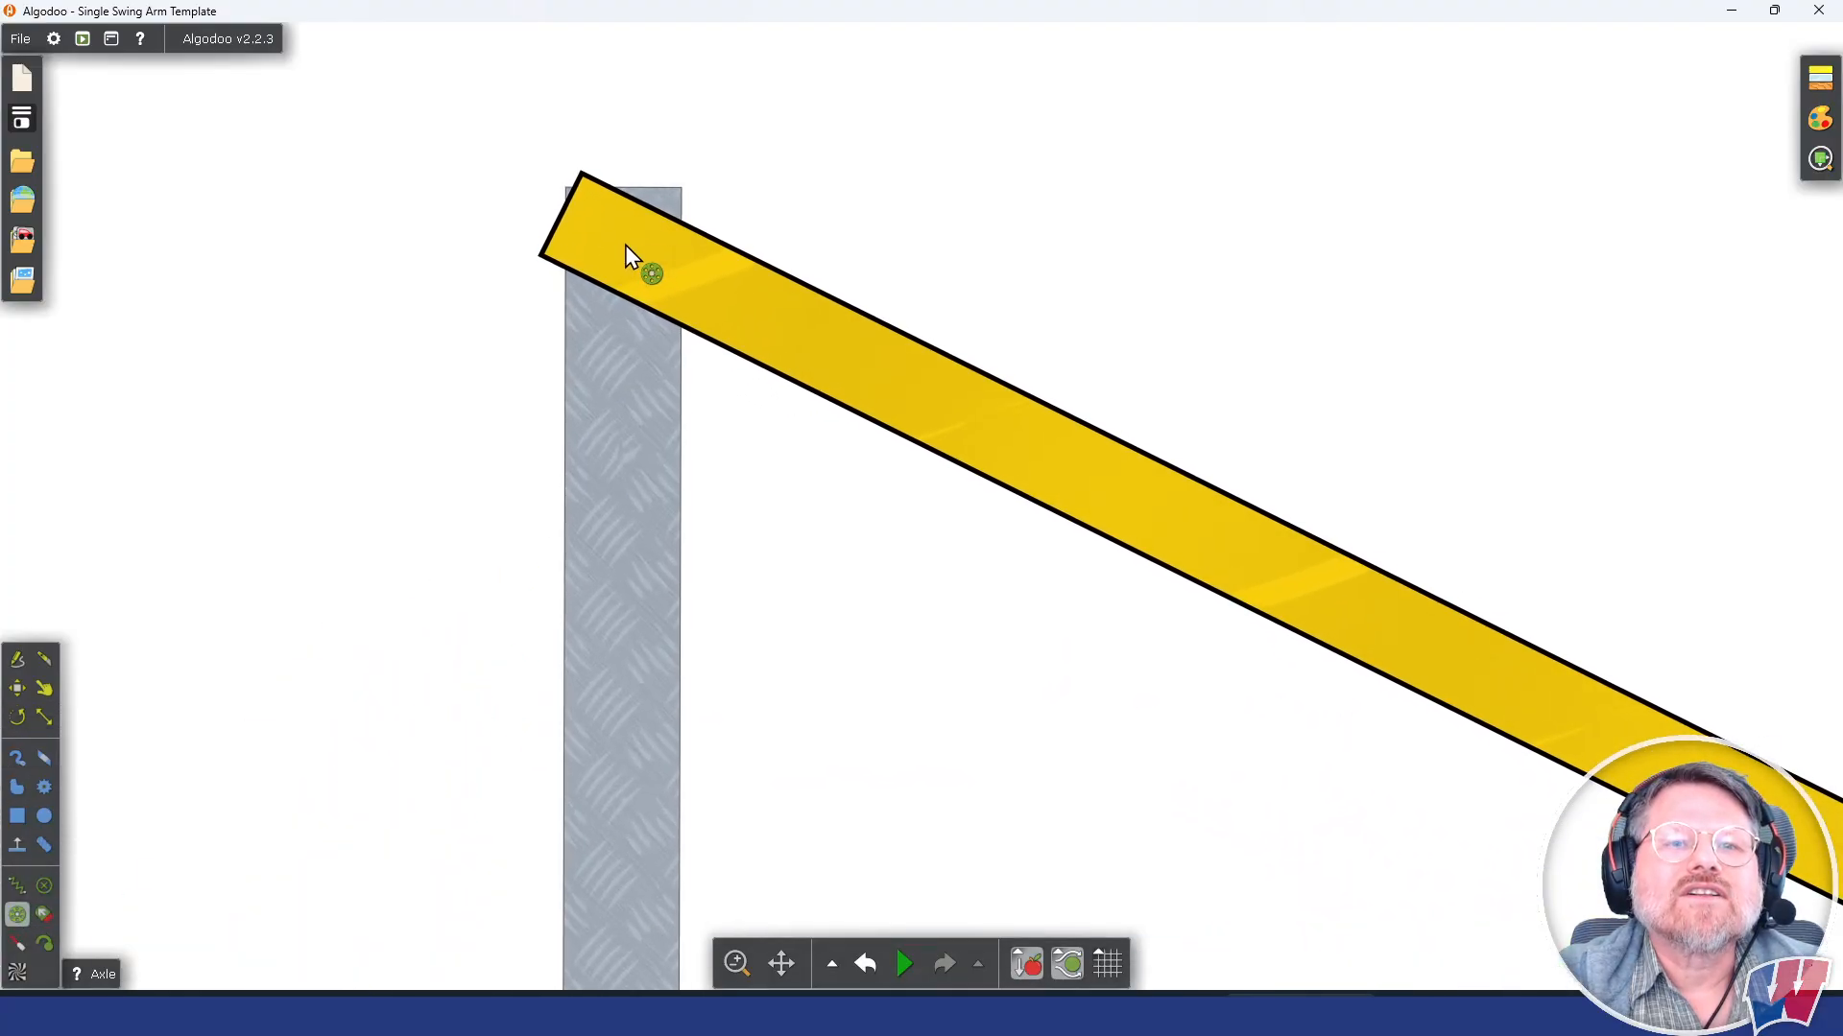
left_click(619, 242)
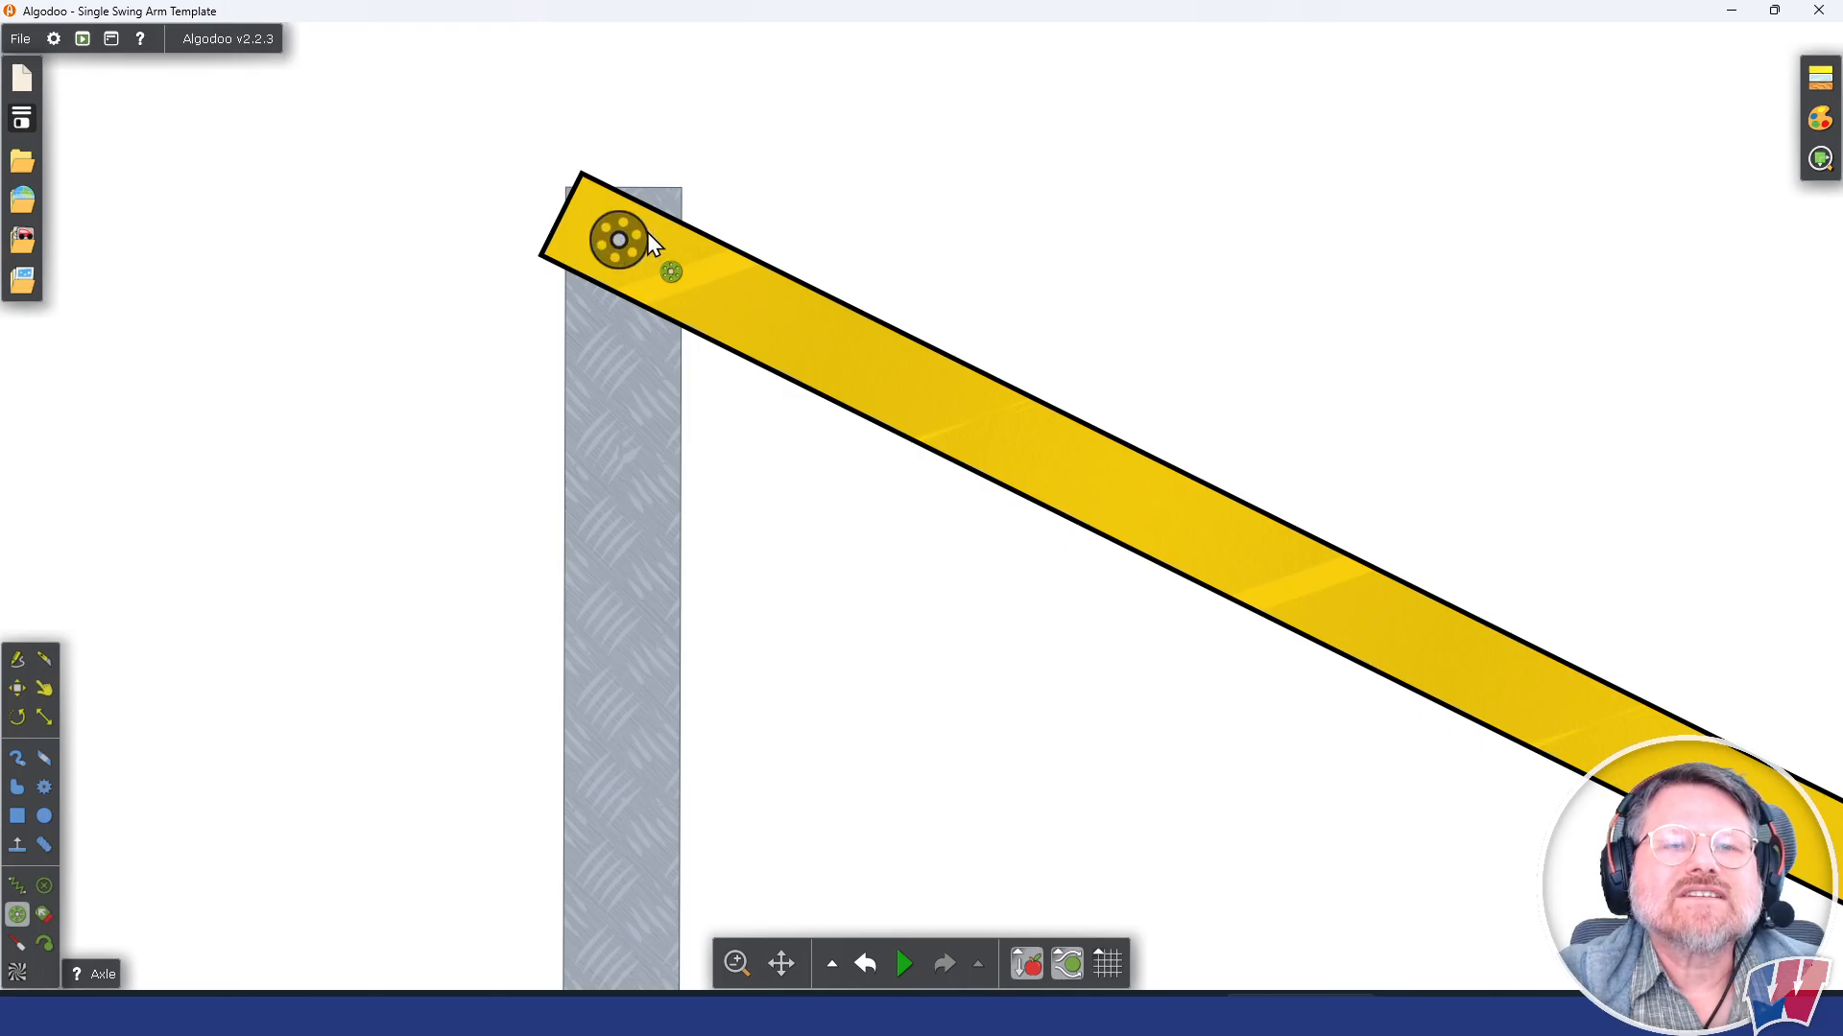
scroll(631, 276, "down", 5)
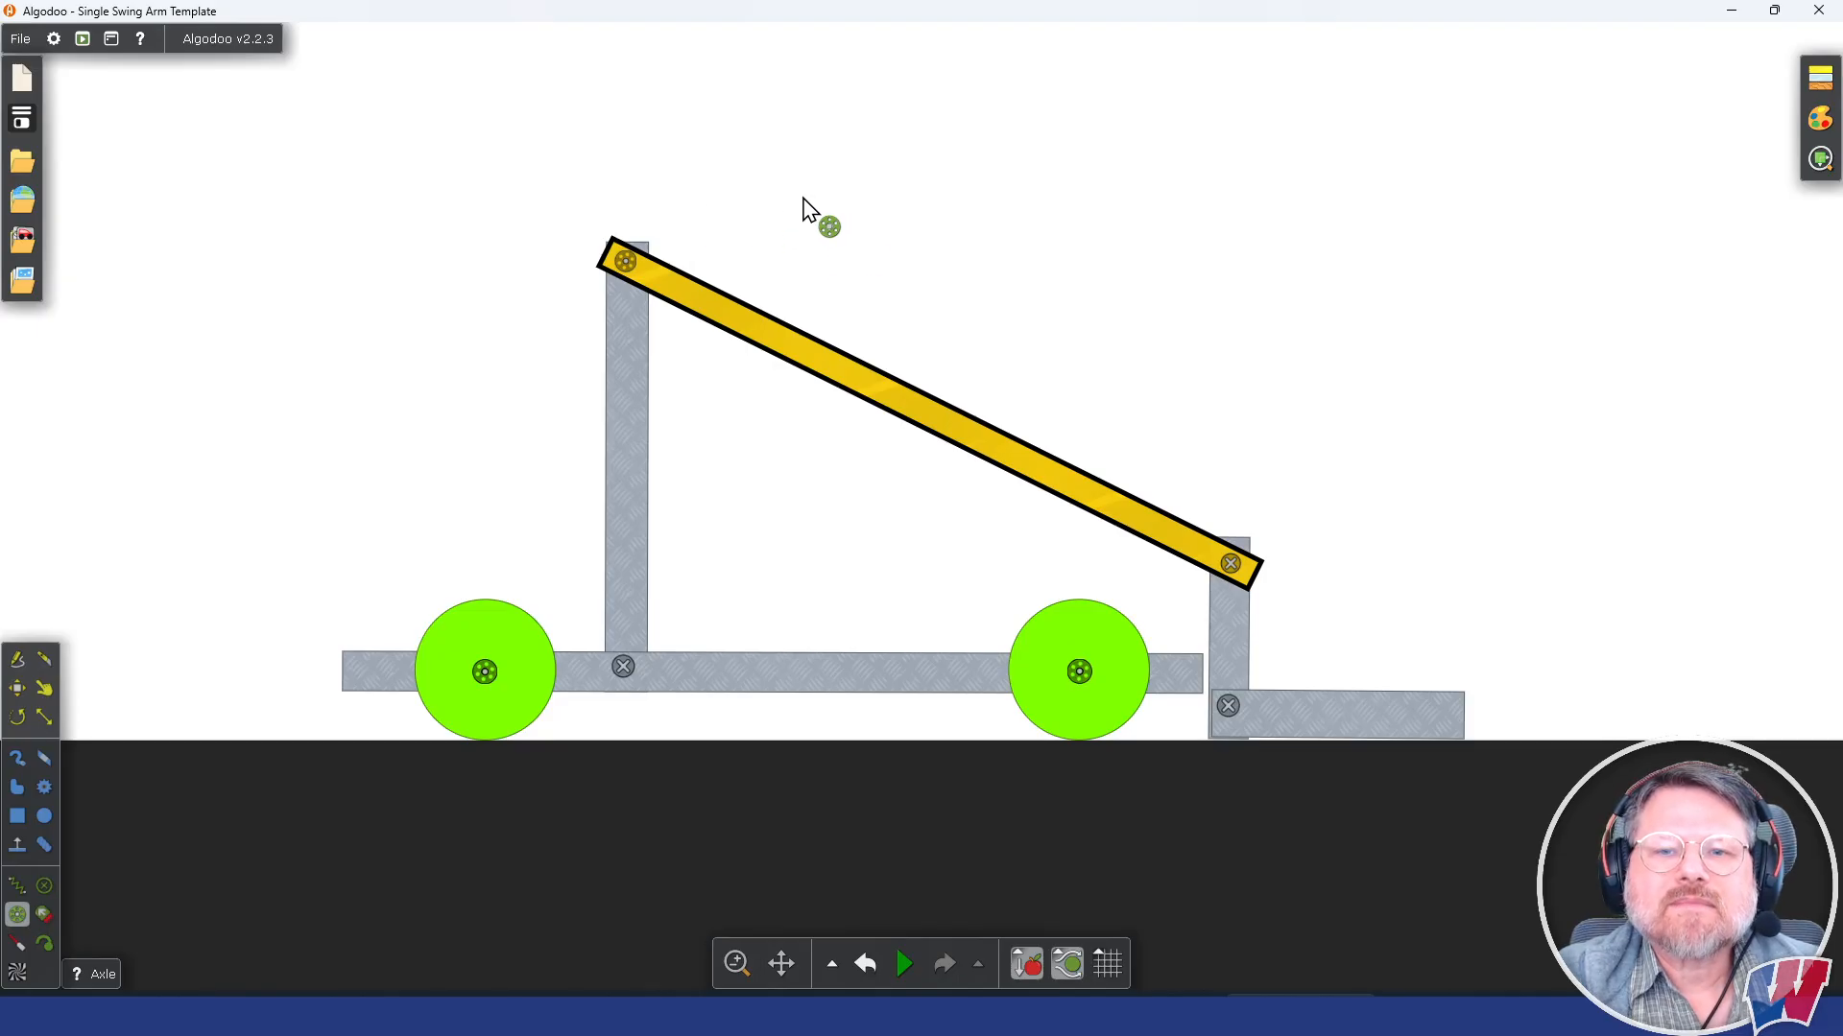
left_click(913, 971)
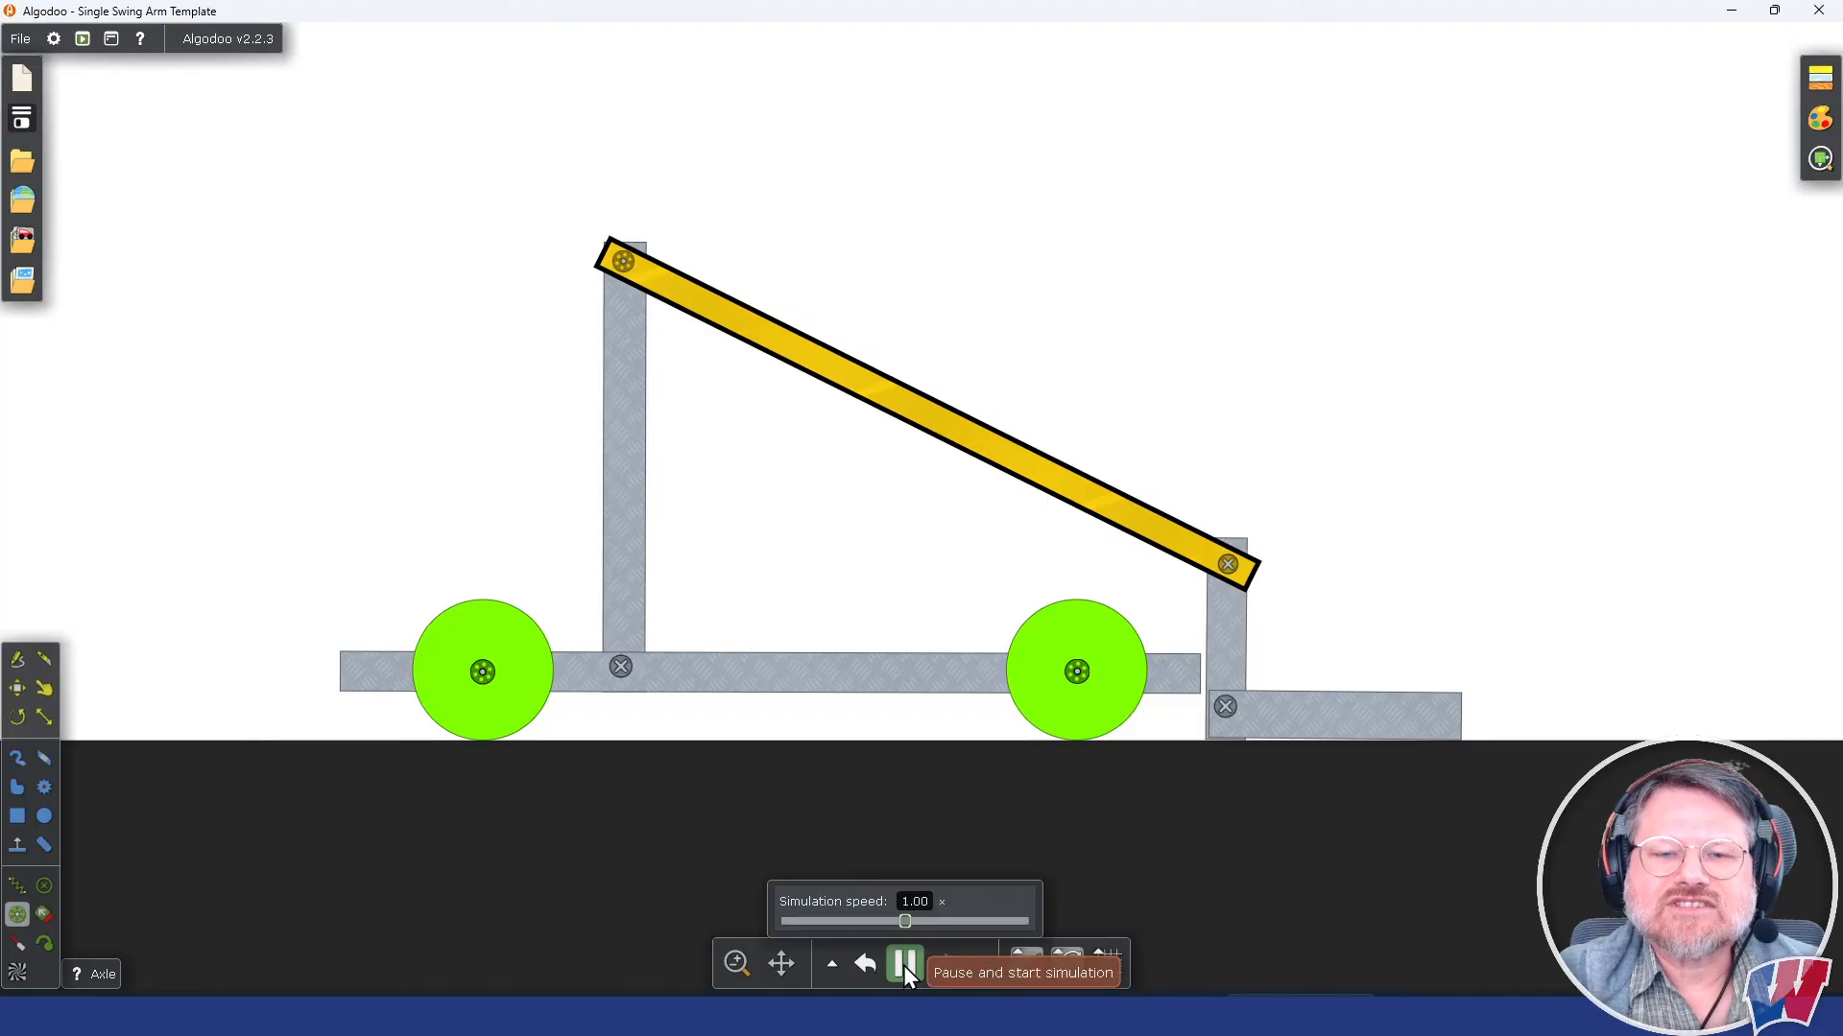
left_click(902, 966)
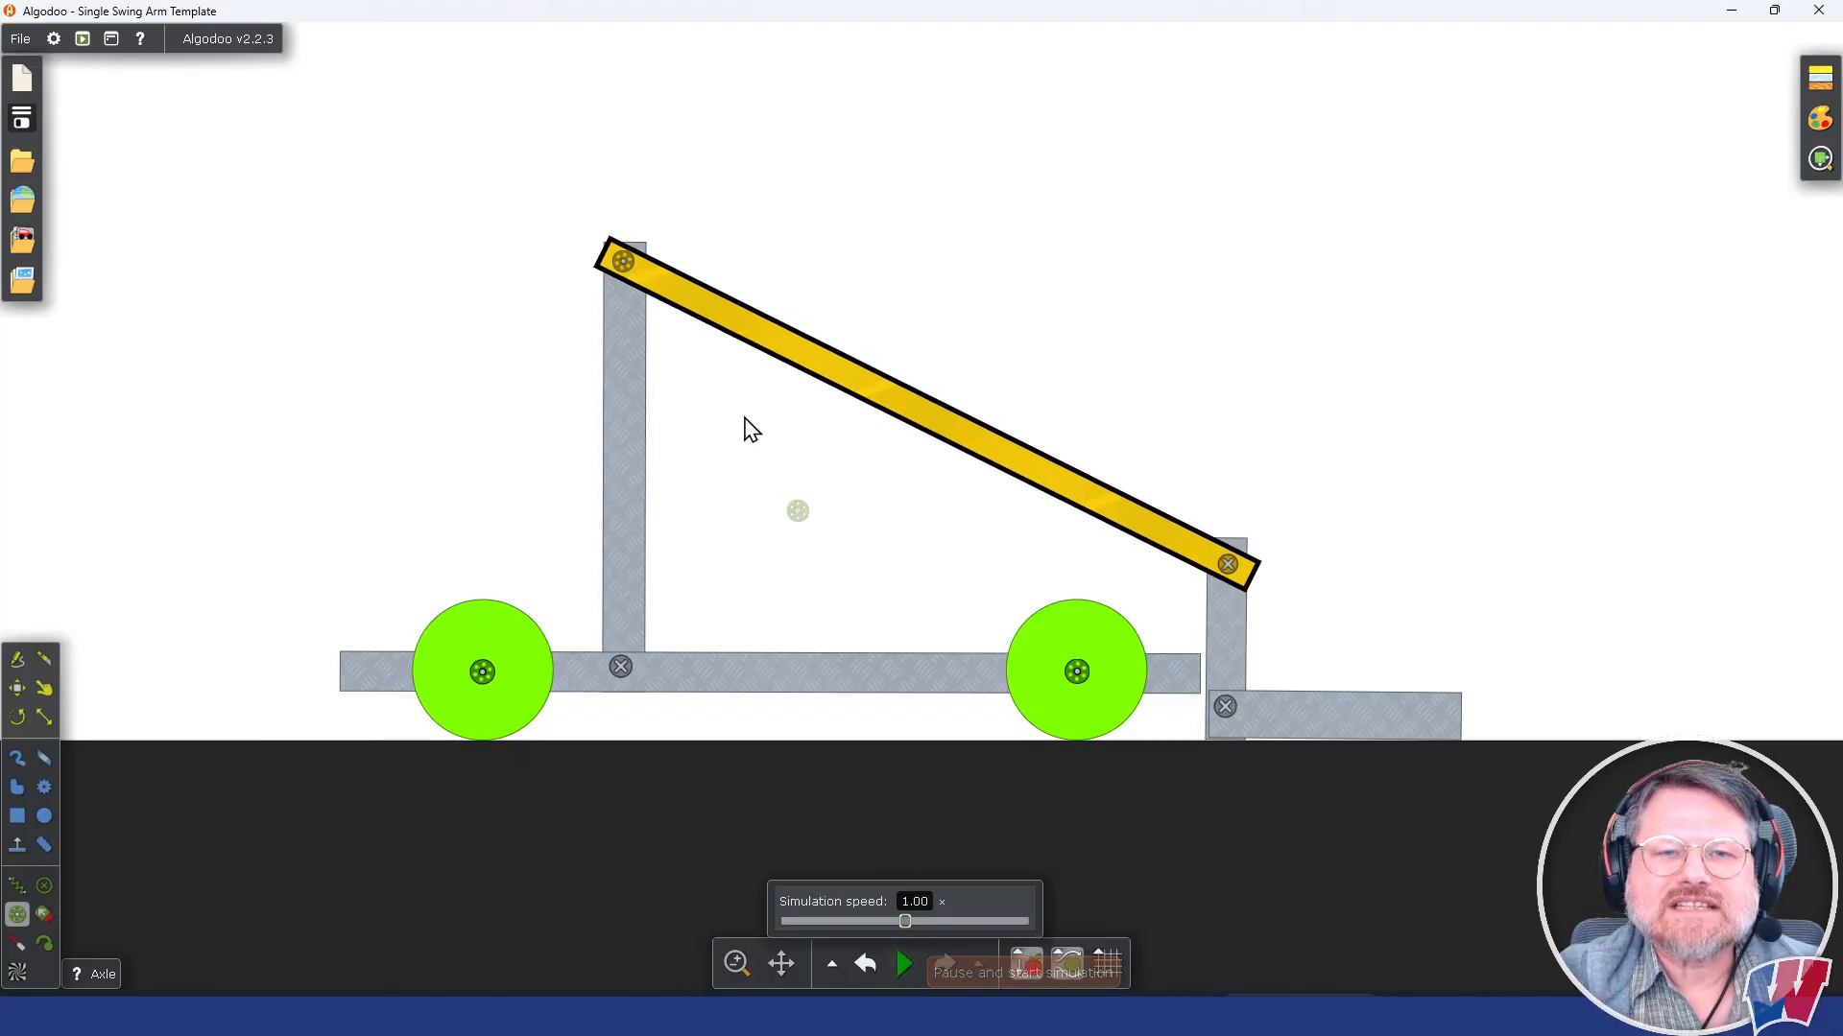
Step: Configure the arm's axle with forward key up, back key down and a motor speed of 5.7 rpm
left_click(623, 261)
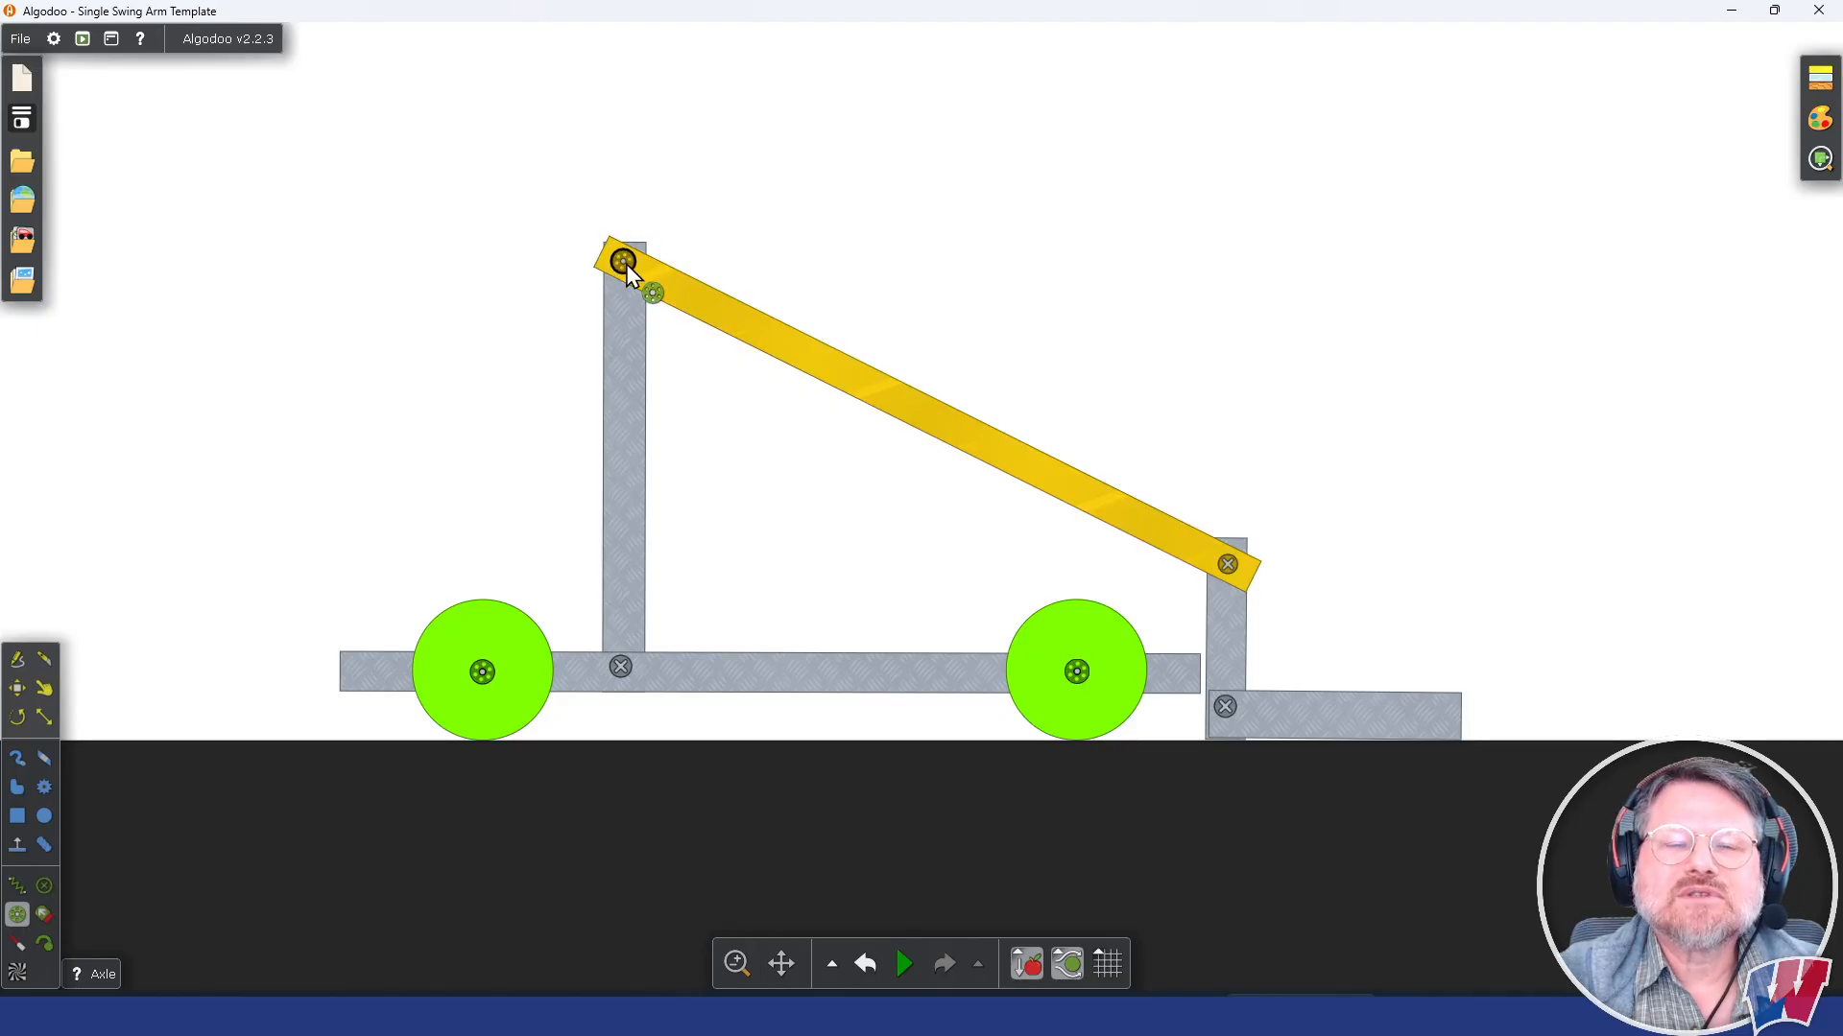
right_click(626, 263)
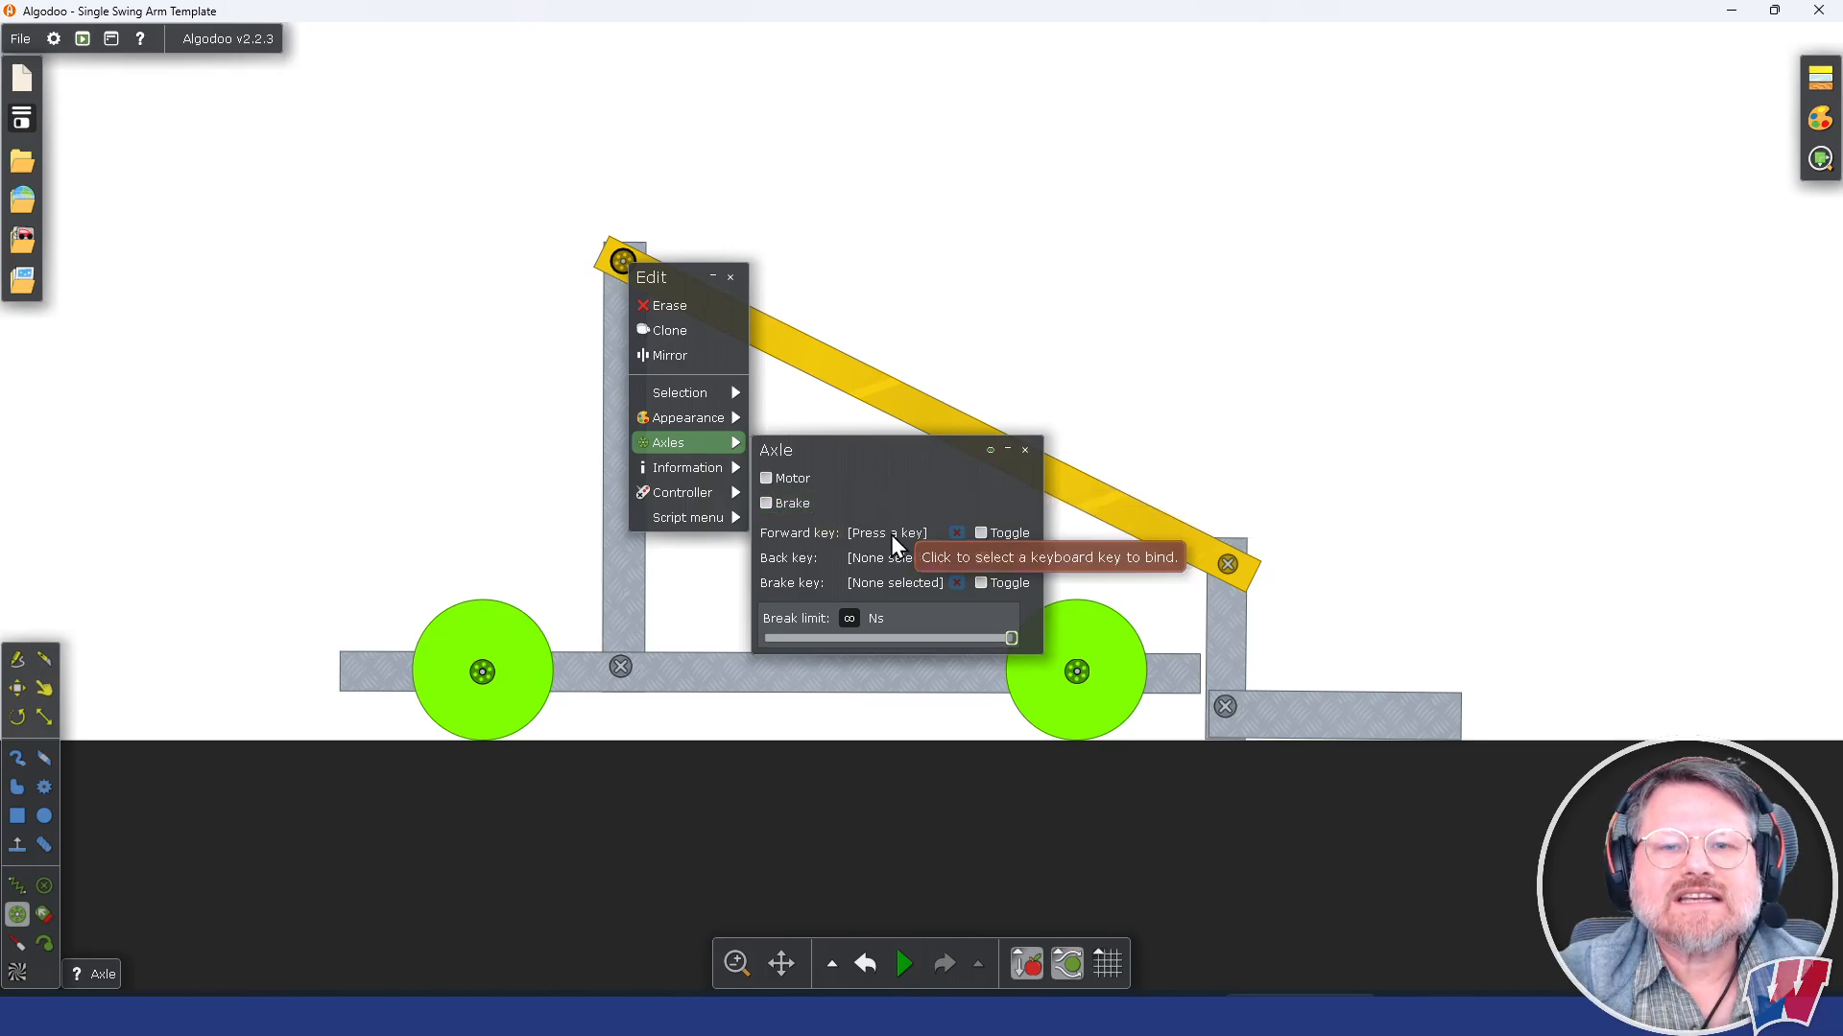
key("Up")
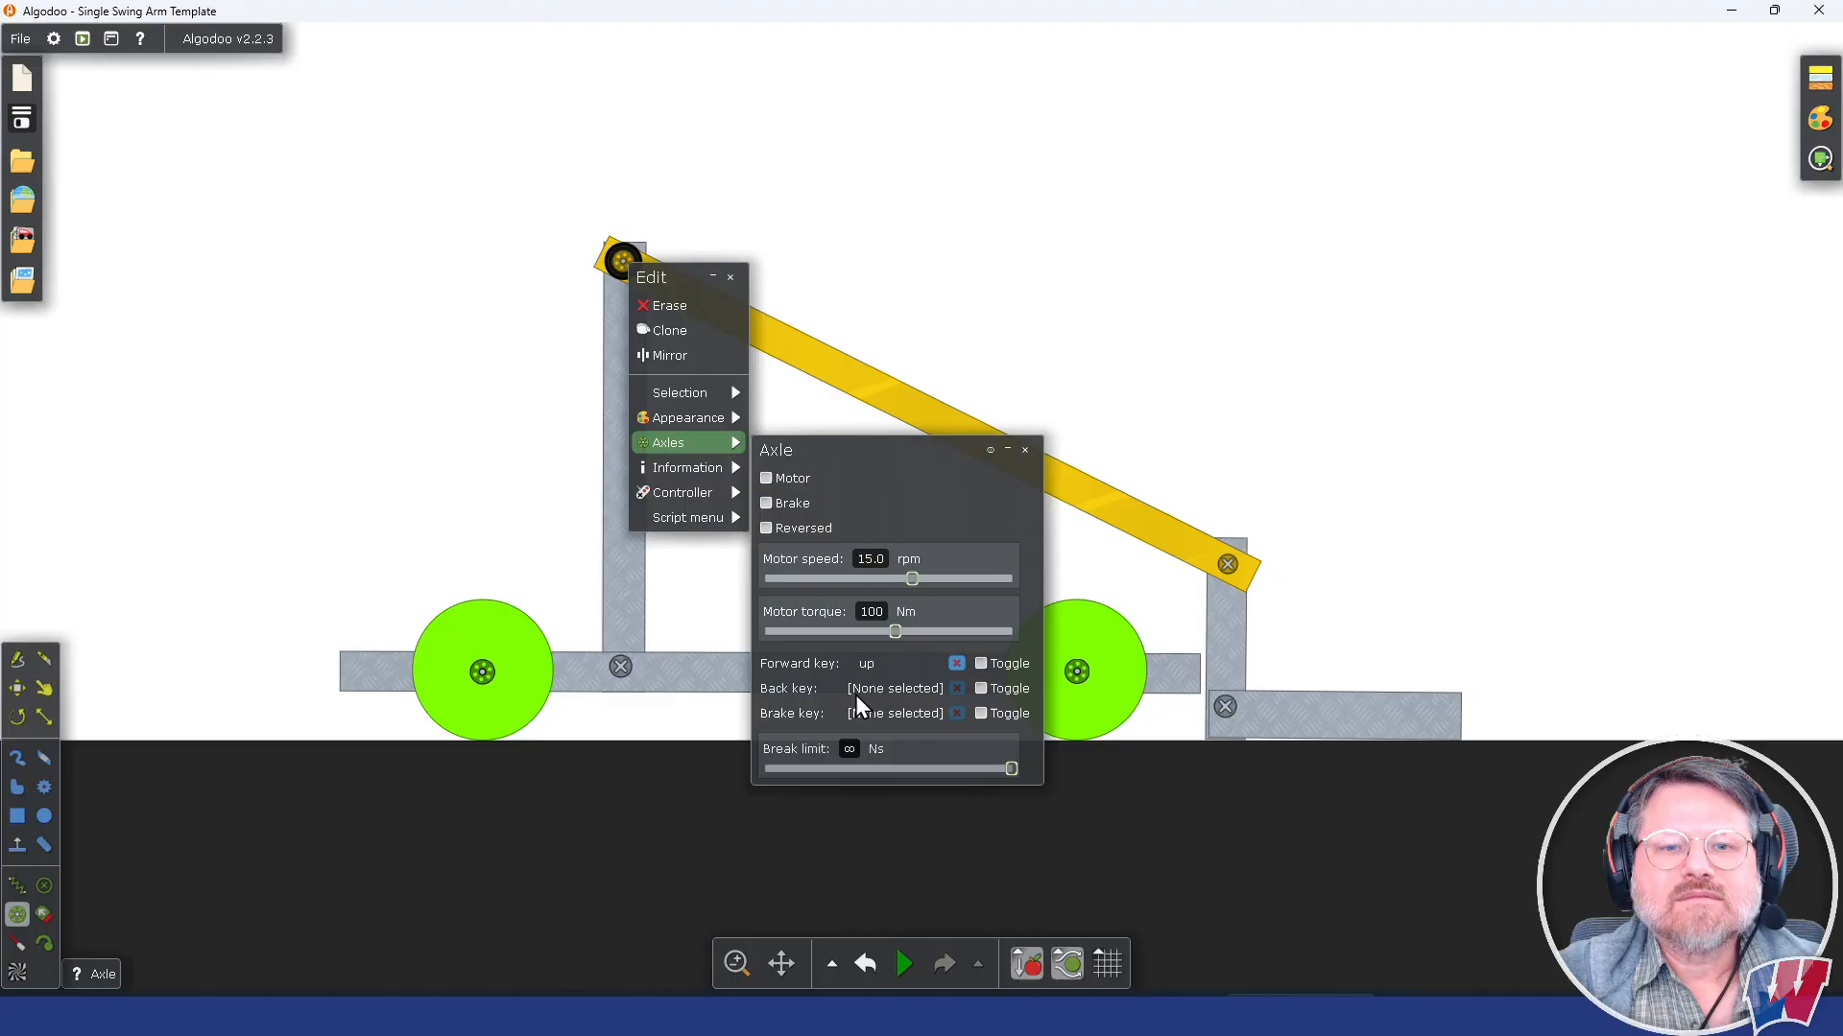
left_click(891, 689)
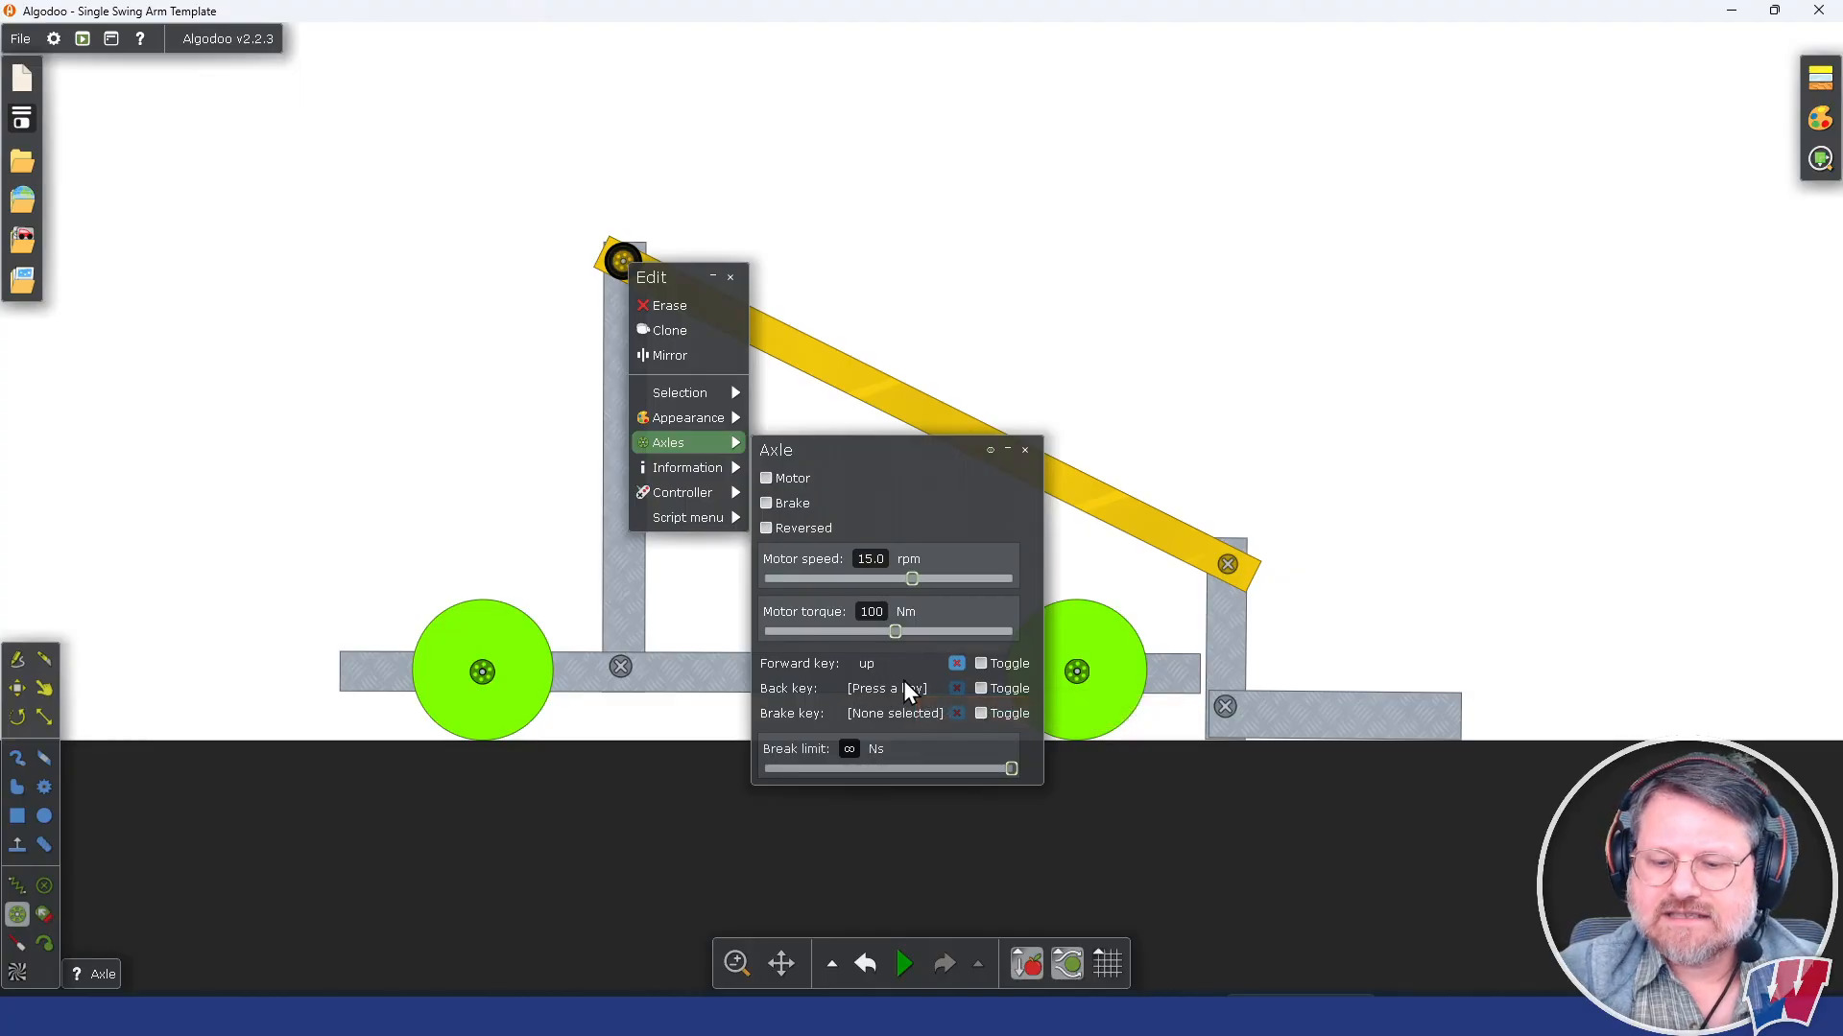
key("Down")
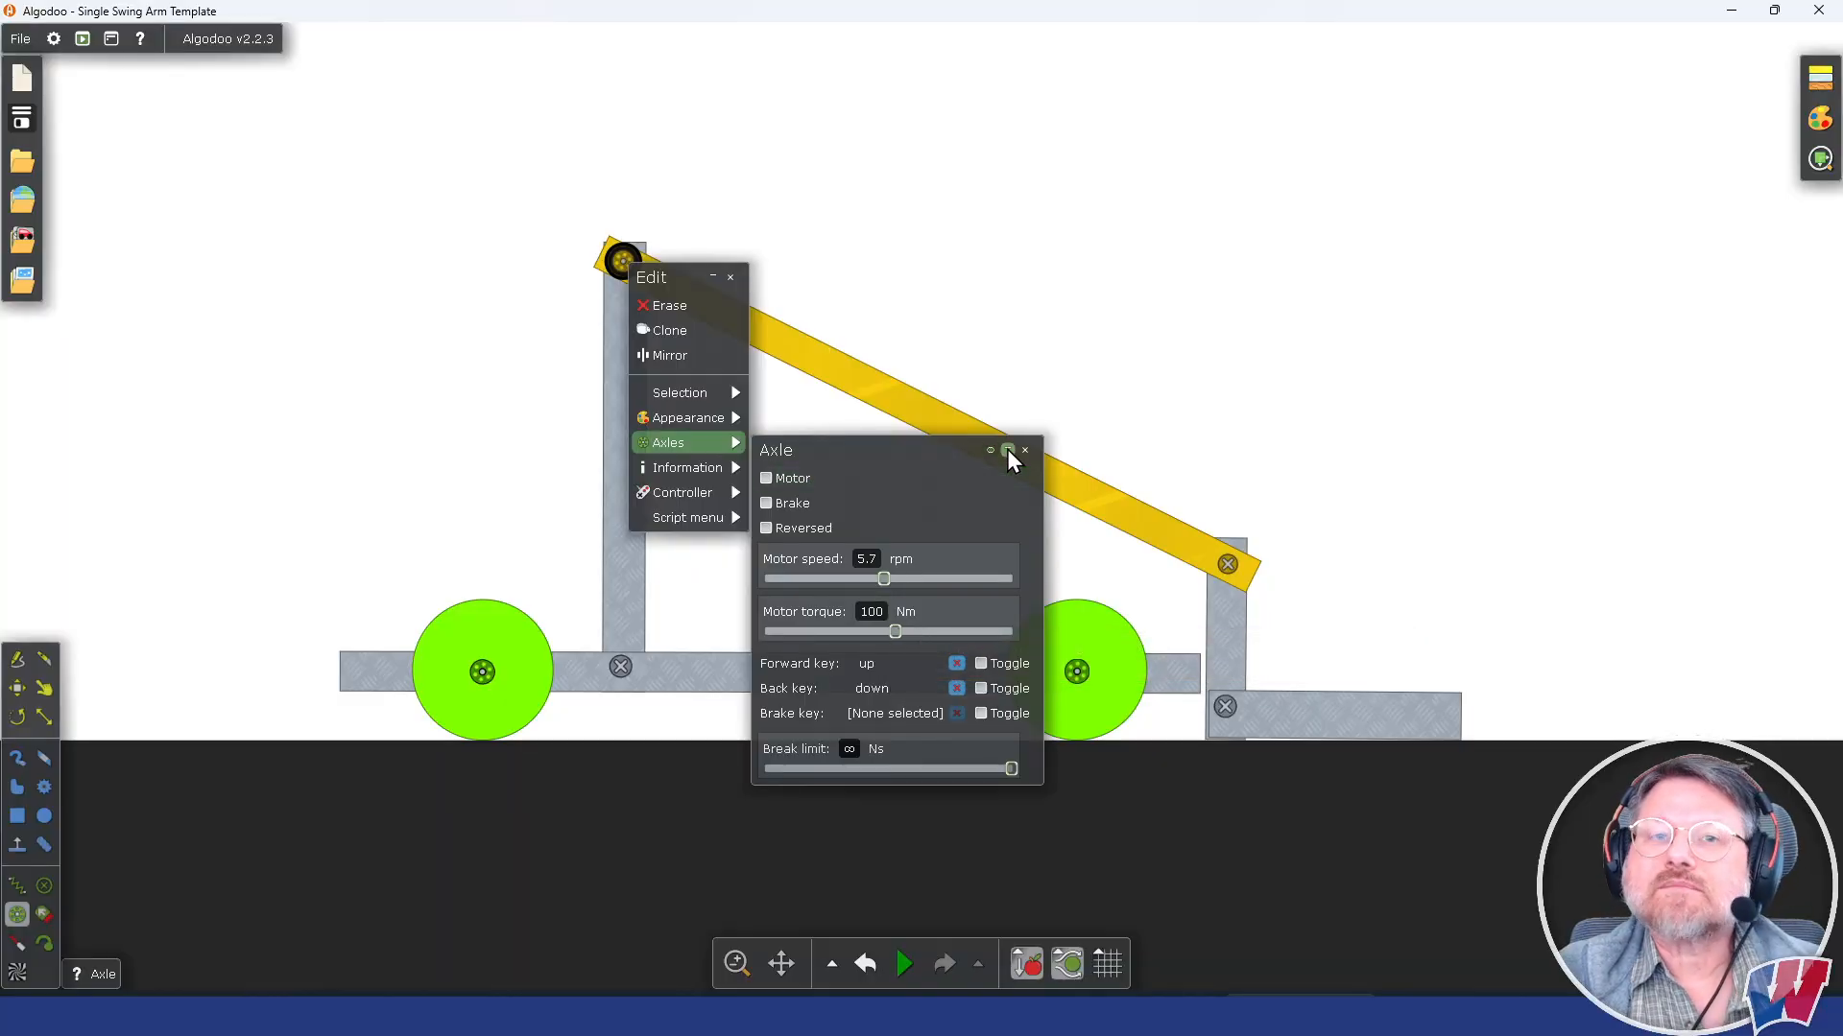
left_click(1165, 396)
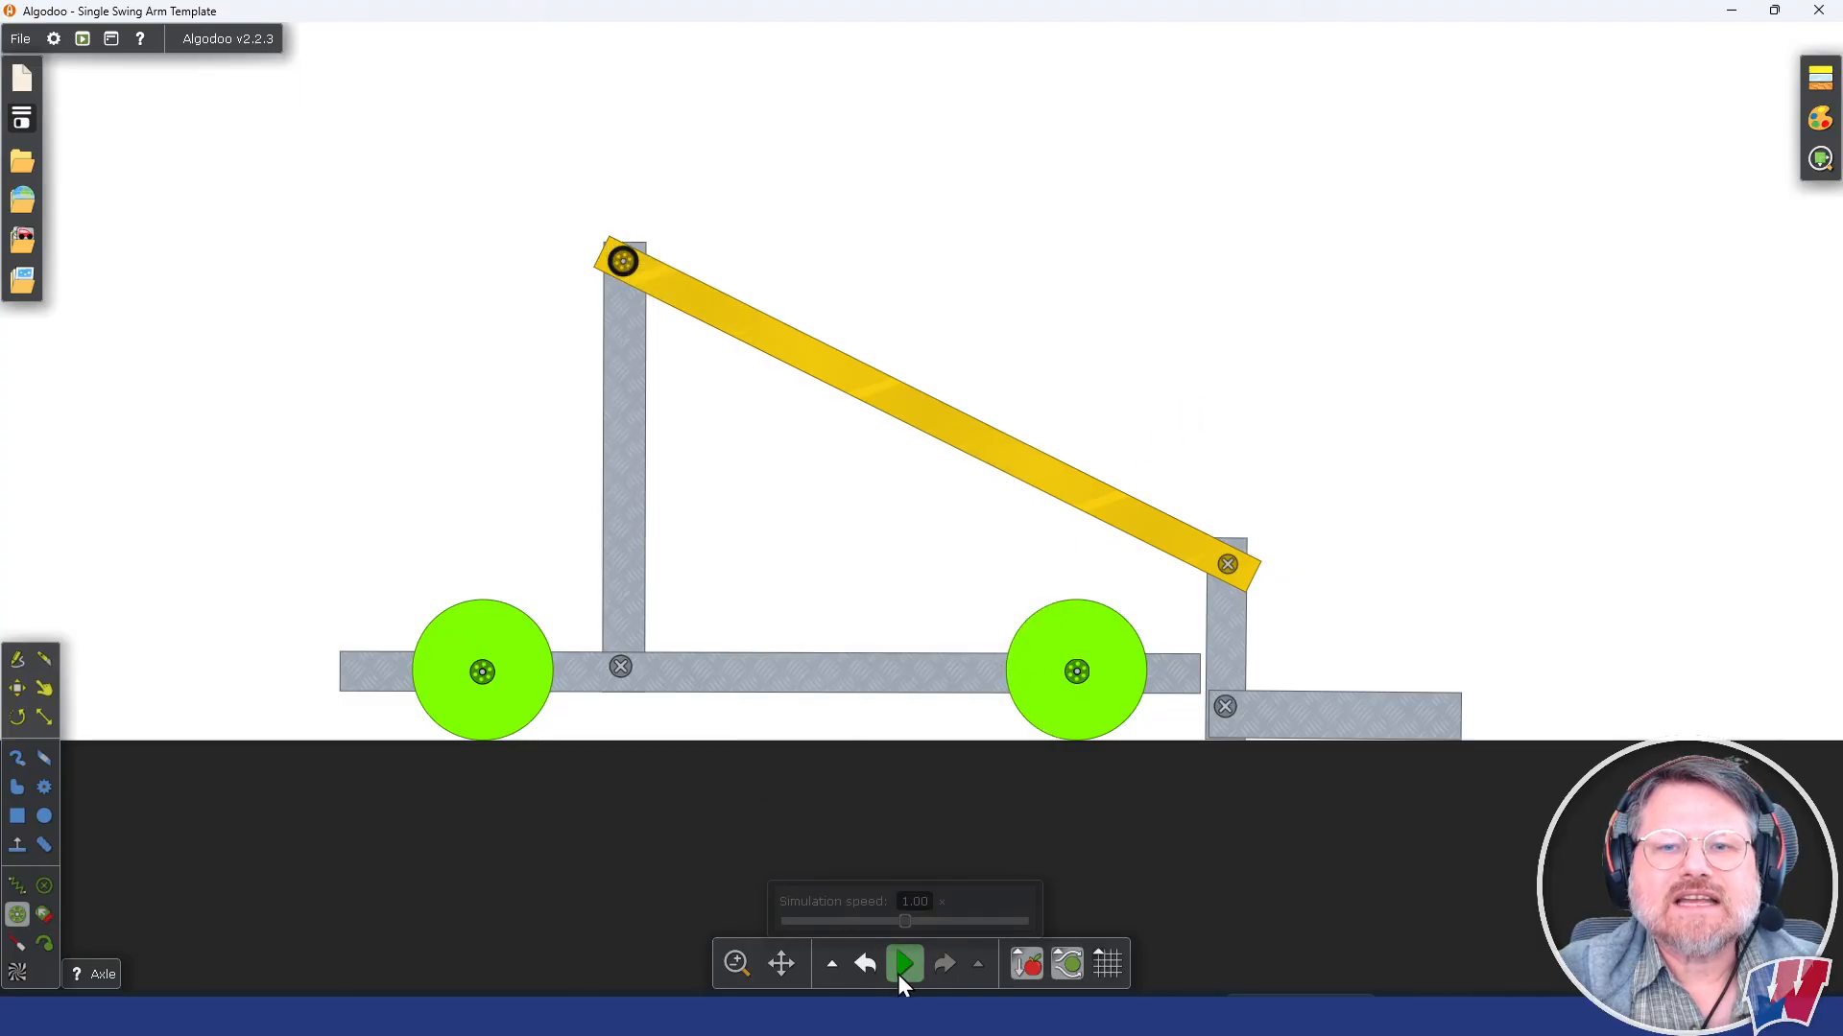
Step: Start the simulation, set the arm axle's motor torque to 400 Nm and reverse its direction
left_click(902, 965)
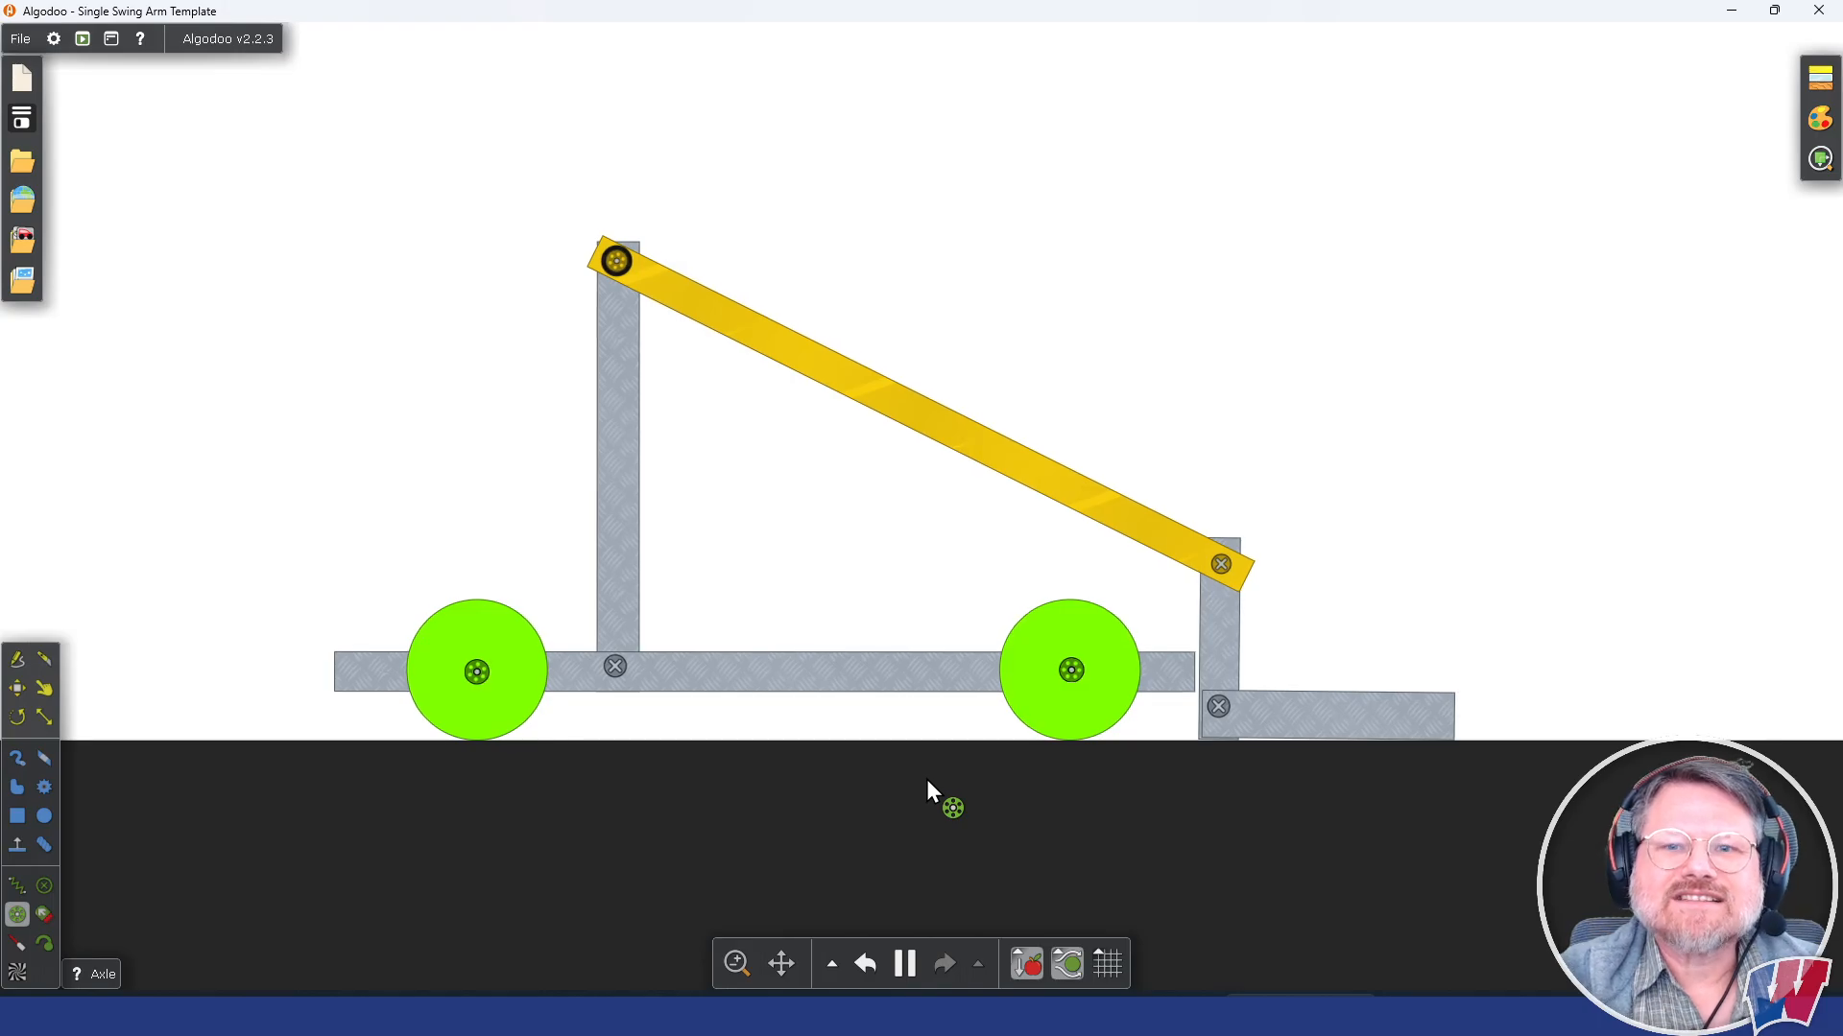
right_click(620, 257)
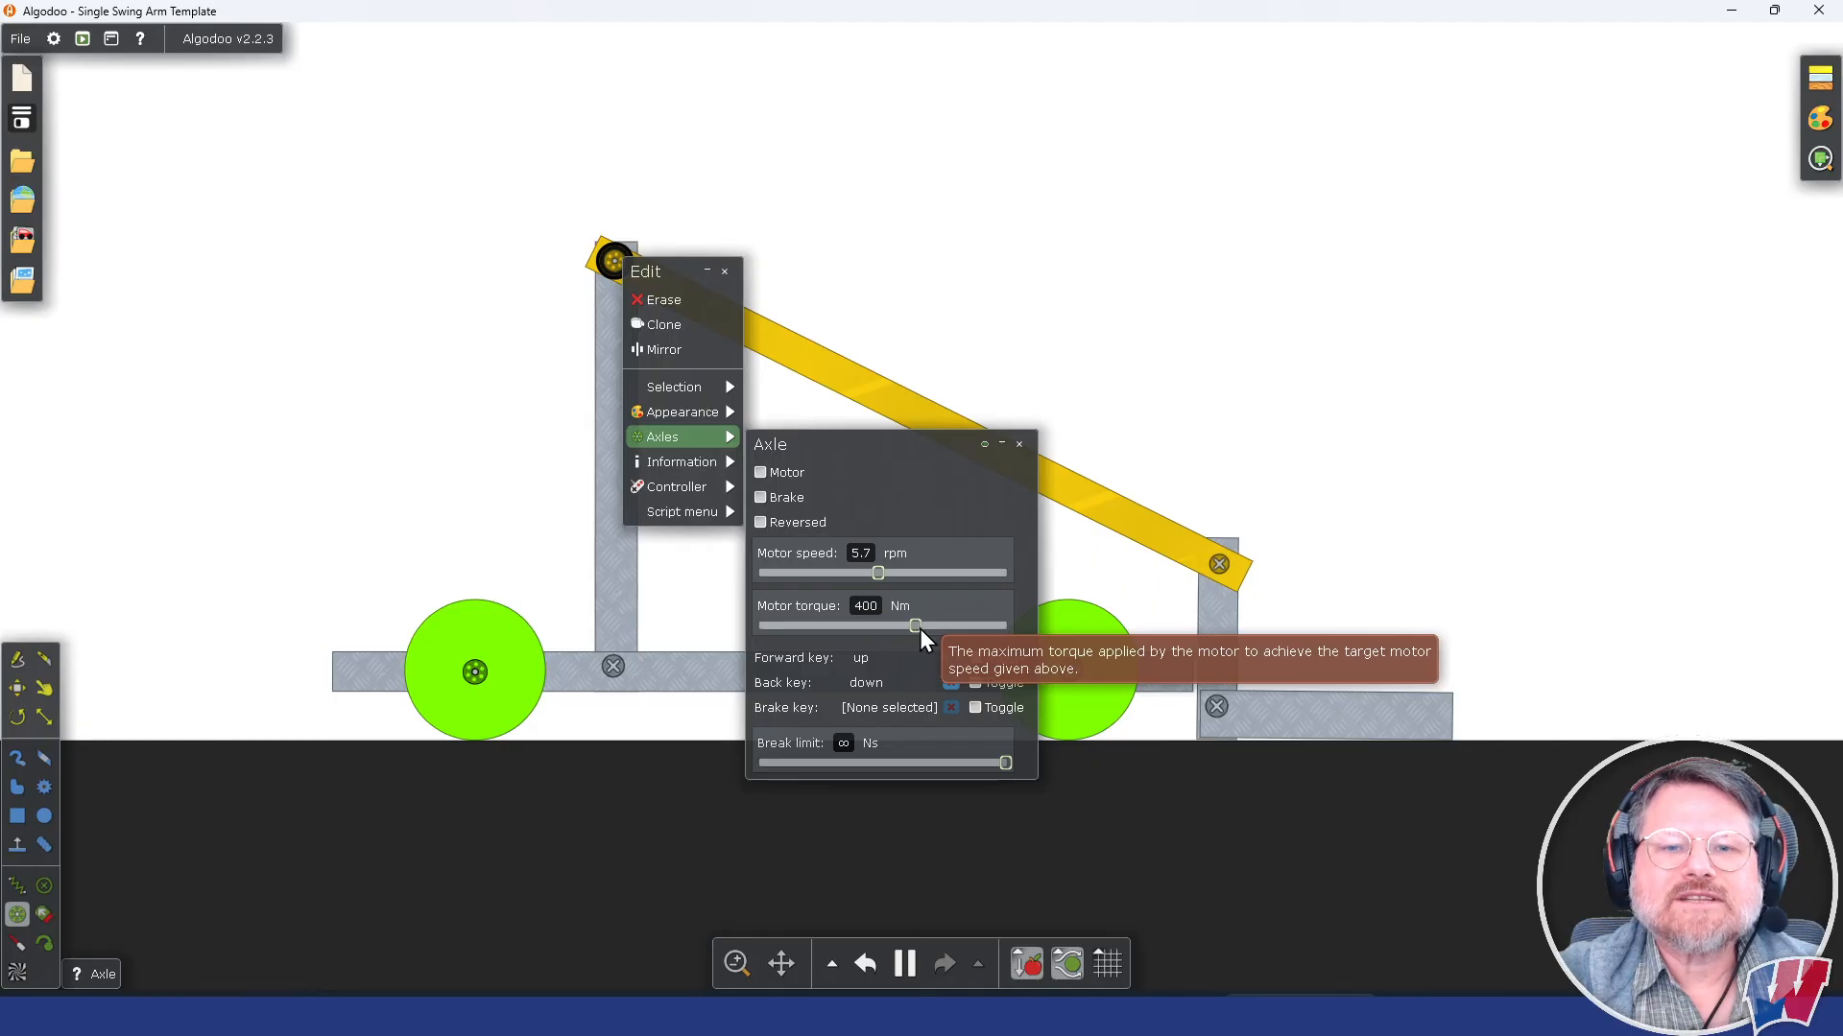
left_click(768, 518)
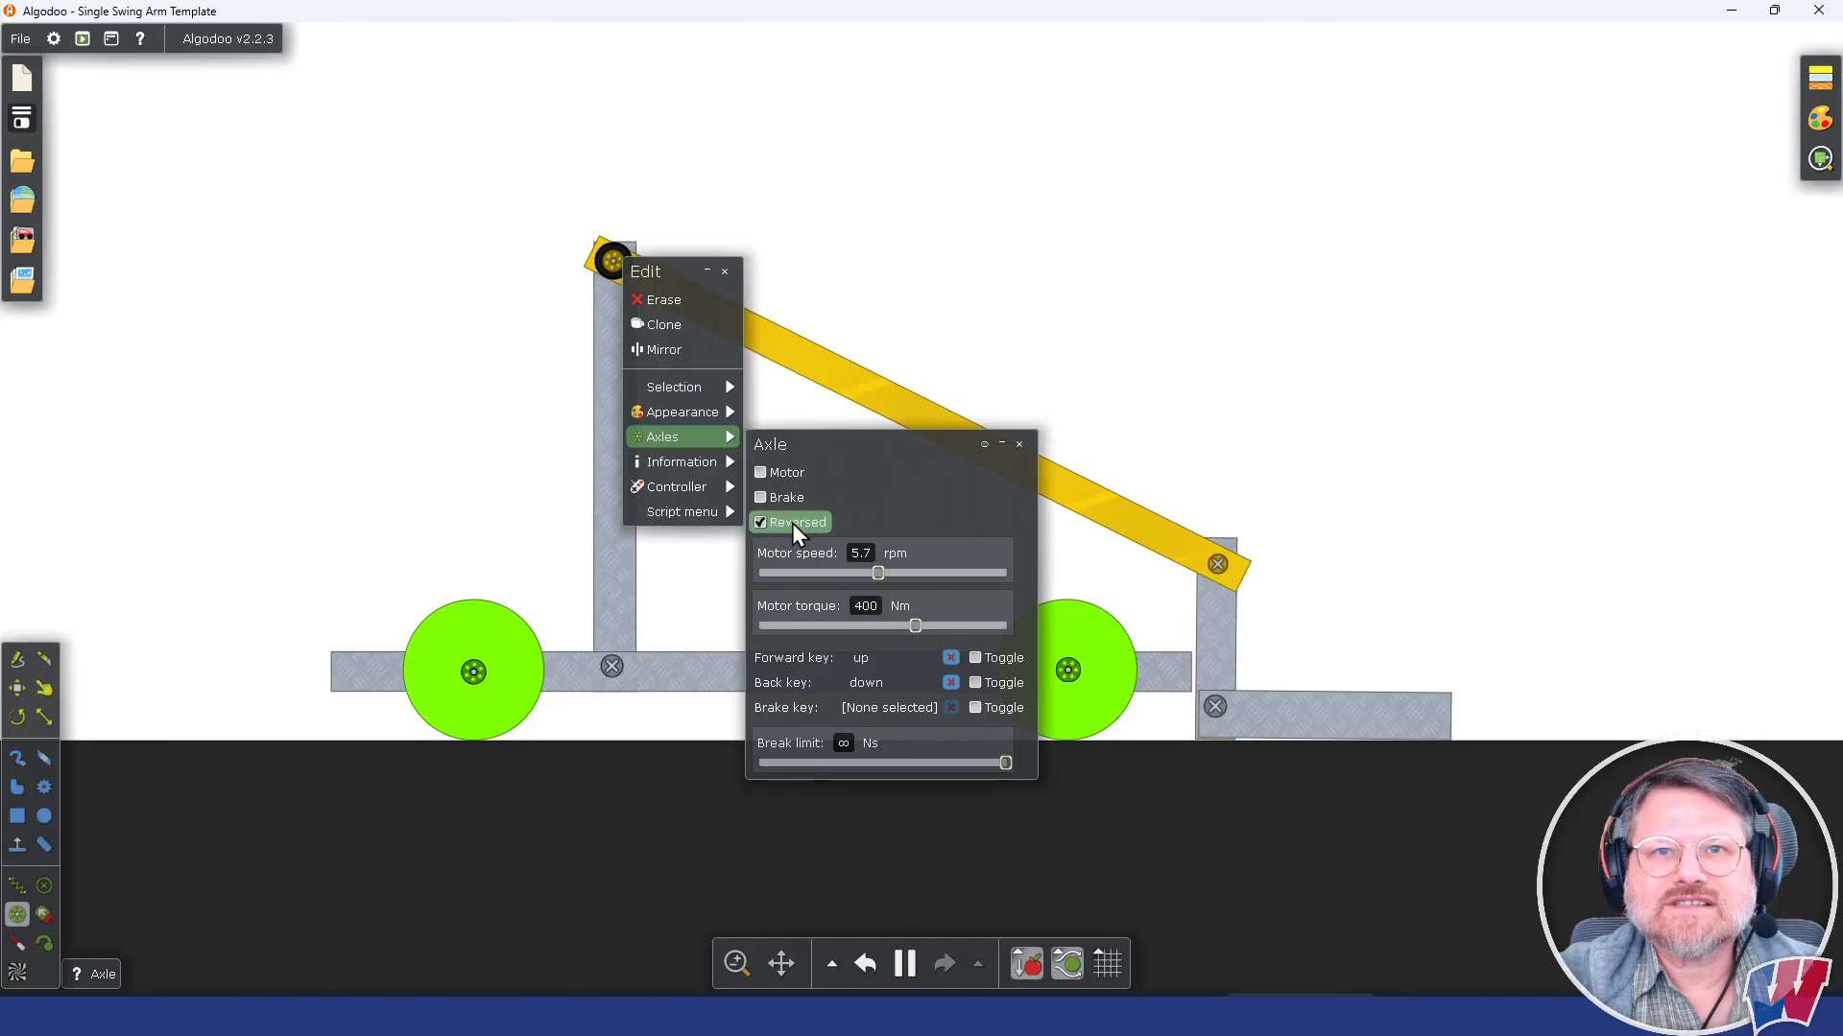
left_click(1440, 589)
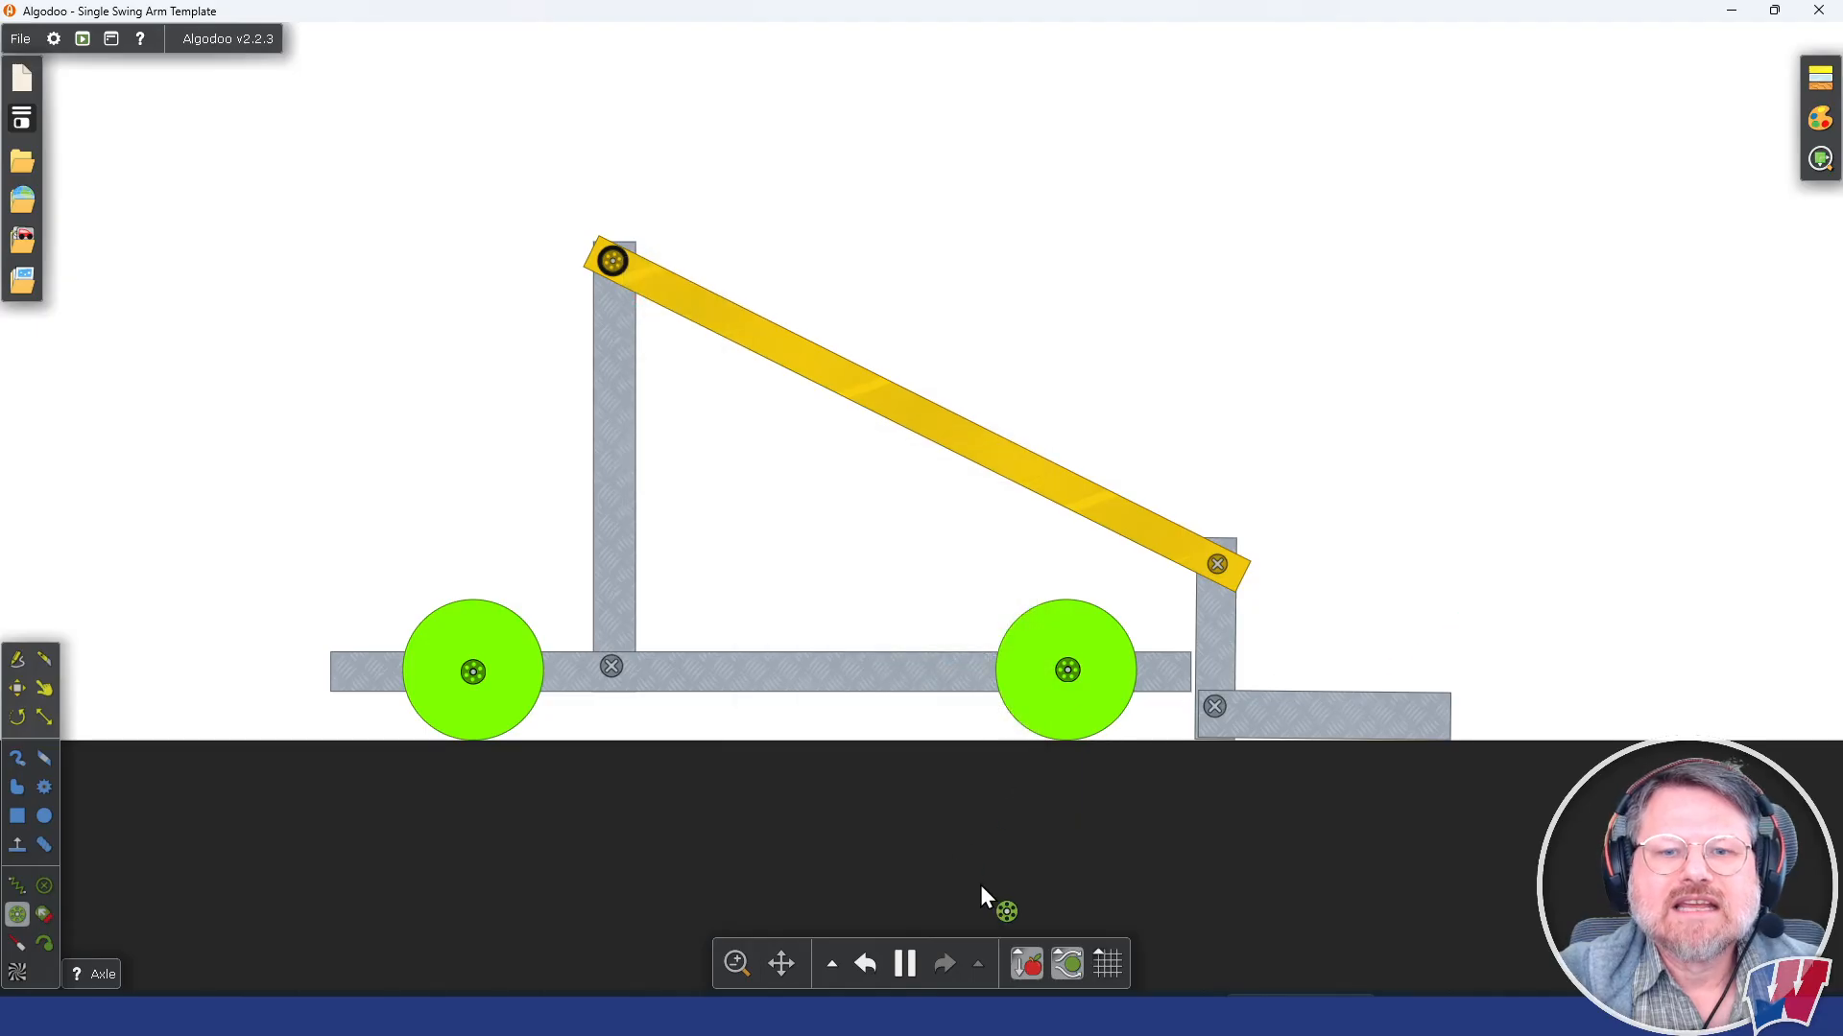
Step: Check the arm axle's motor settings, test the arm in the running simulation, pause it, and undo the run
mouse_move(912, 959)
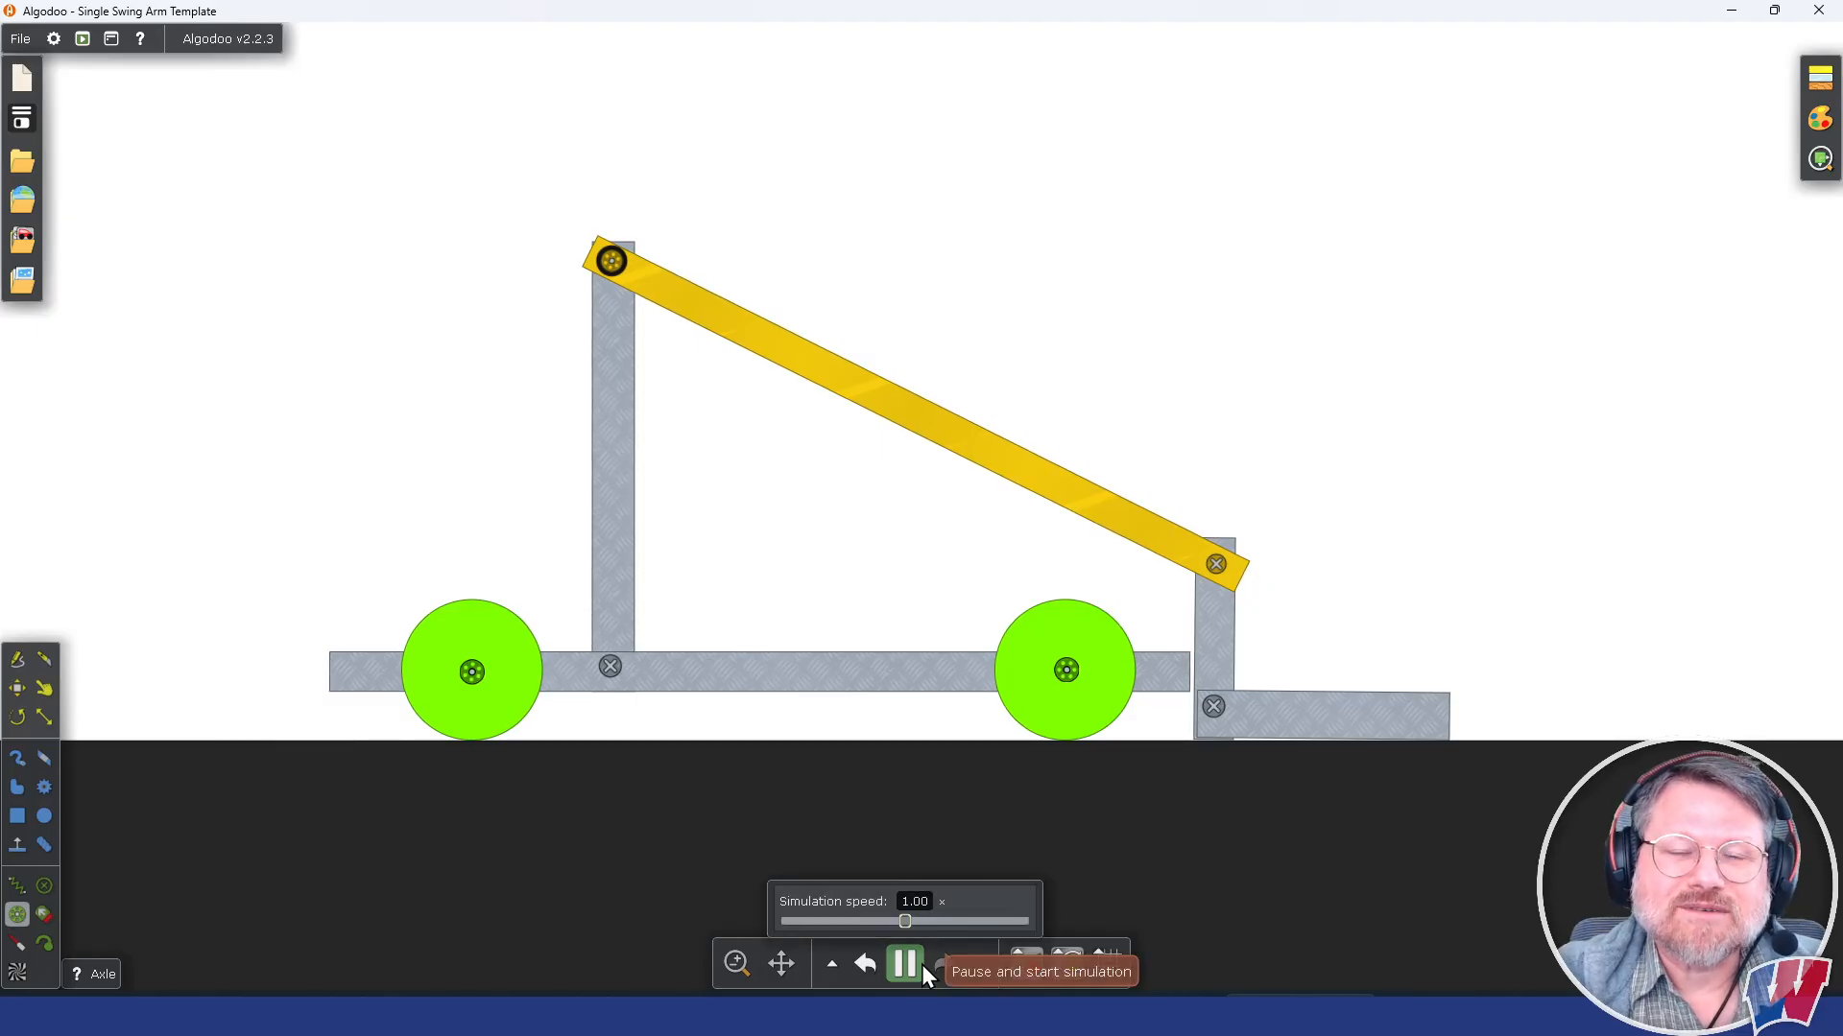
right_click(611, 261)
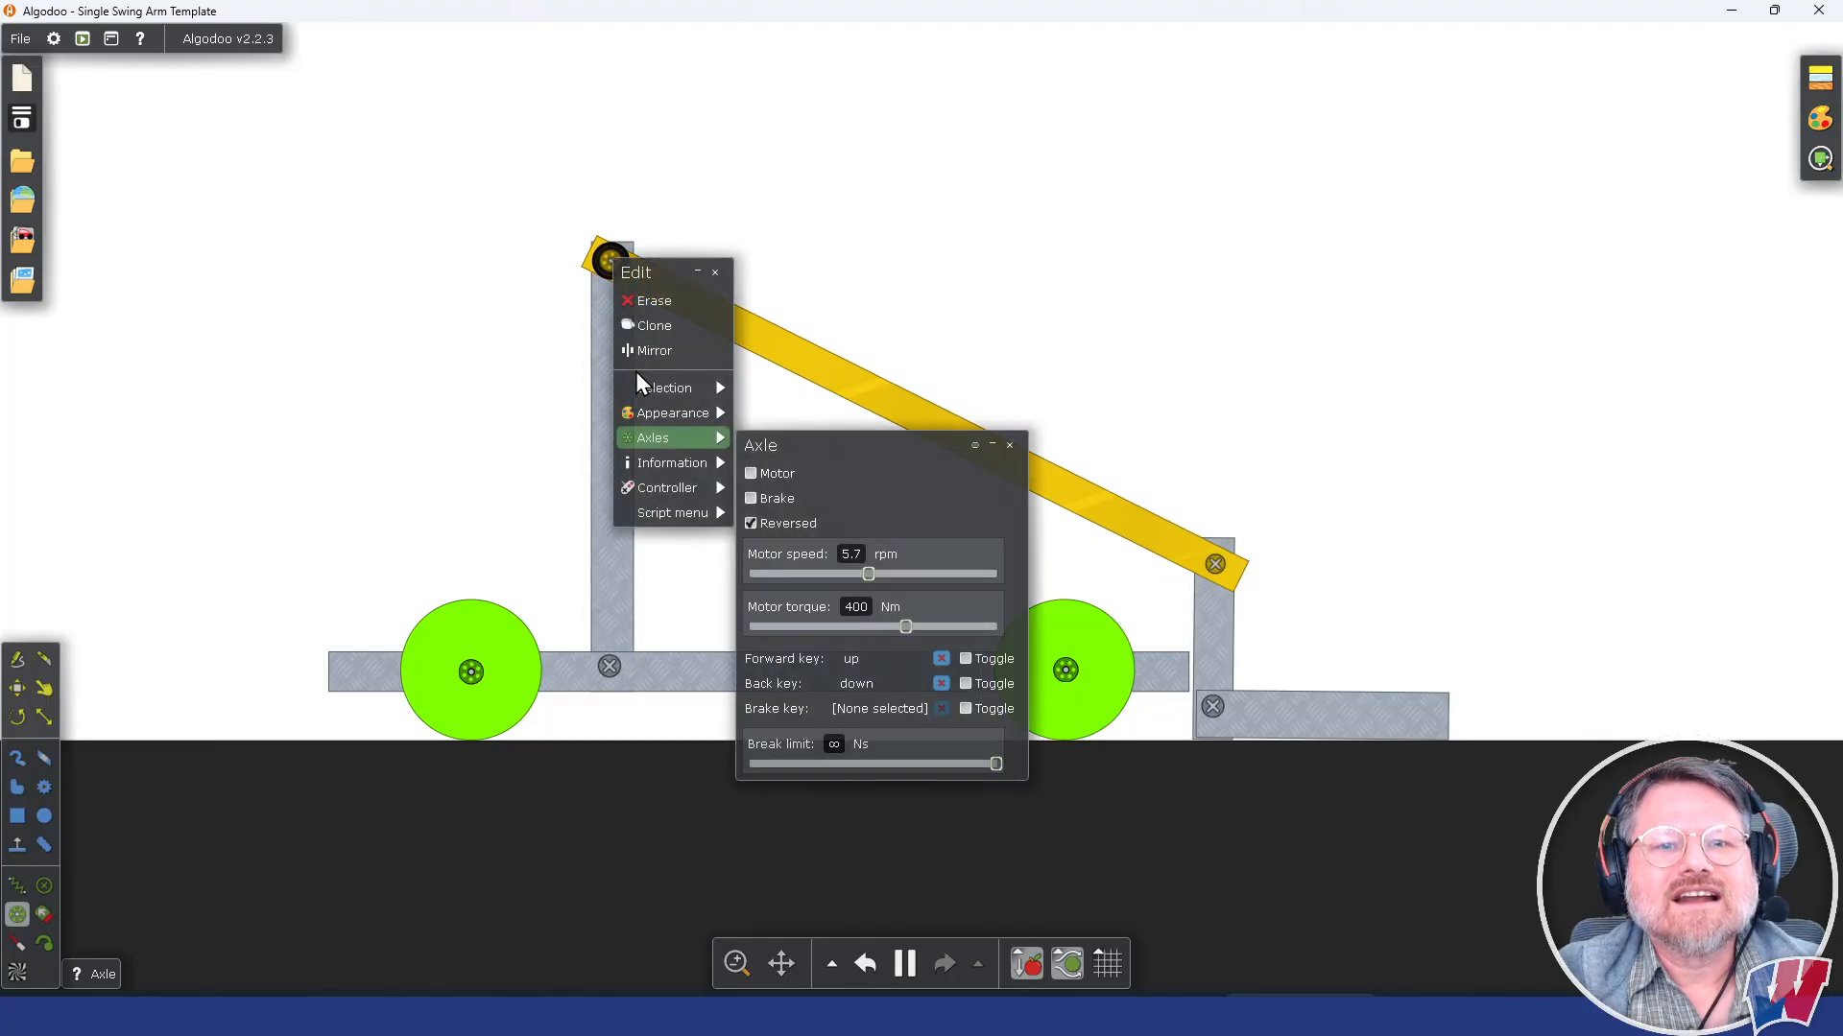
left_click(857, 249)
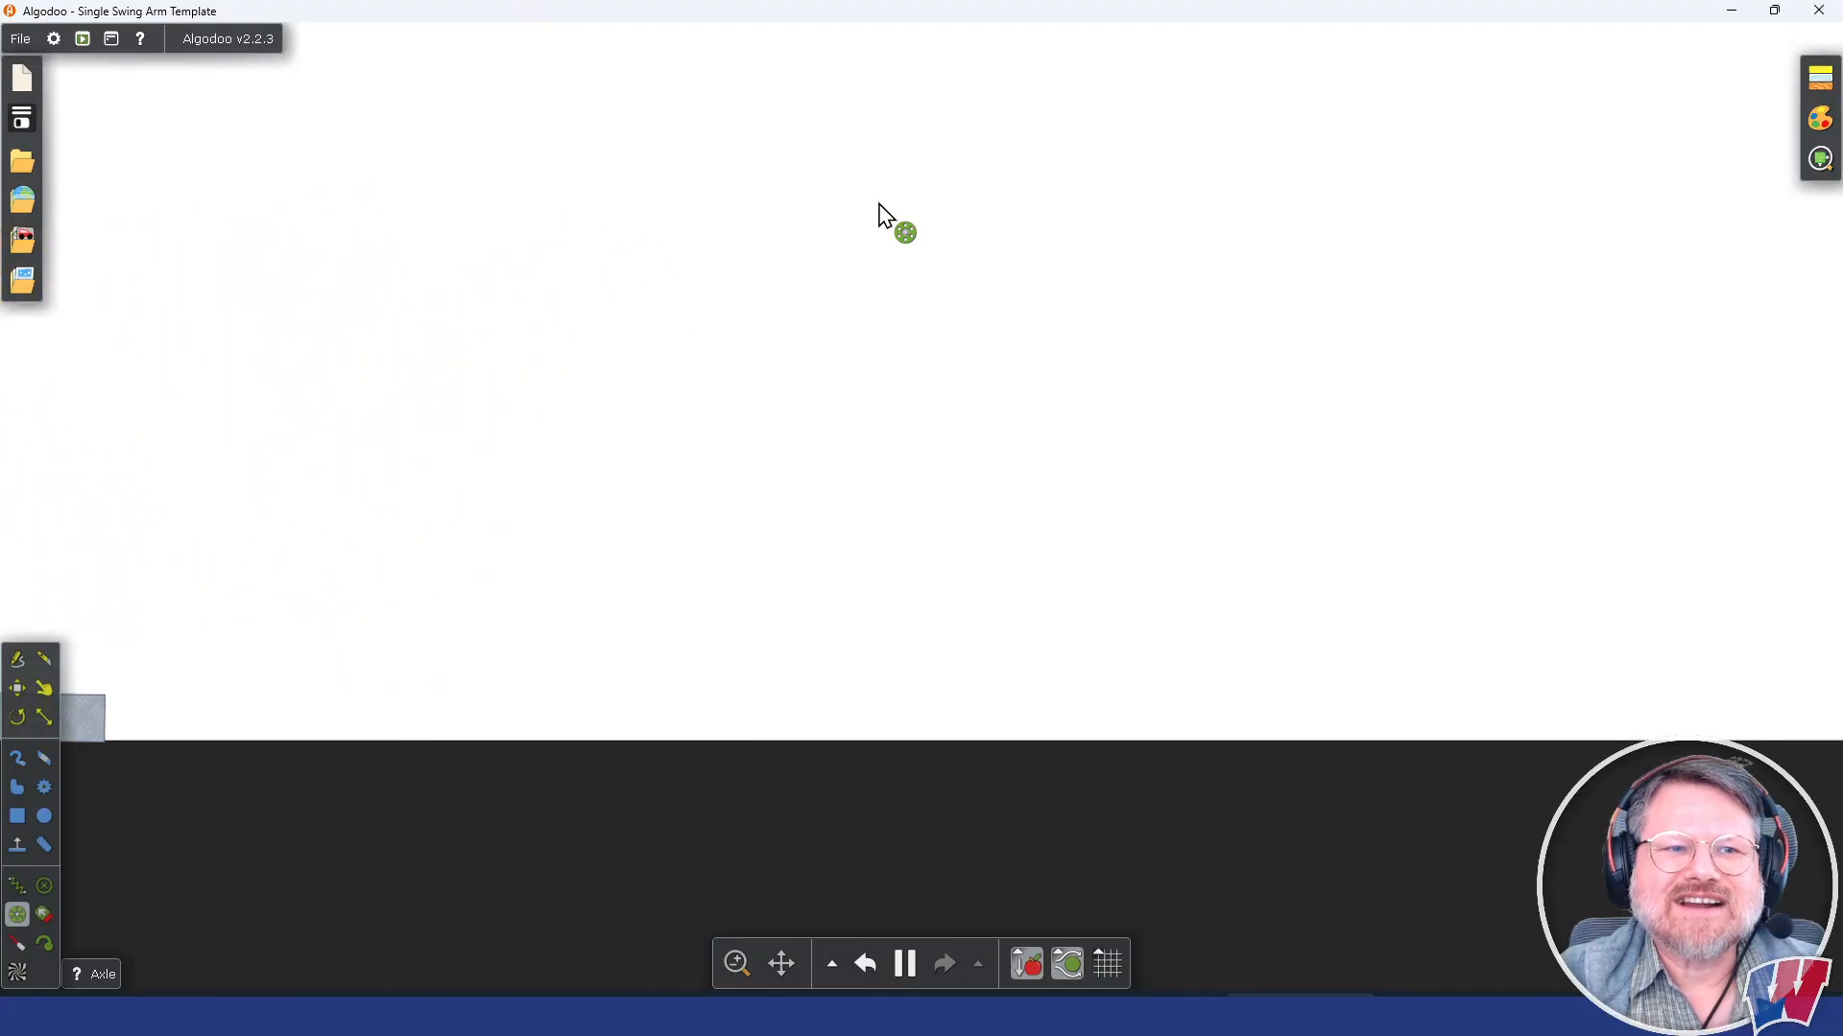
left_click(904, 963)
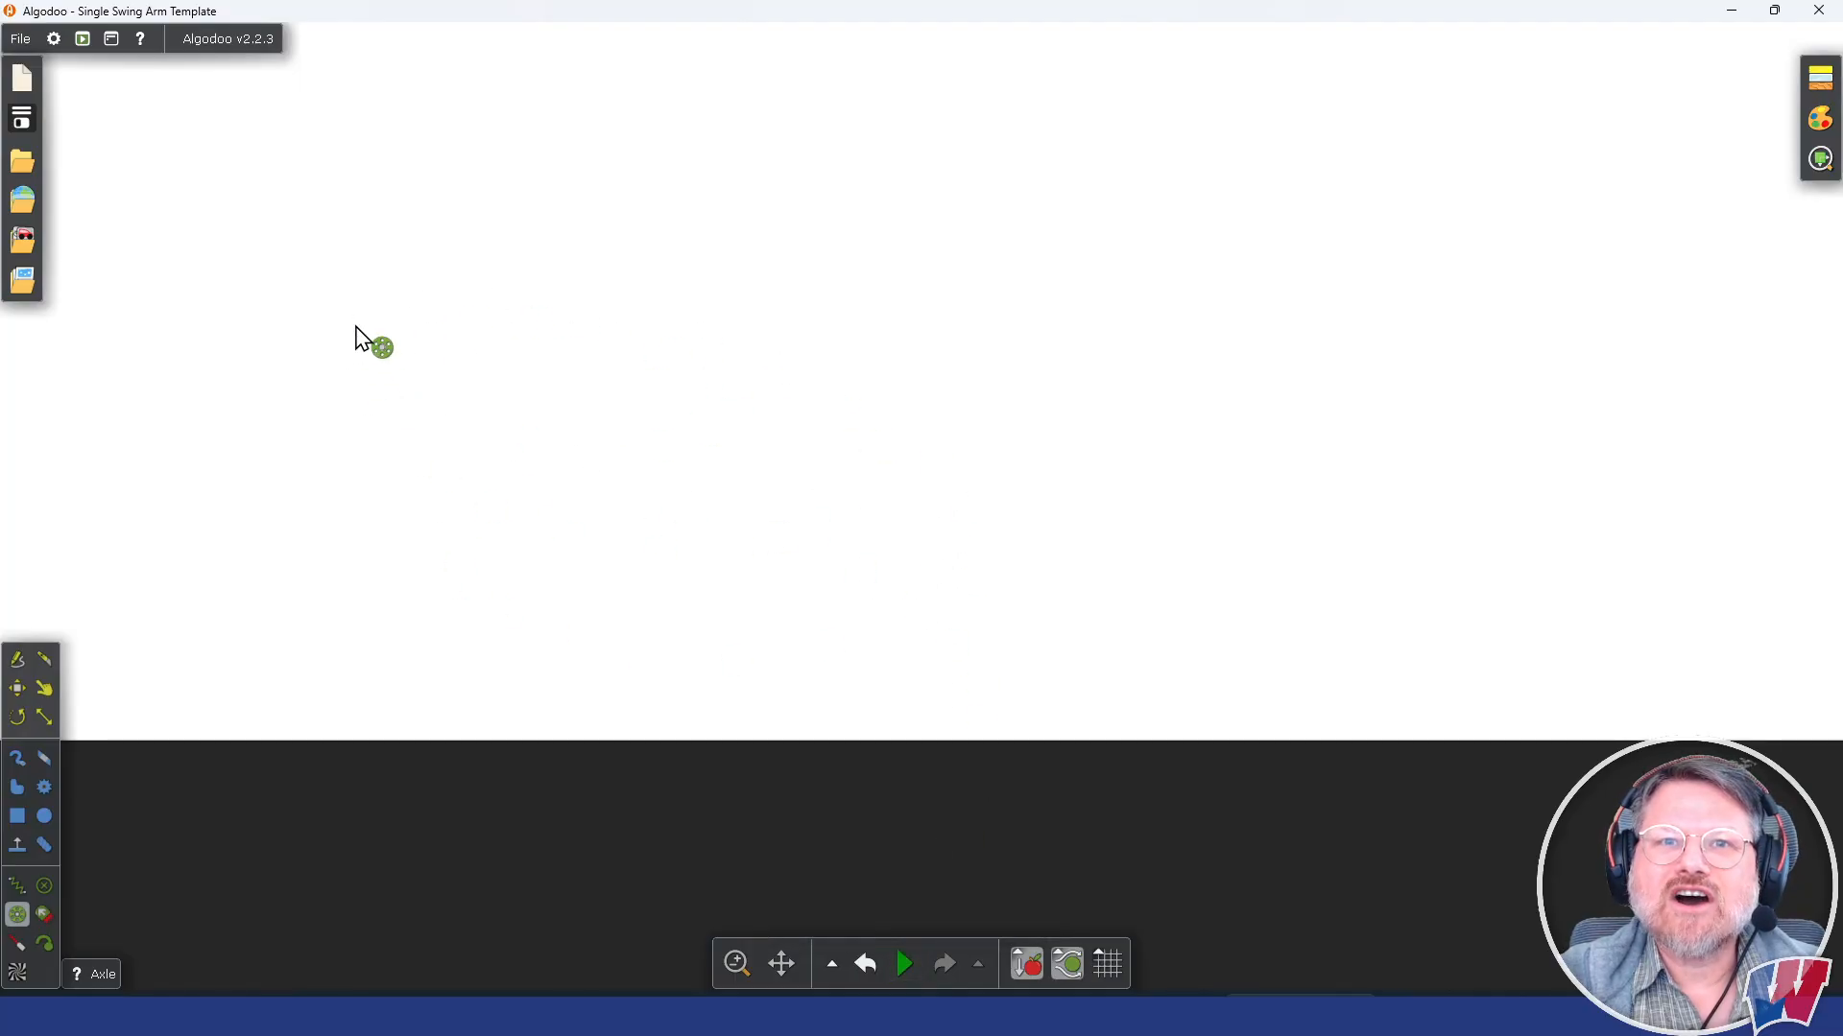
left_click(867, 963)
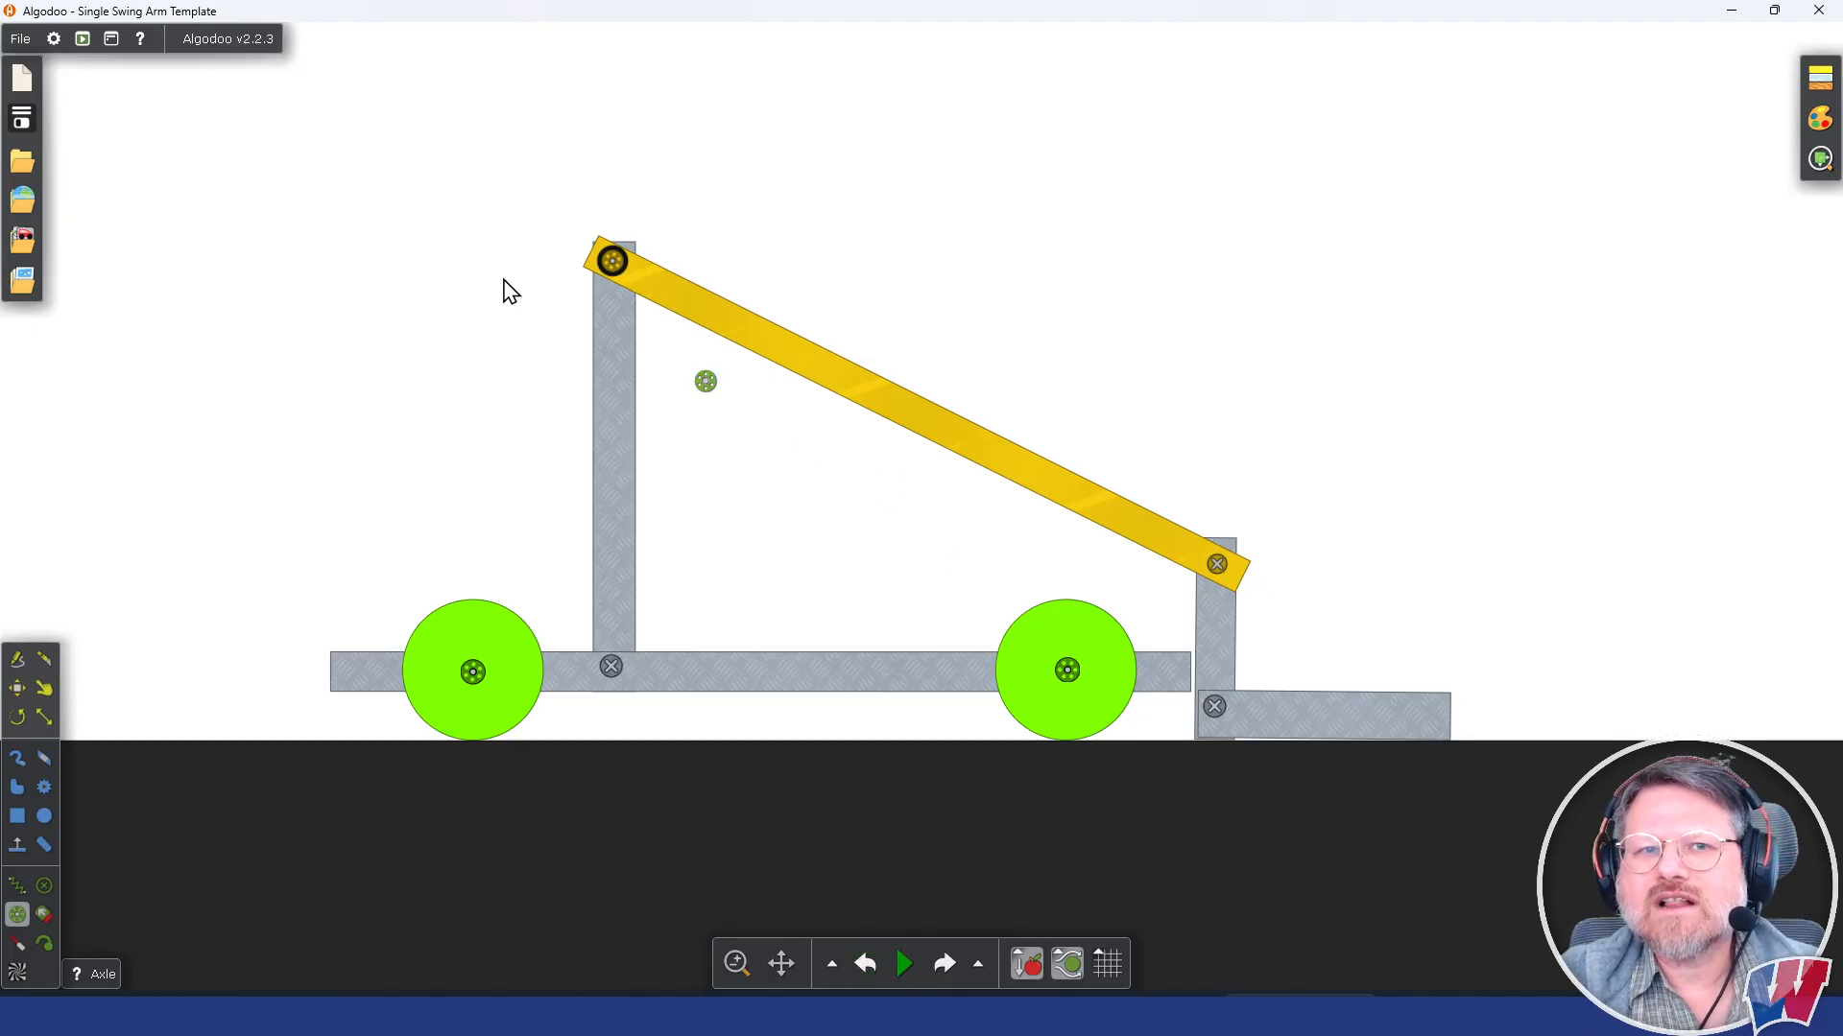
Step: Set the arm axle's motor speed to 3.8 rpm and its motor torque to 270 Nm
right_click(612, 263)
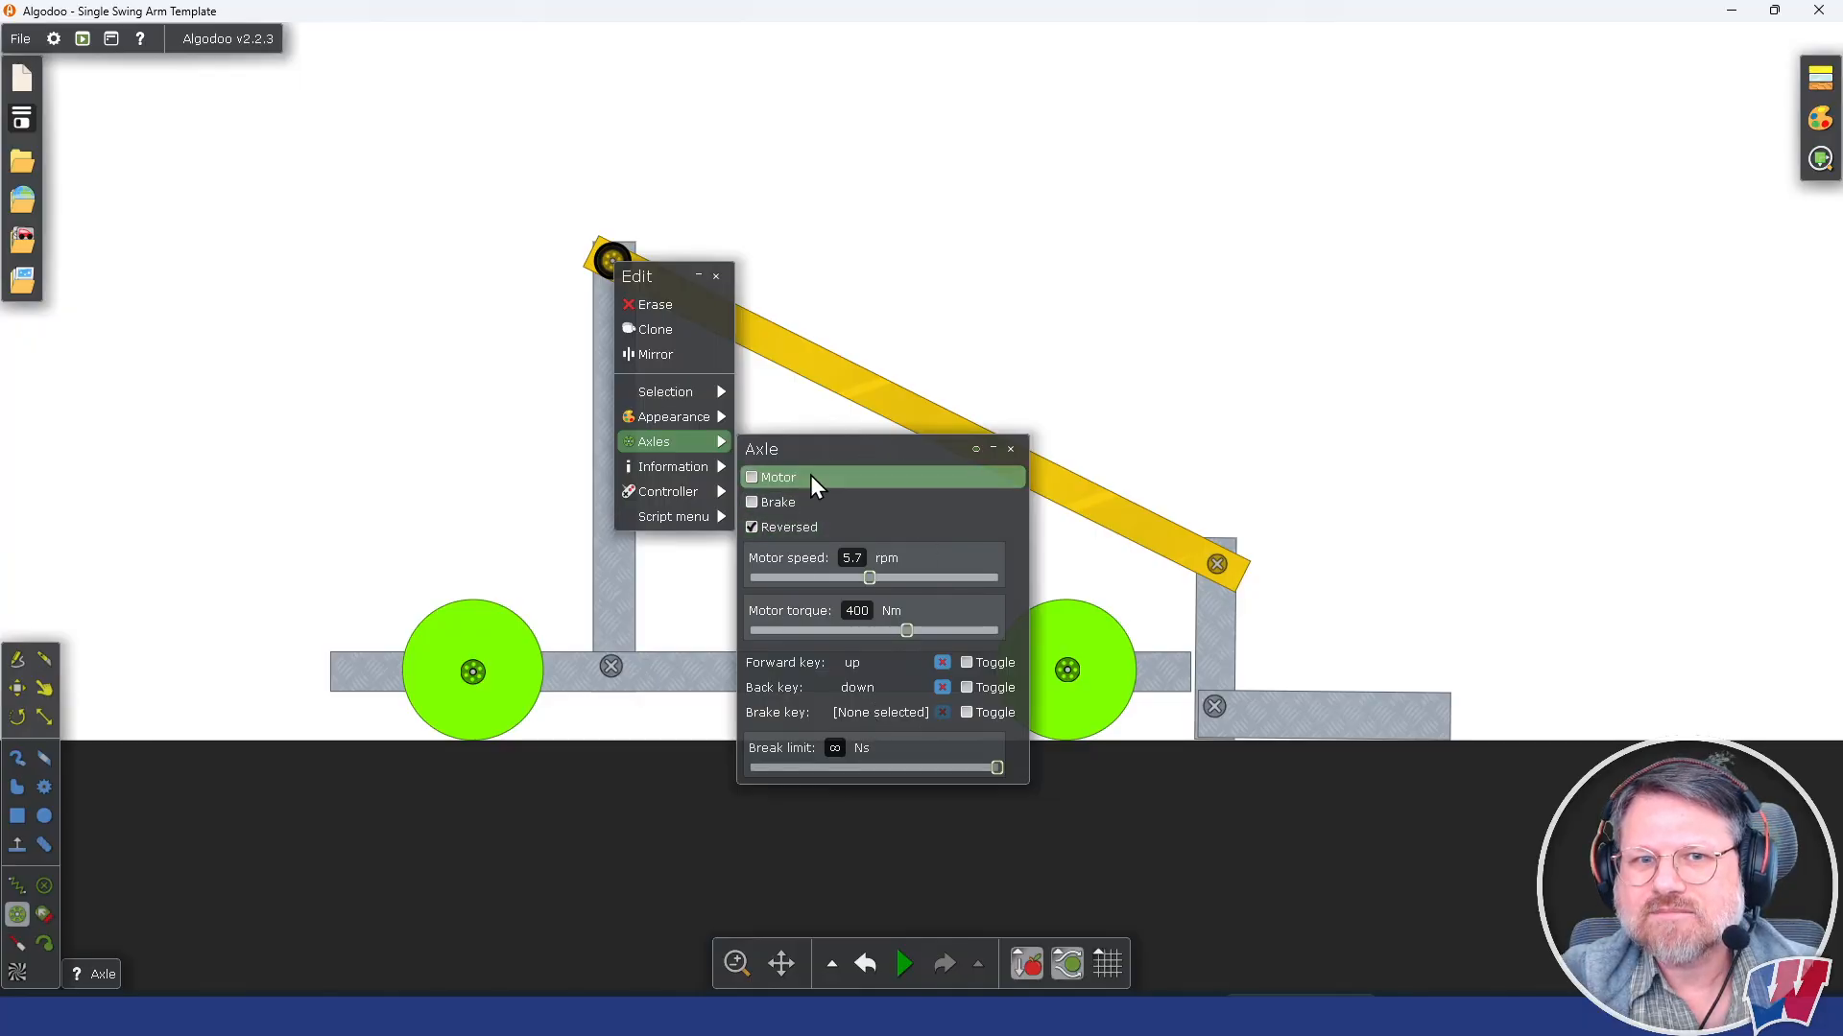
left_click(1167, 246)
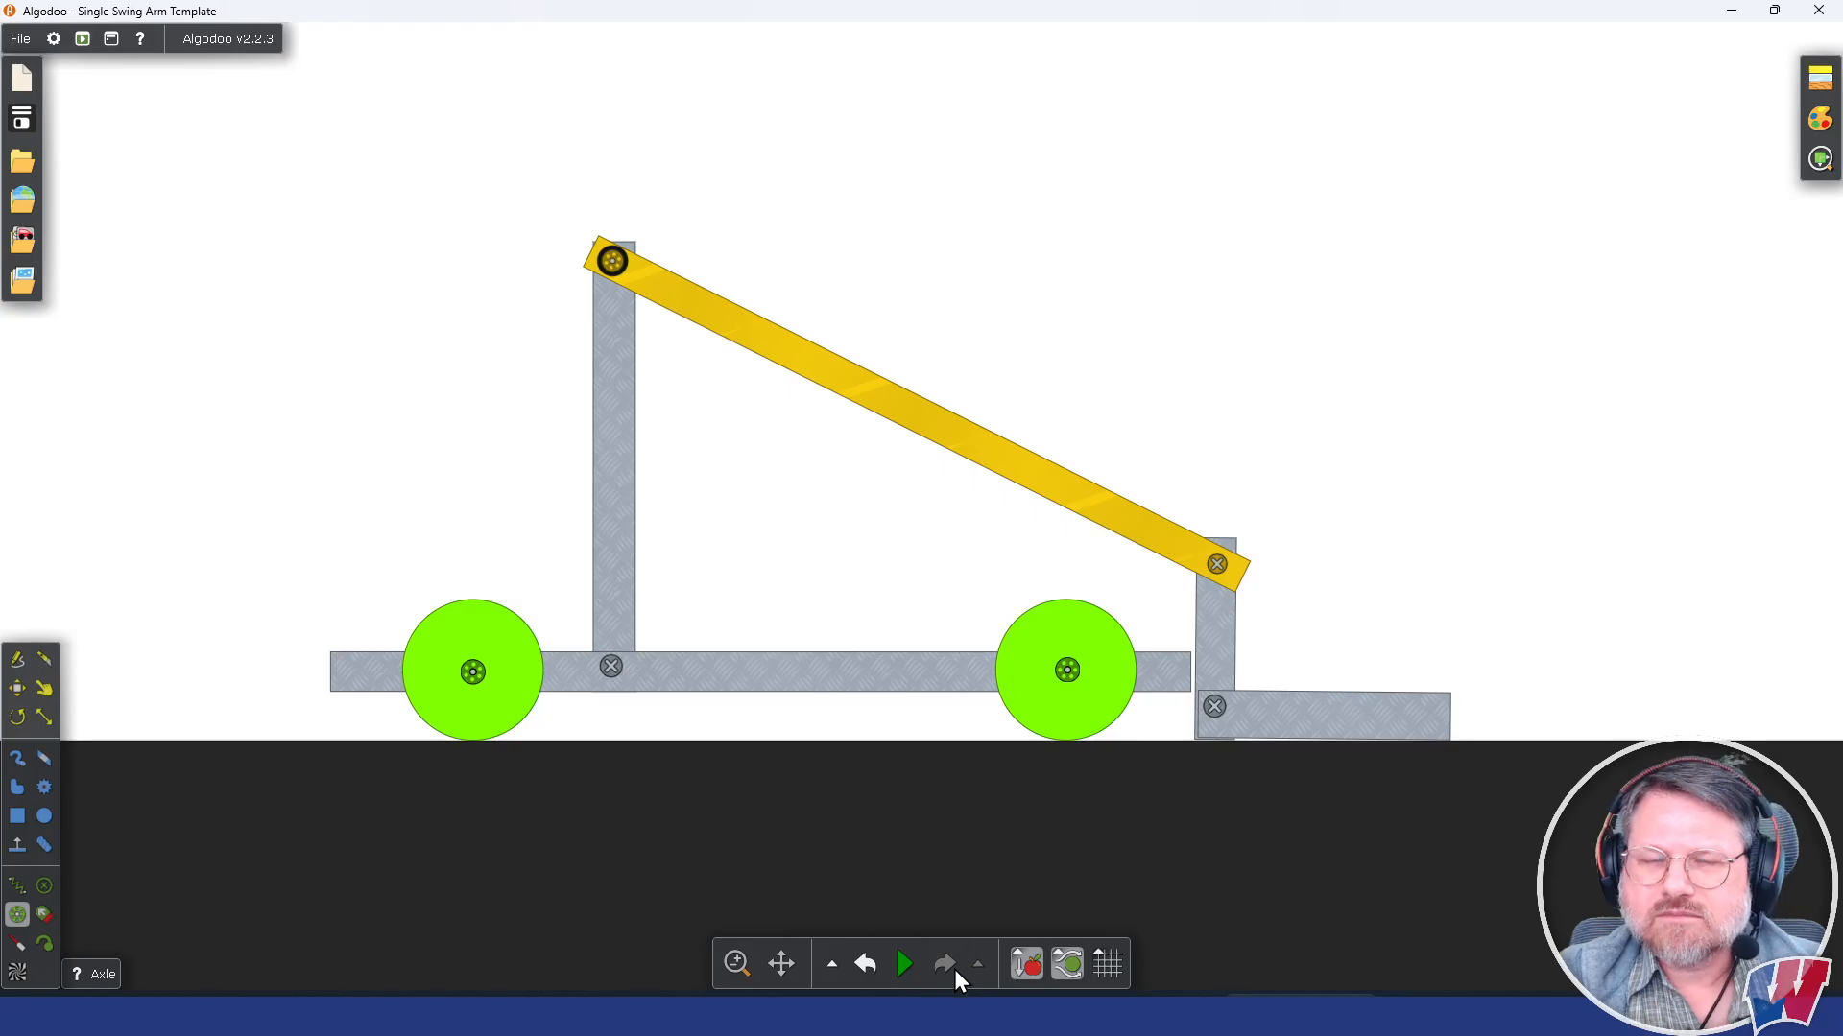
mouse_move(912, 965)
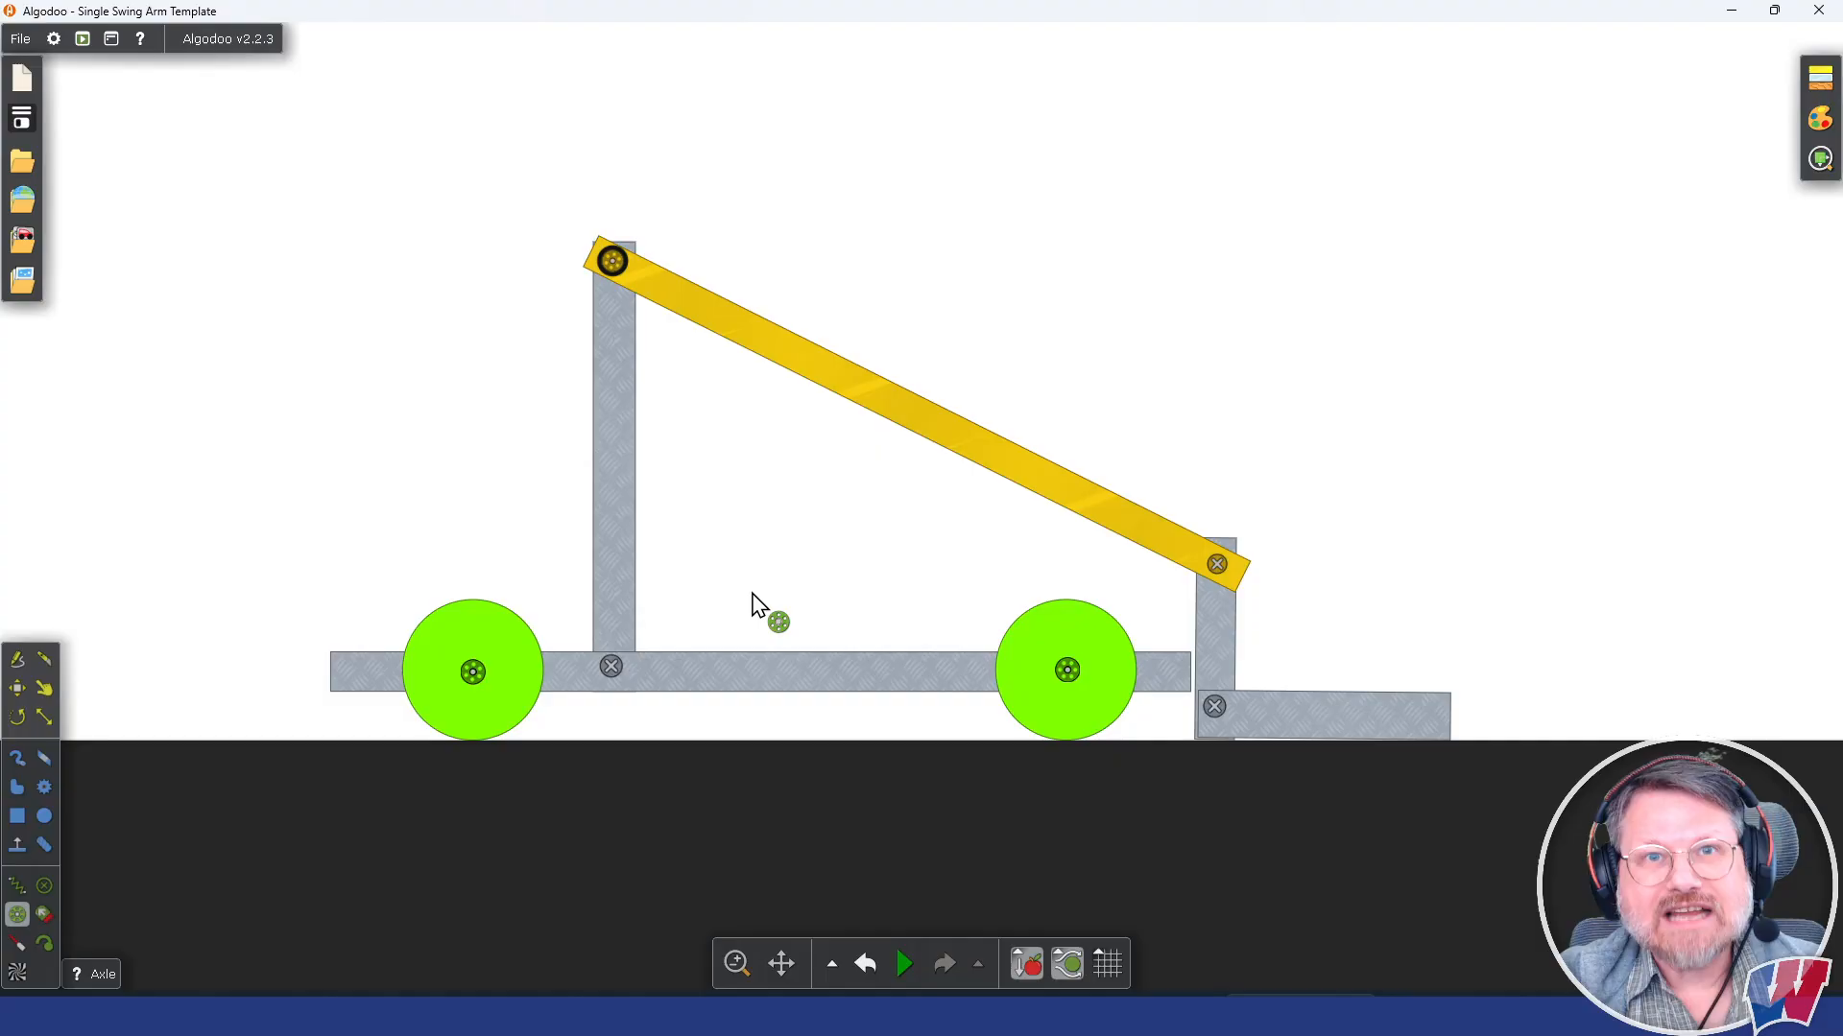
left_click_drag(829, 560, 881, 553)
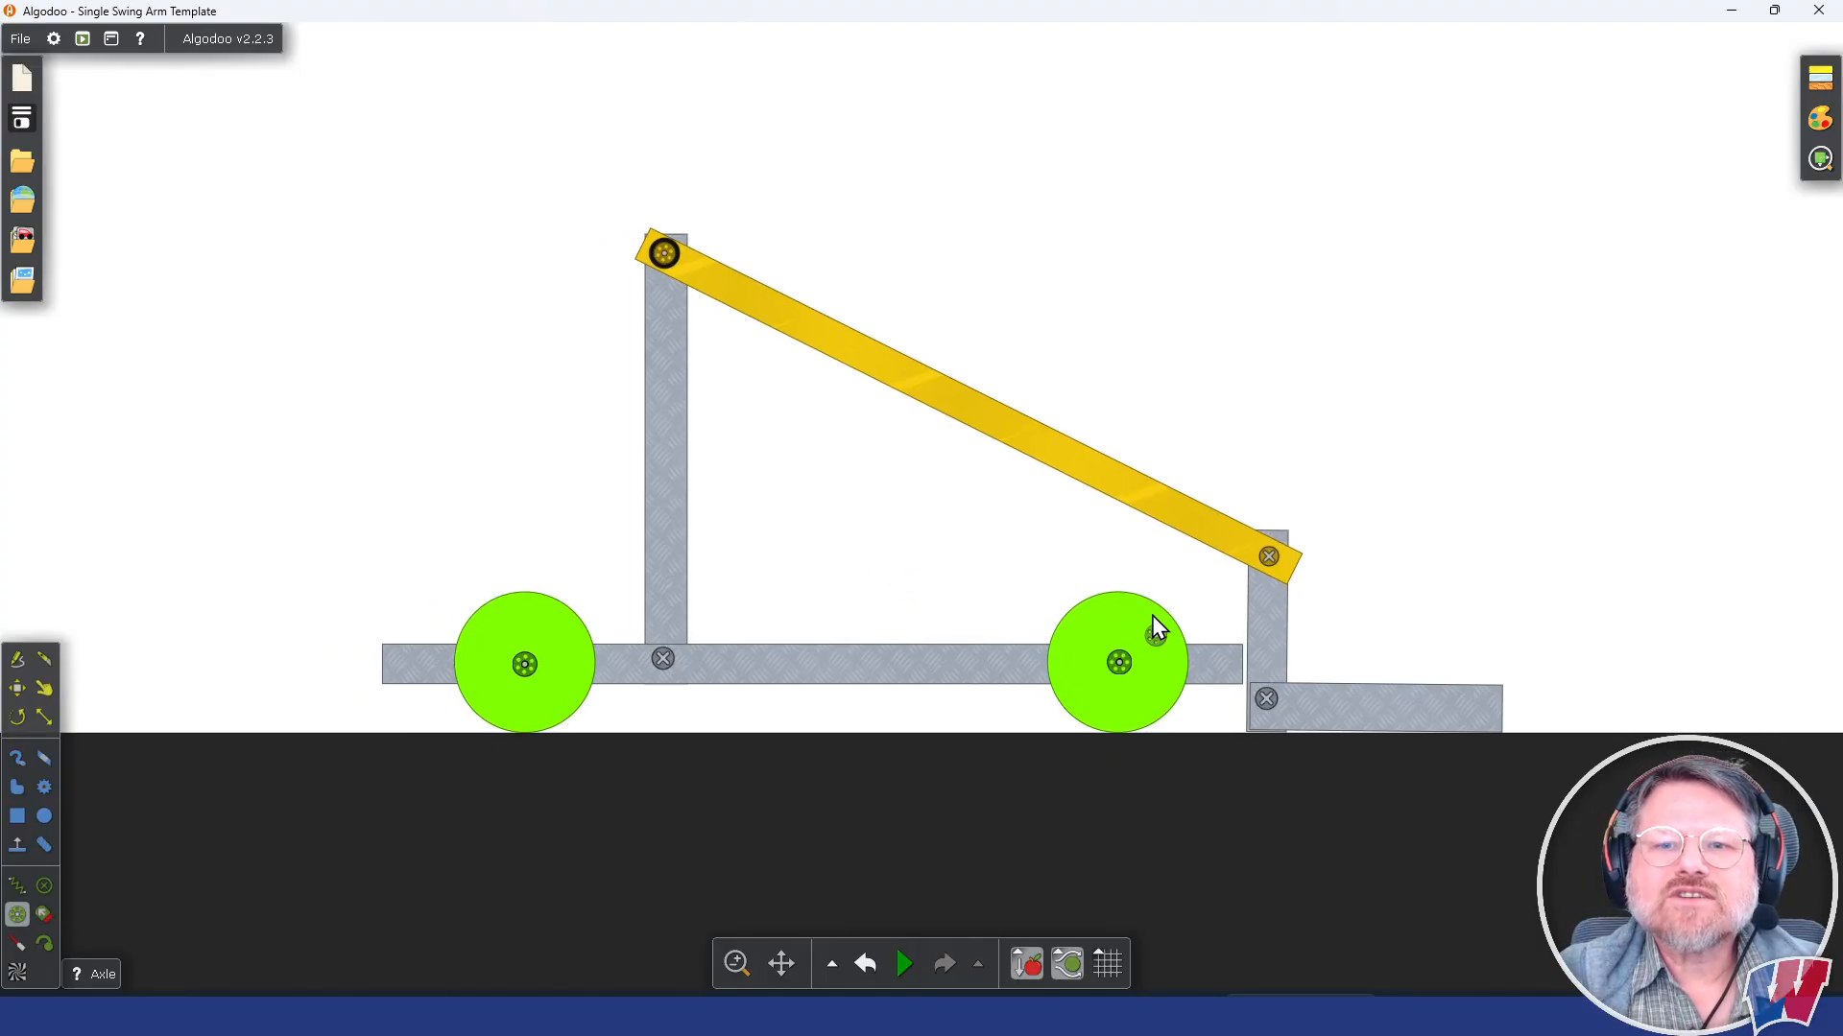
left_click(1117, 658)
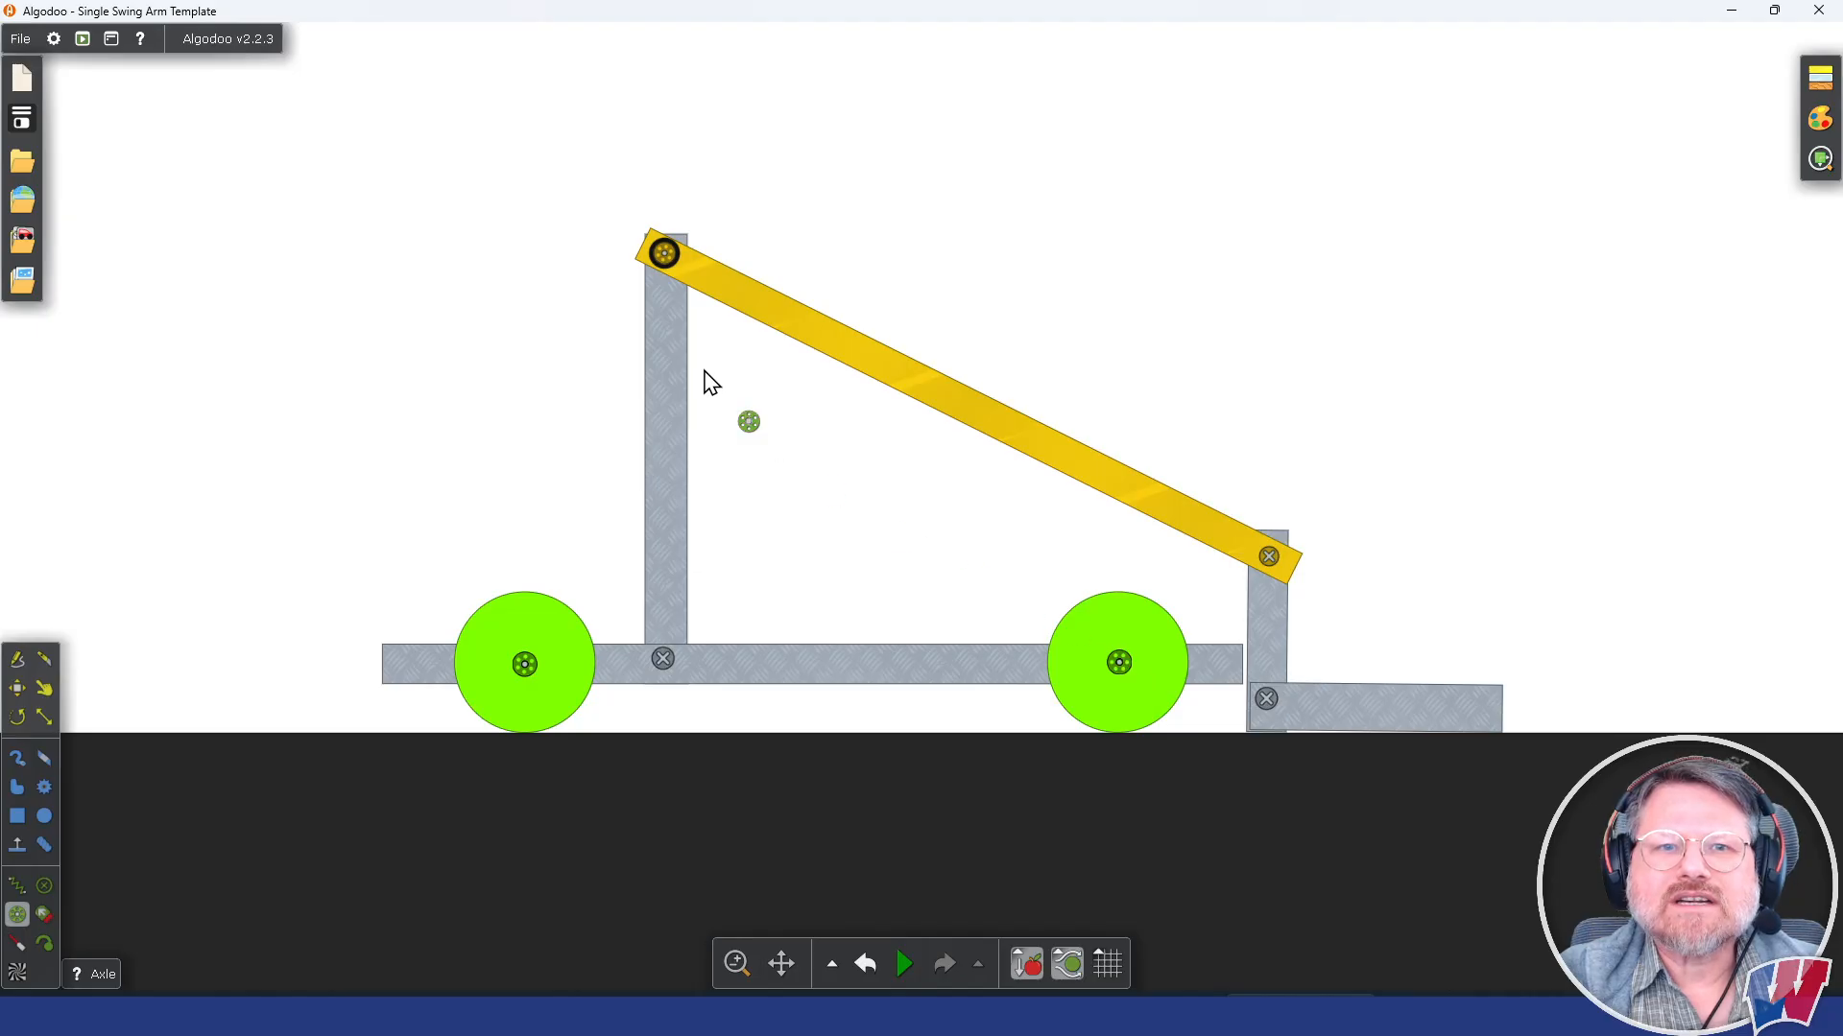
right_click(671, 255)
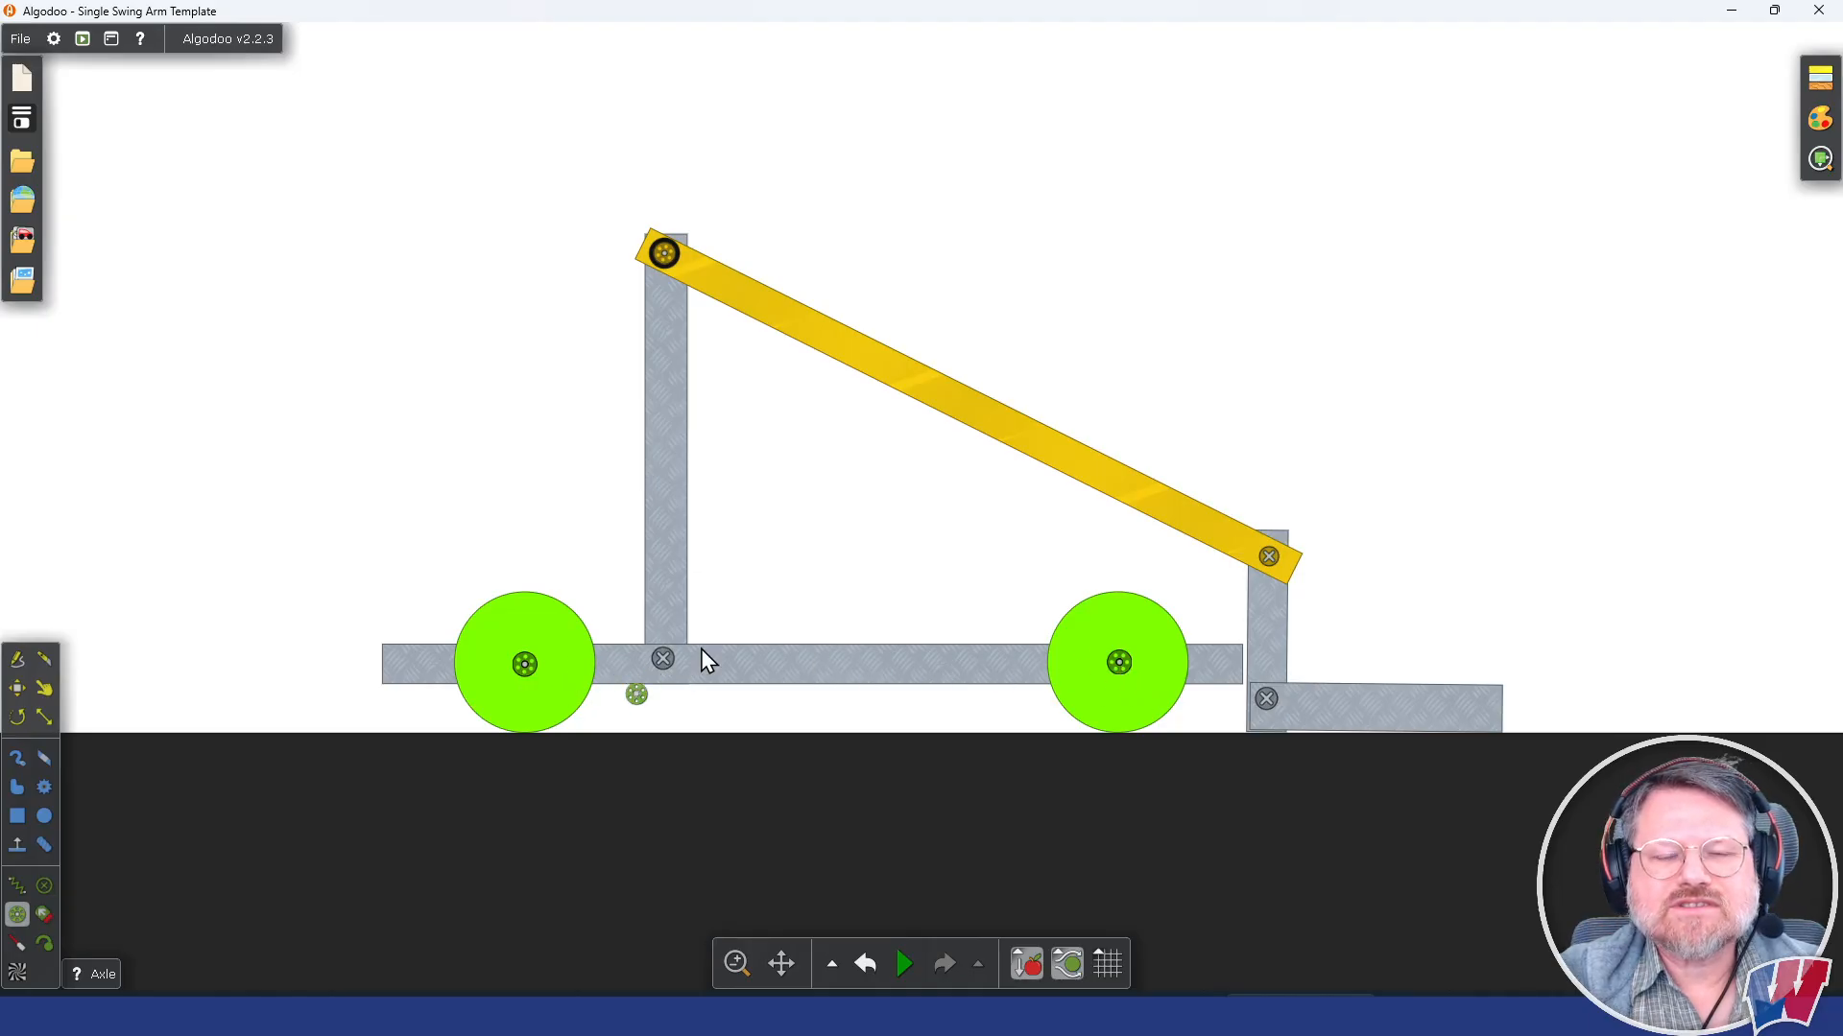
Step: Configure the front wheel's axle with forward key right, back key left, motor speed 37 rpm and motor torque 200 Nm
right_click(1123, 665)
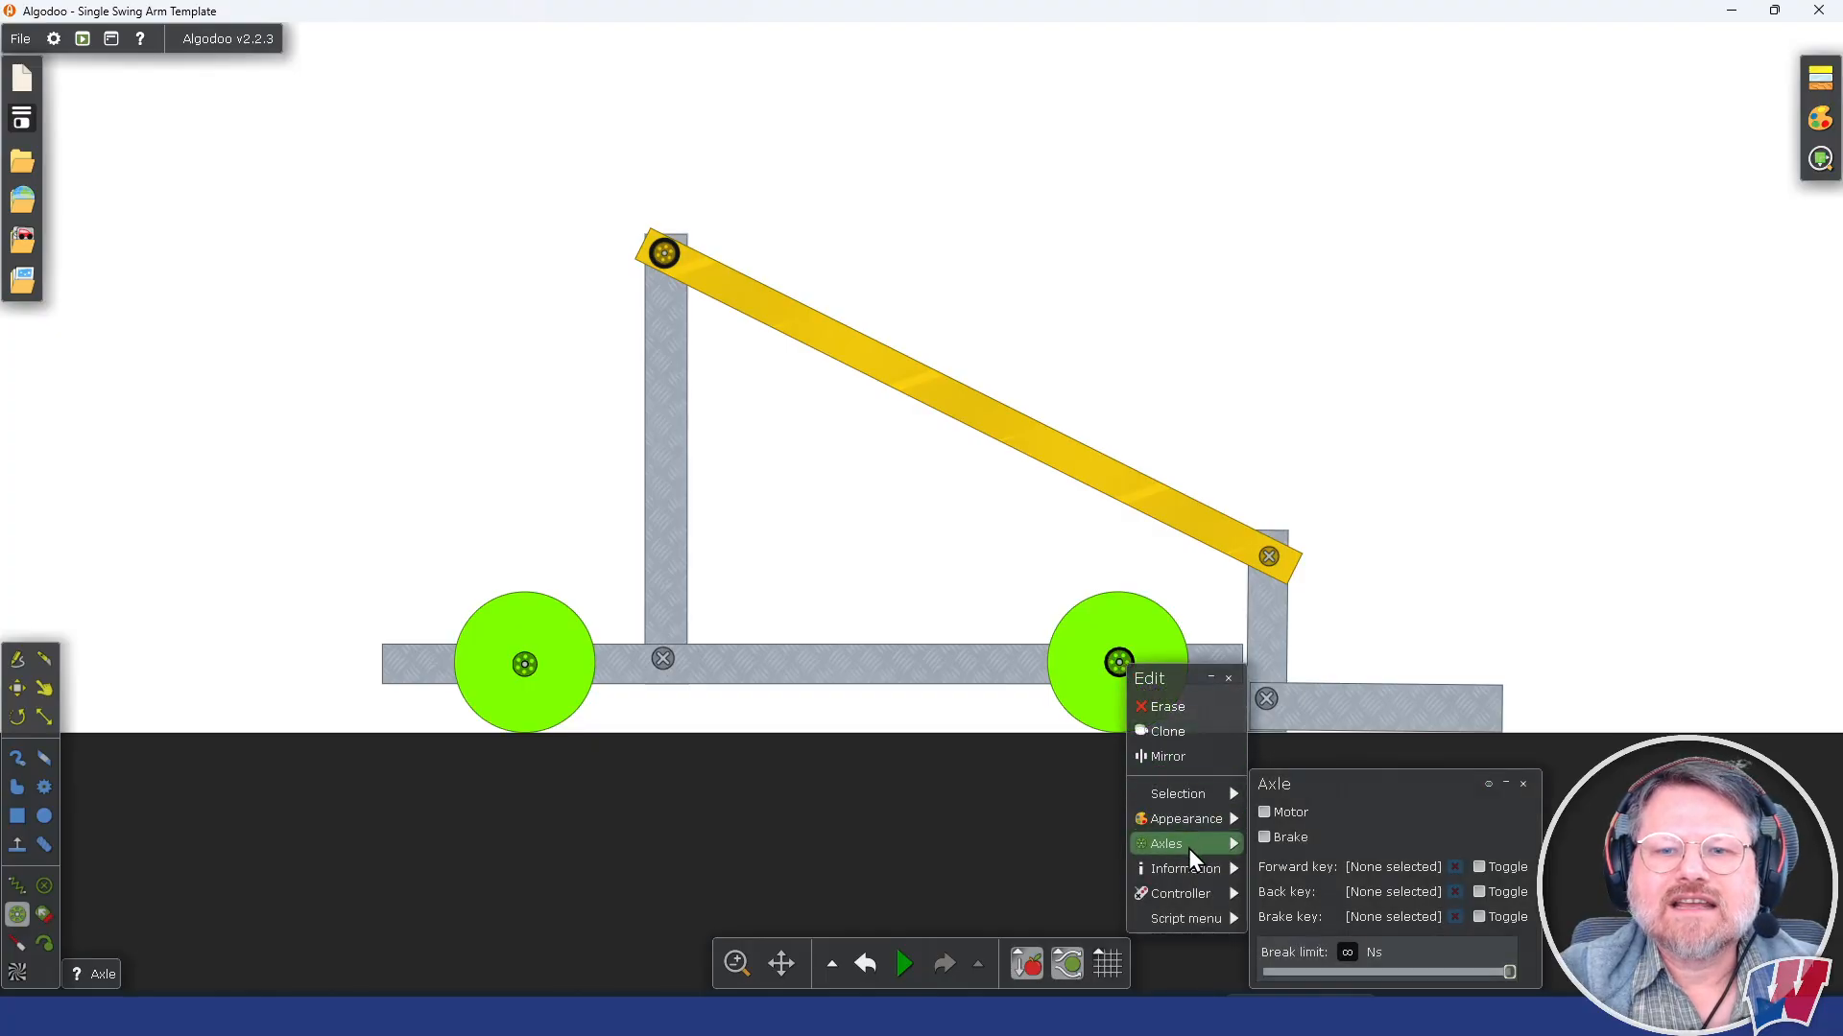
left_click(1401, 869)
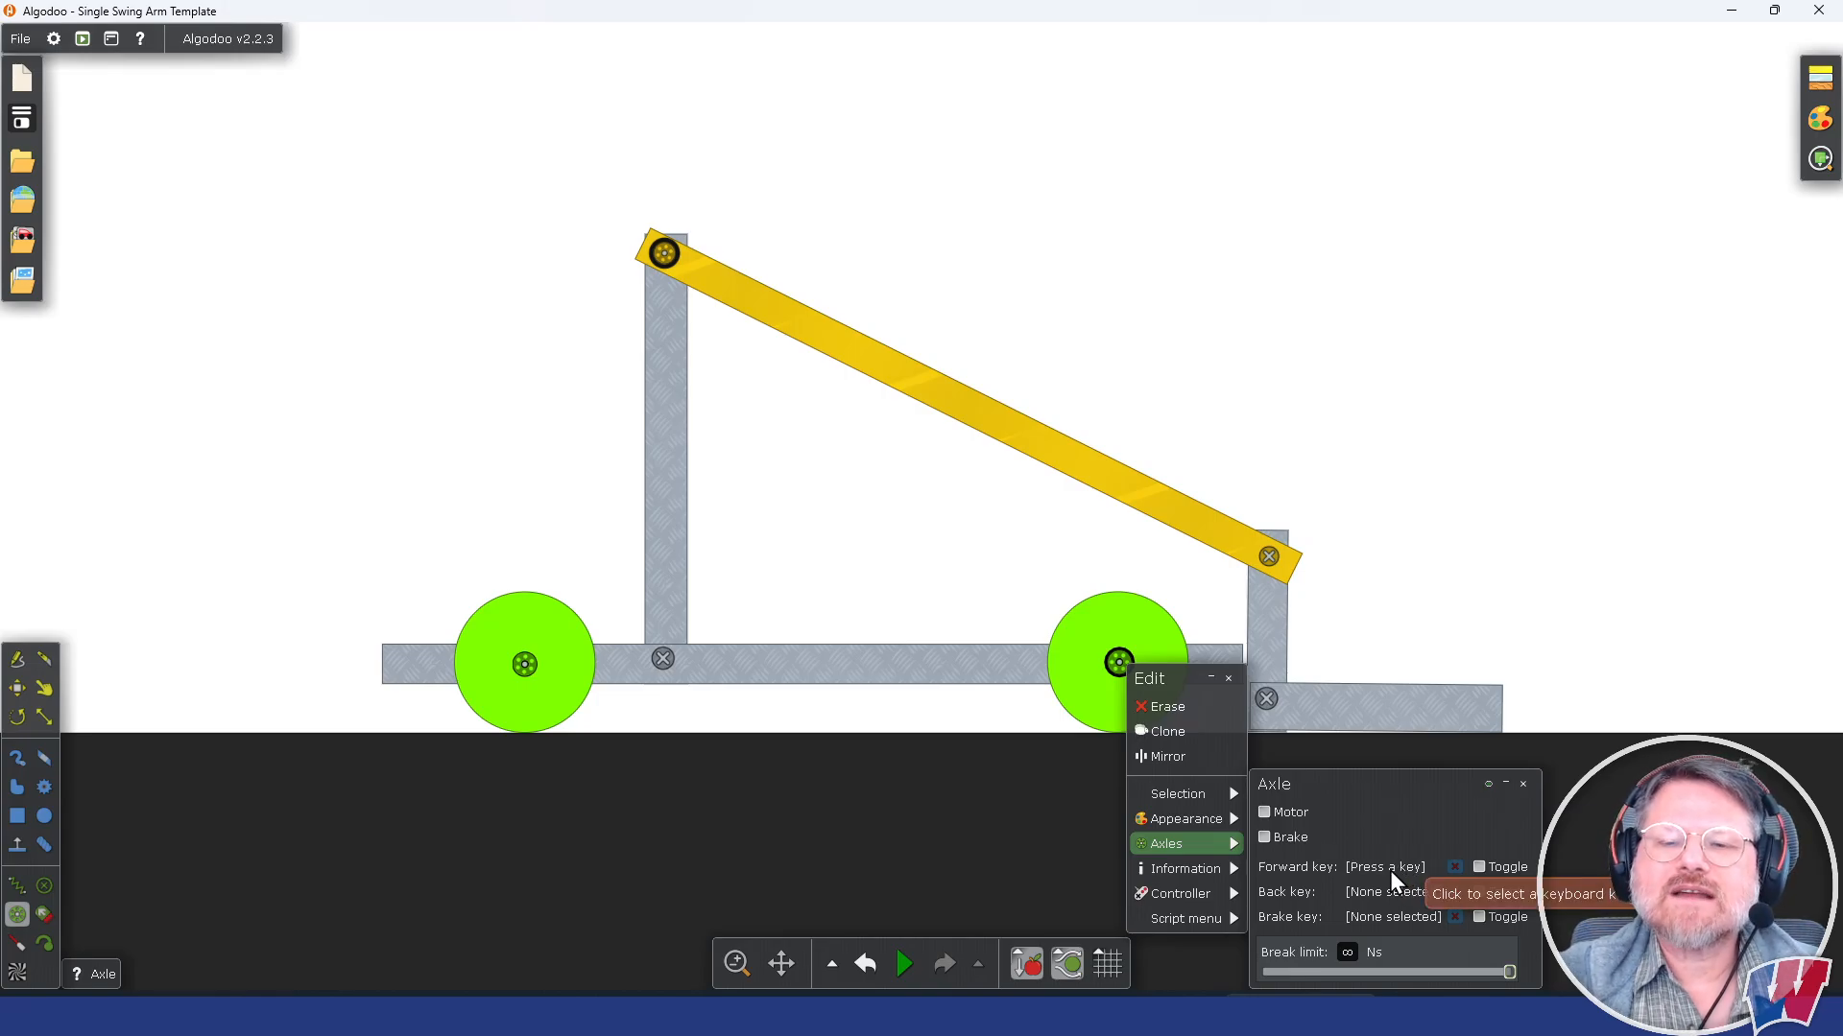
key("Right")
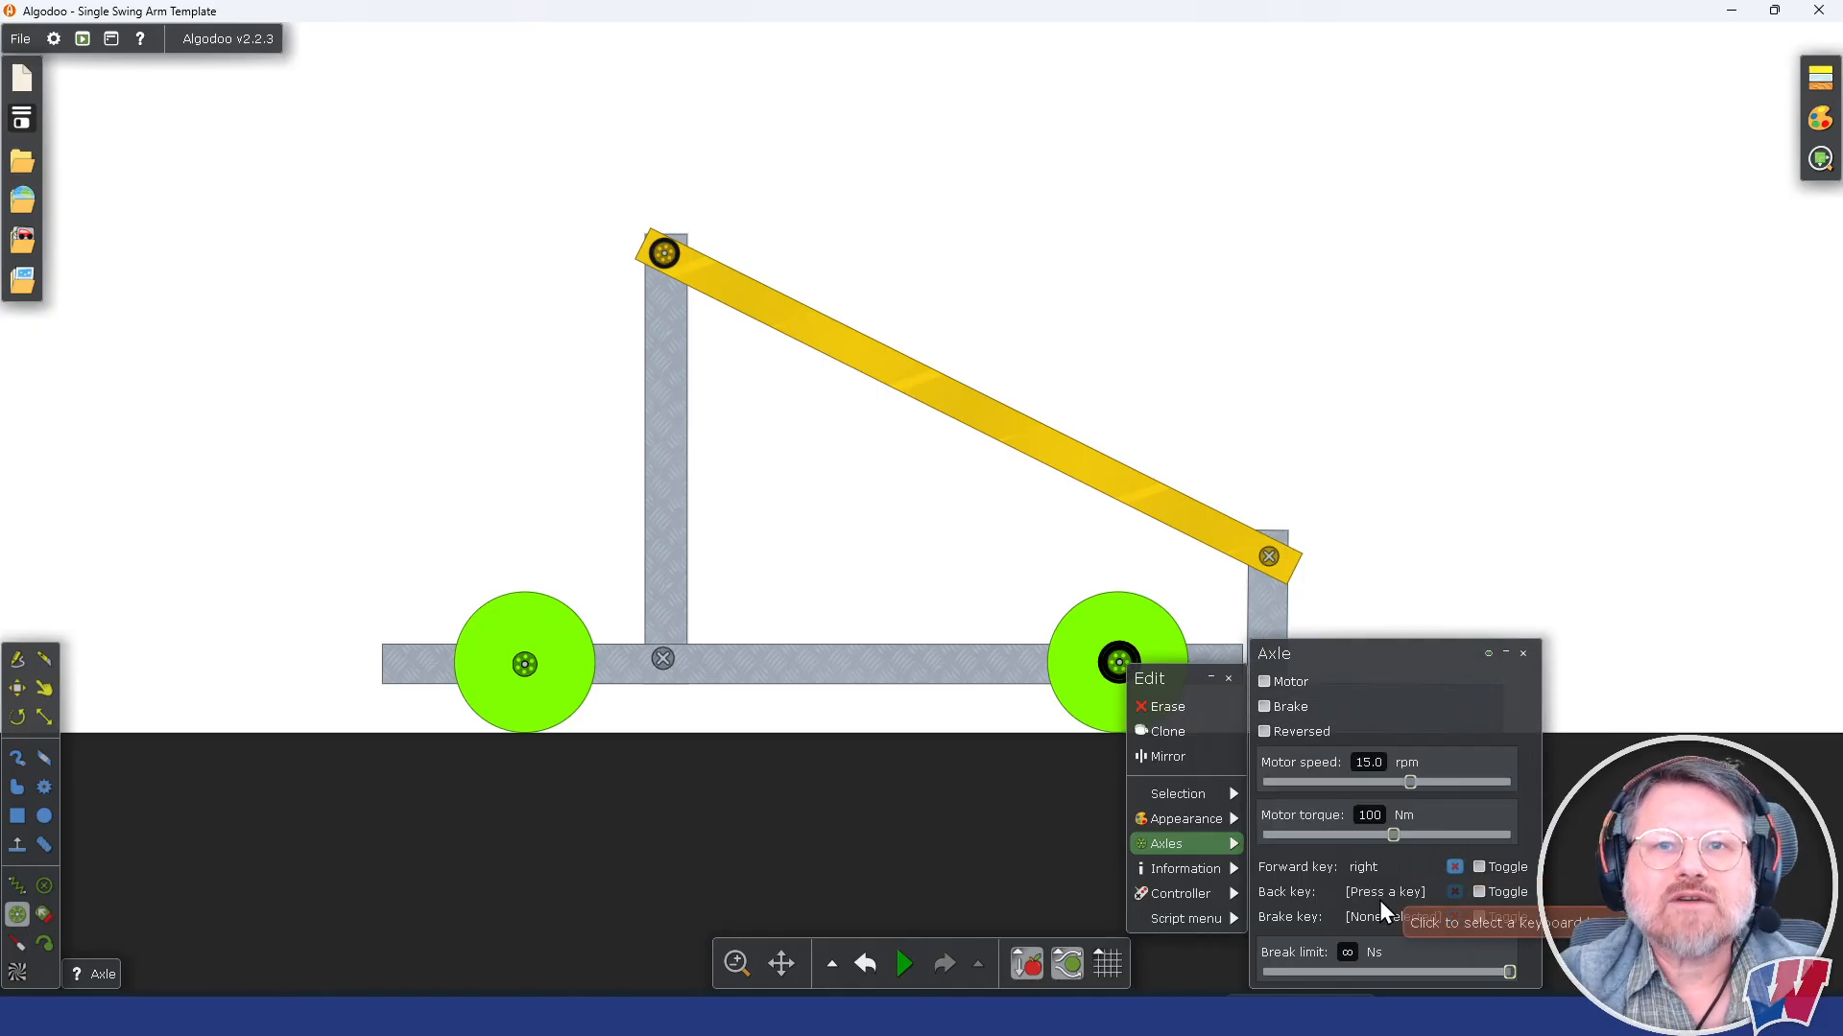
key("Left")
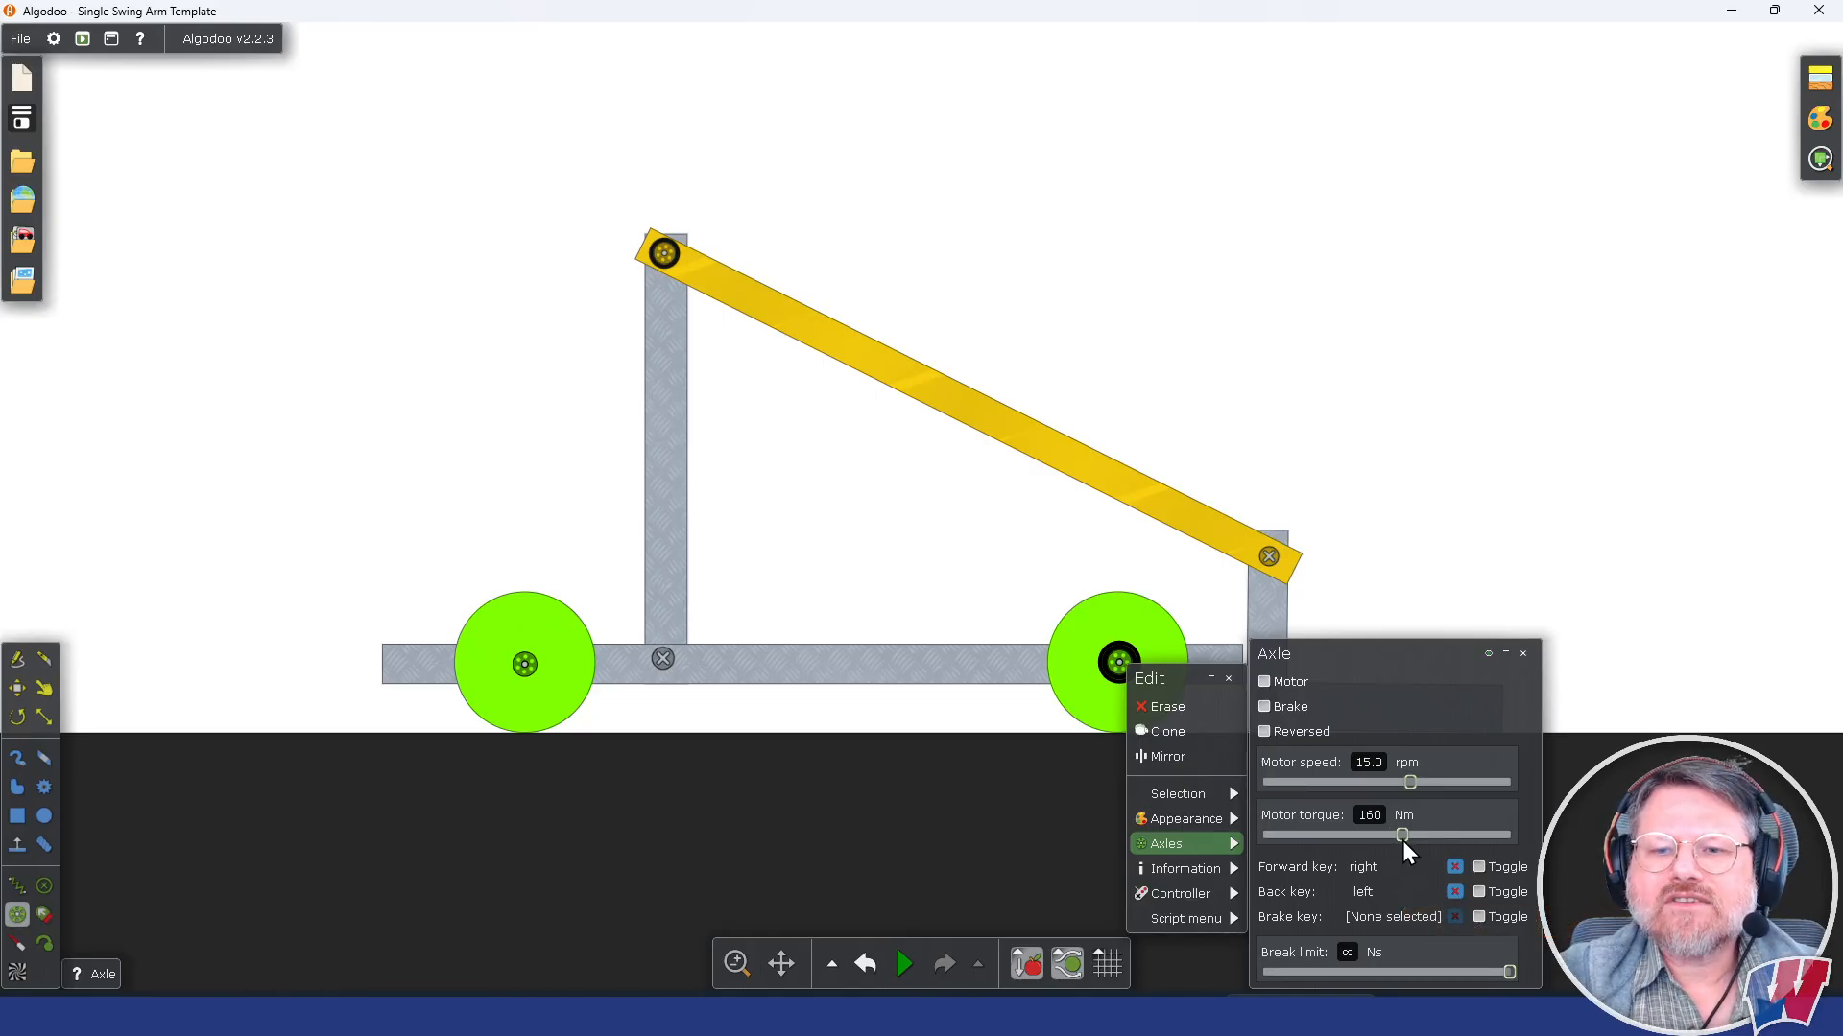
left_click_drag(1405, 843, 1407, 842)
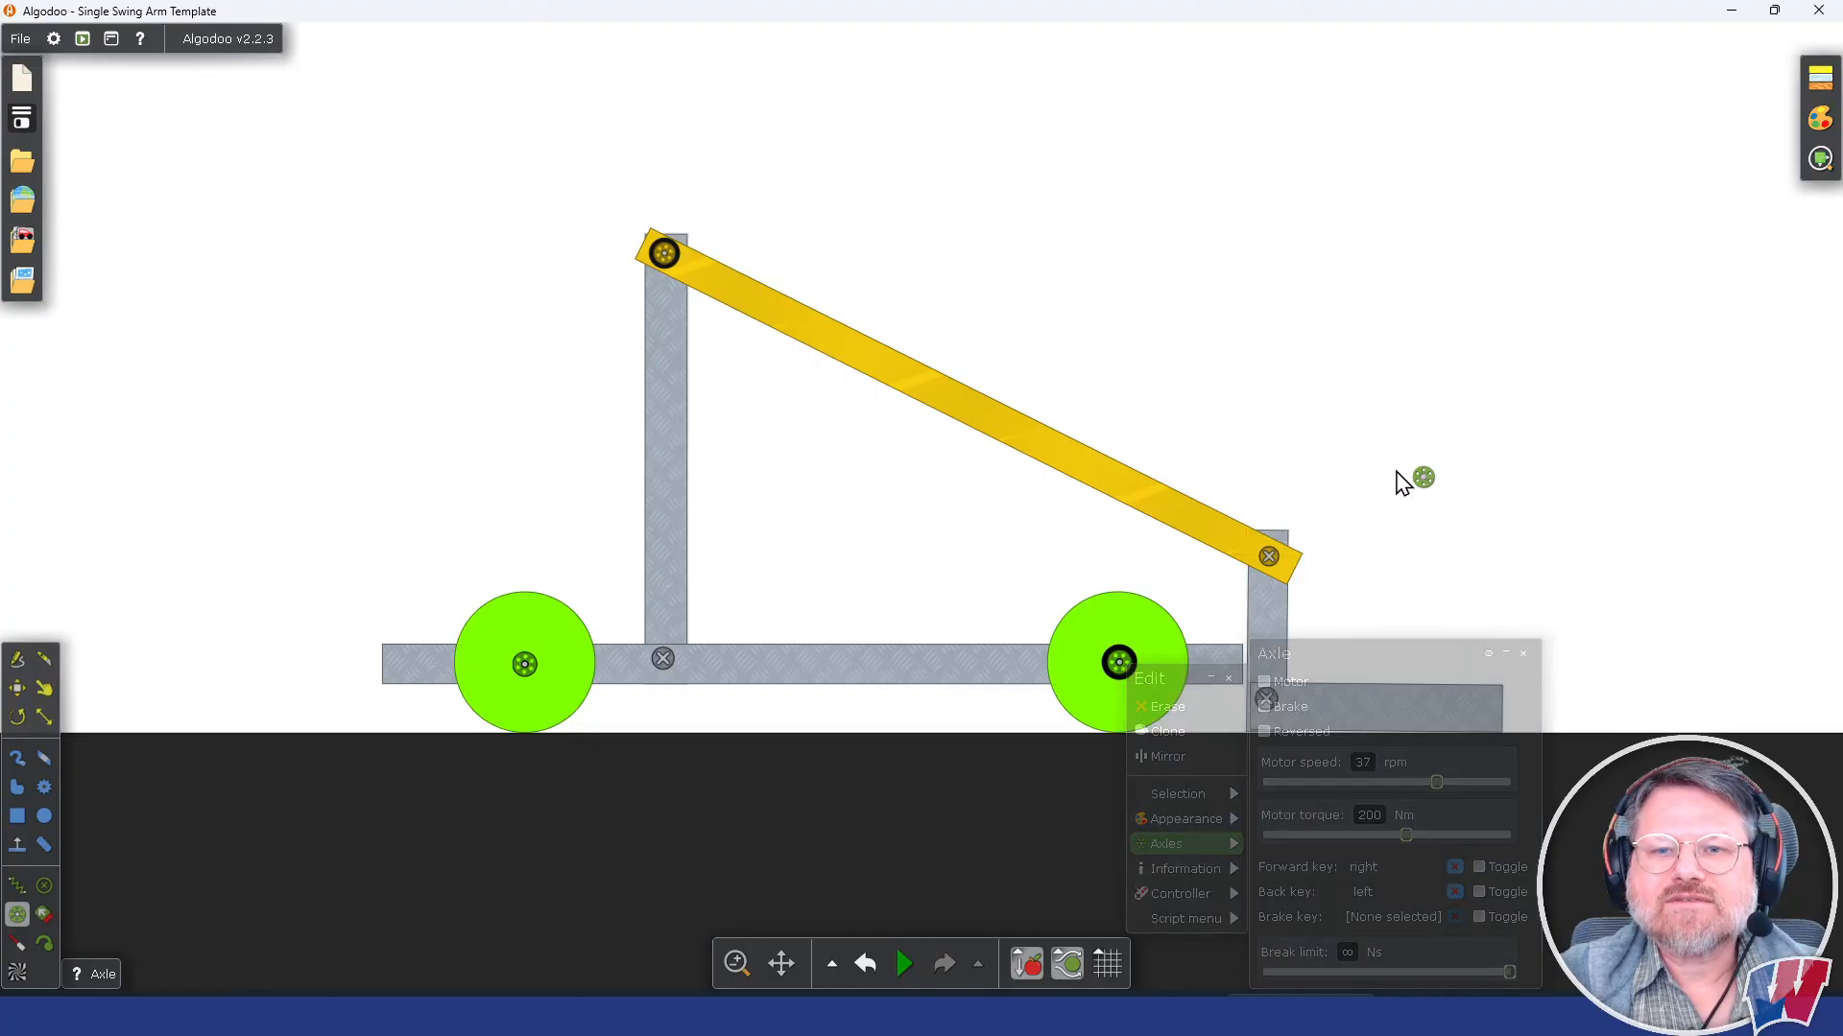
Step: Run the simulation and enable the brake on the arm's axle at the tower top
left_click(902, 964)
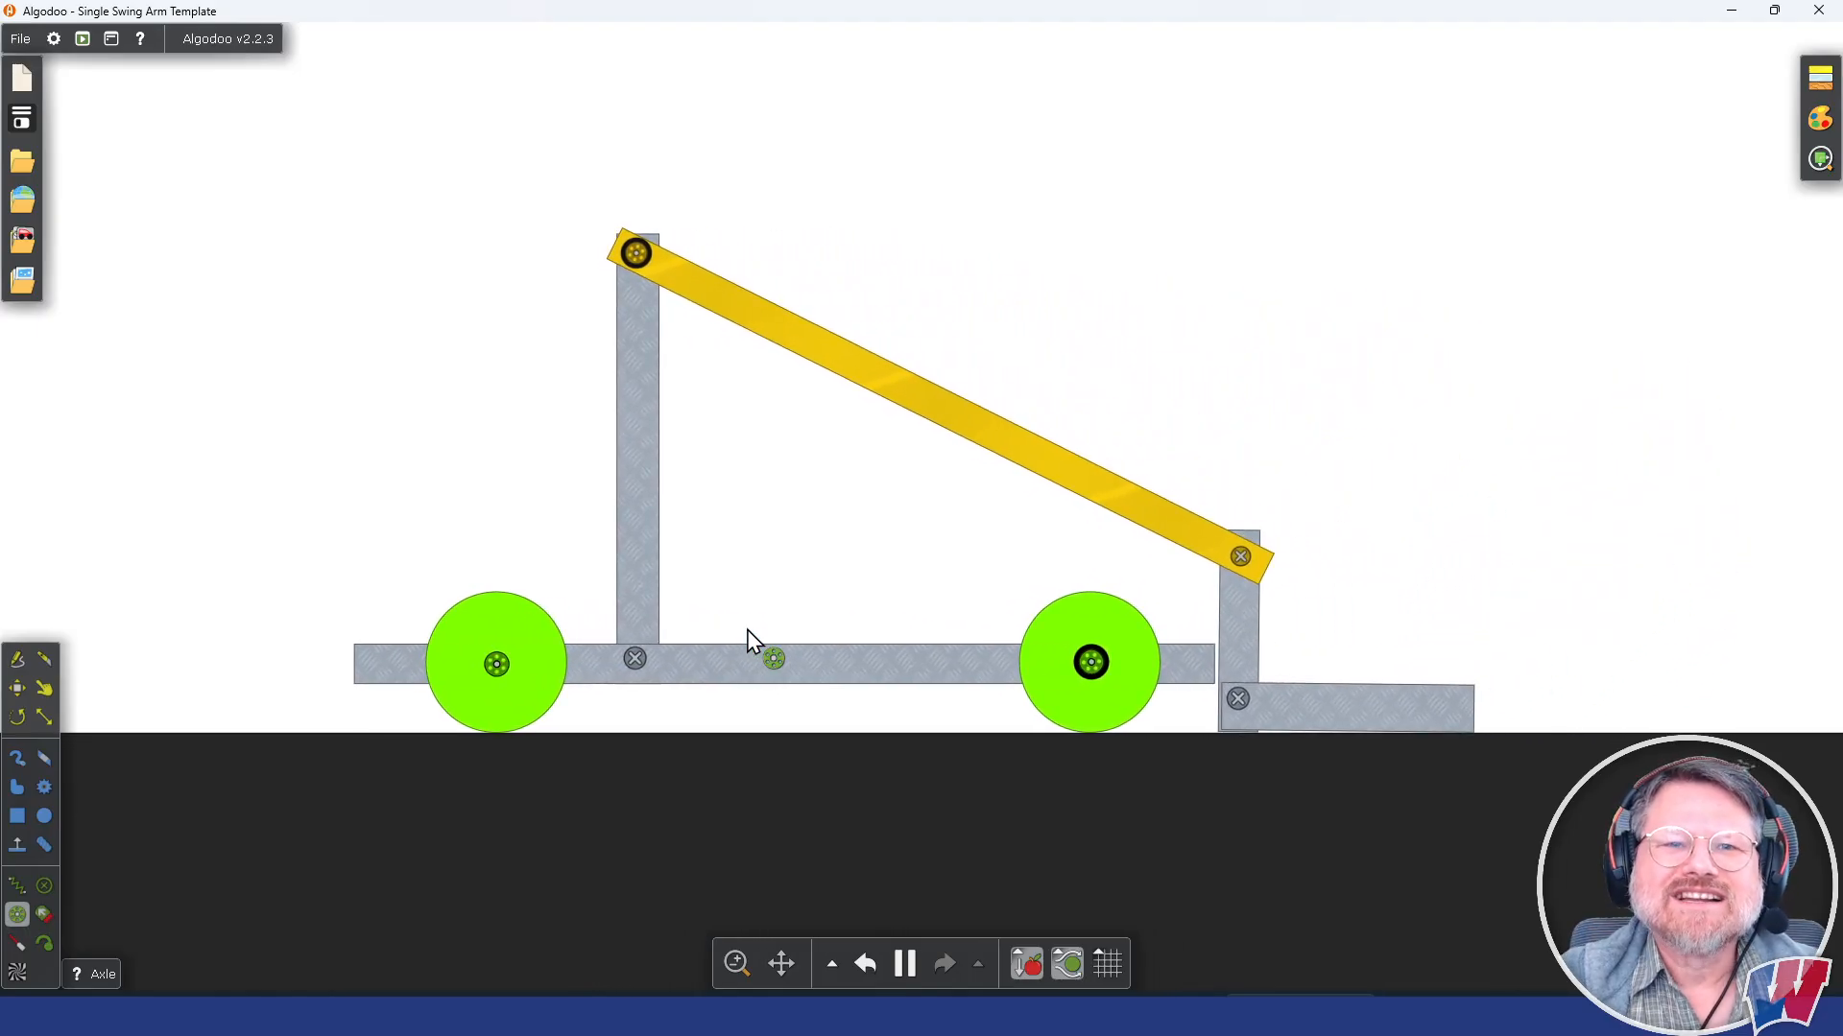
right_click(637, 252)
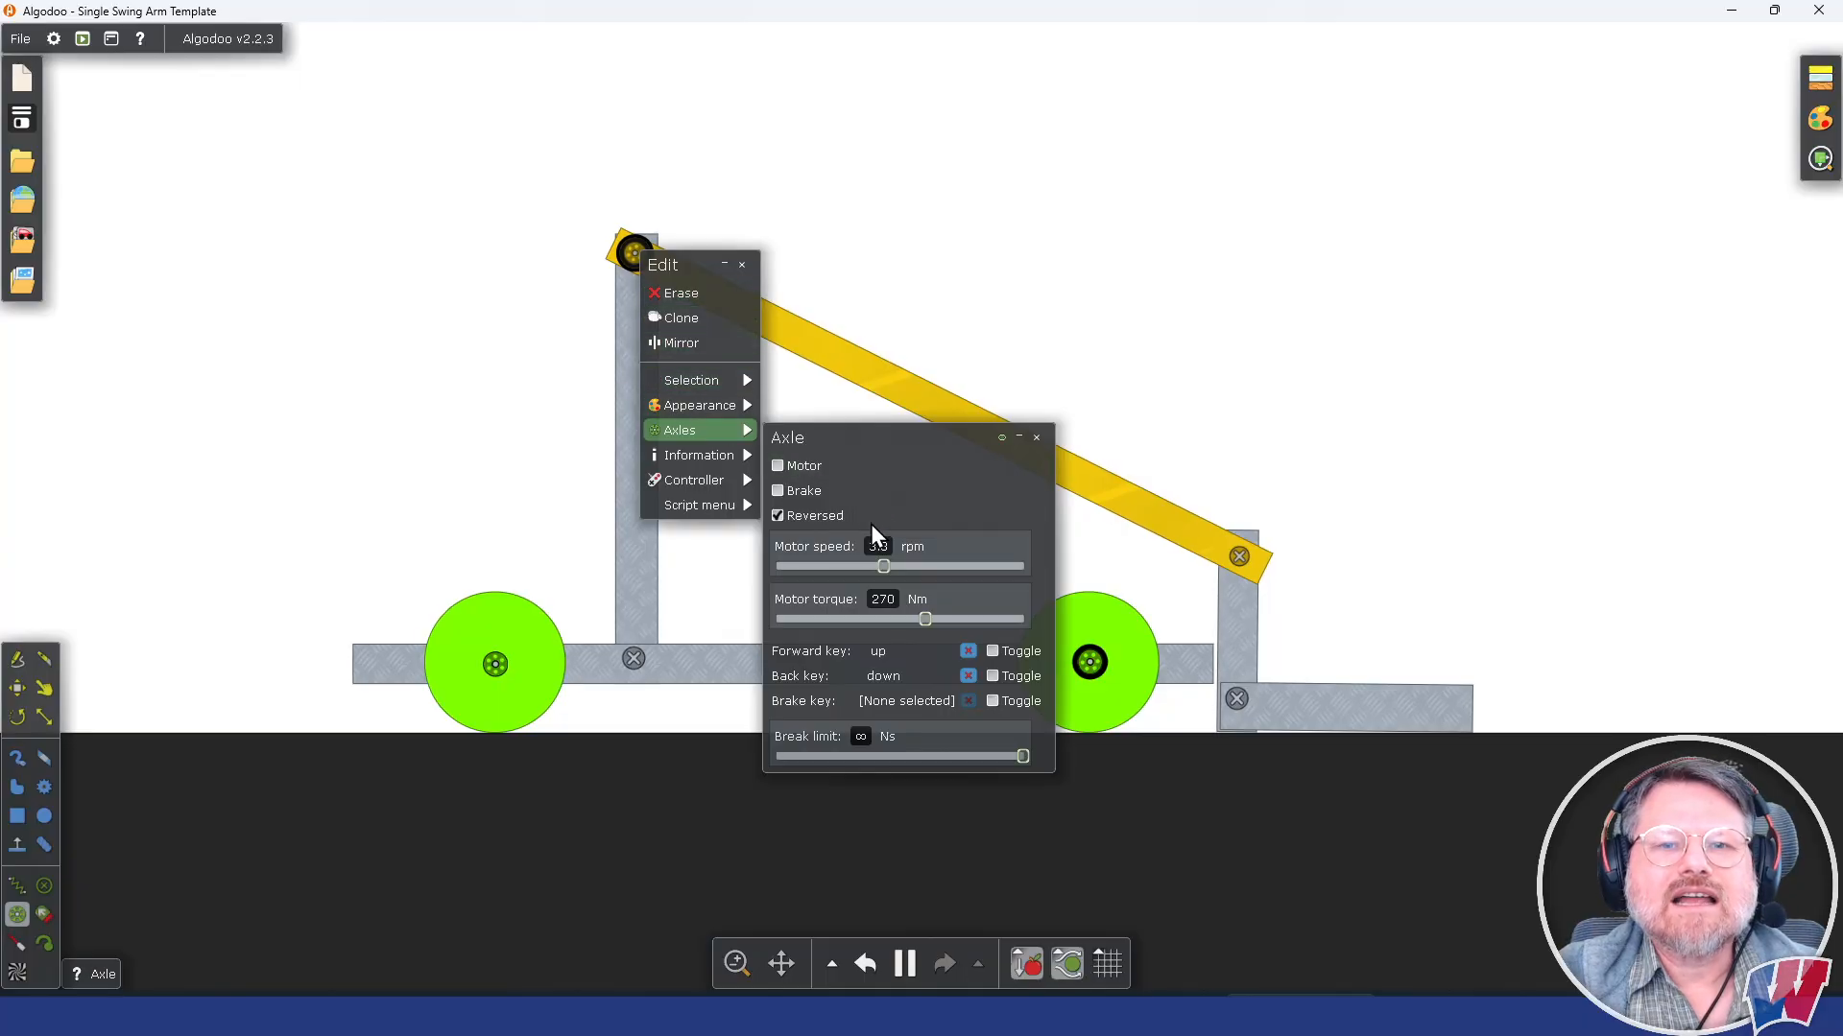
left_click(794, 492)
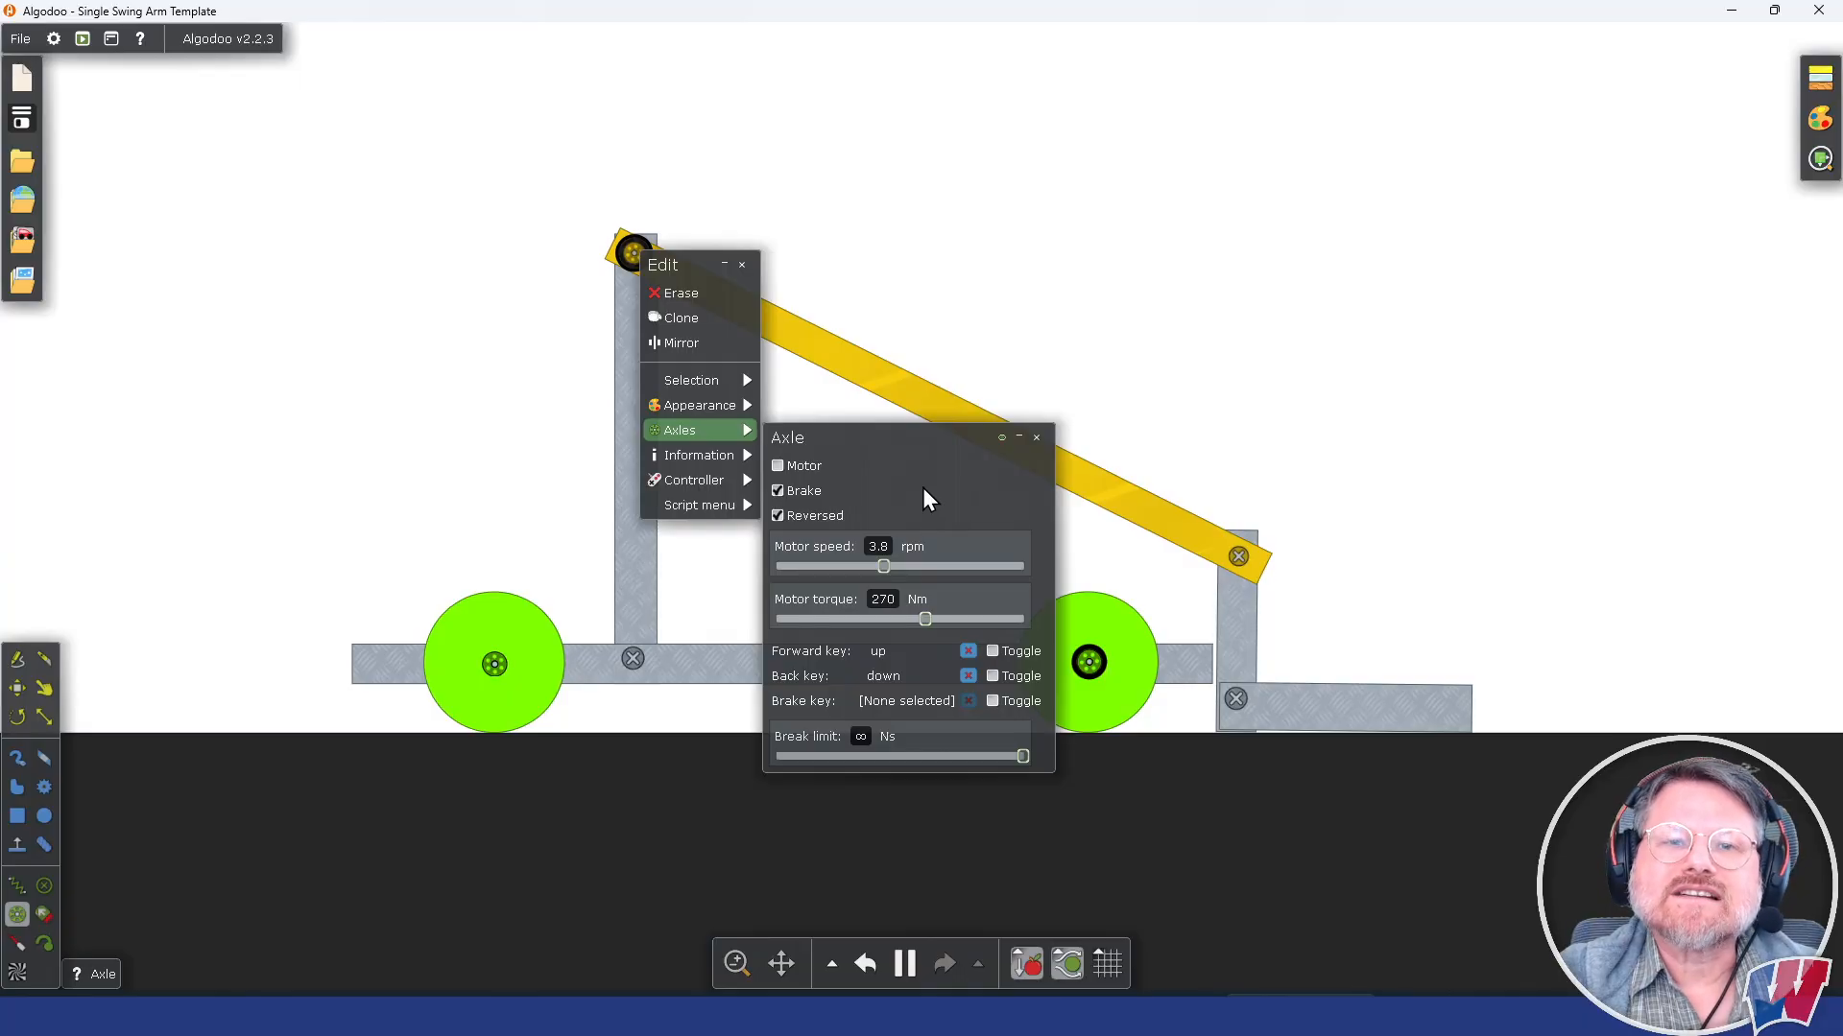
Step: Check the front wheel axle's brake setting, test the arm in the running simulation, and pause with the arm raised level
left_click(989, 203)
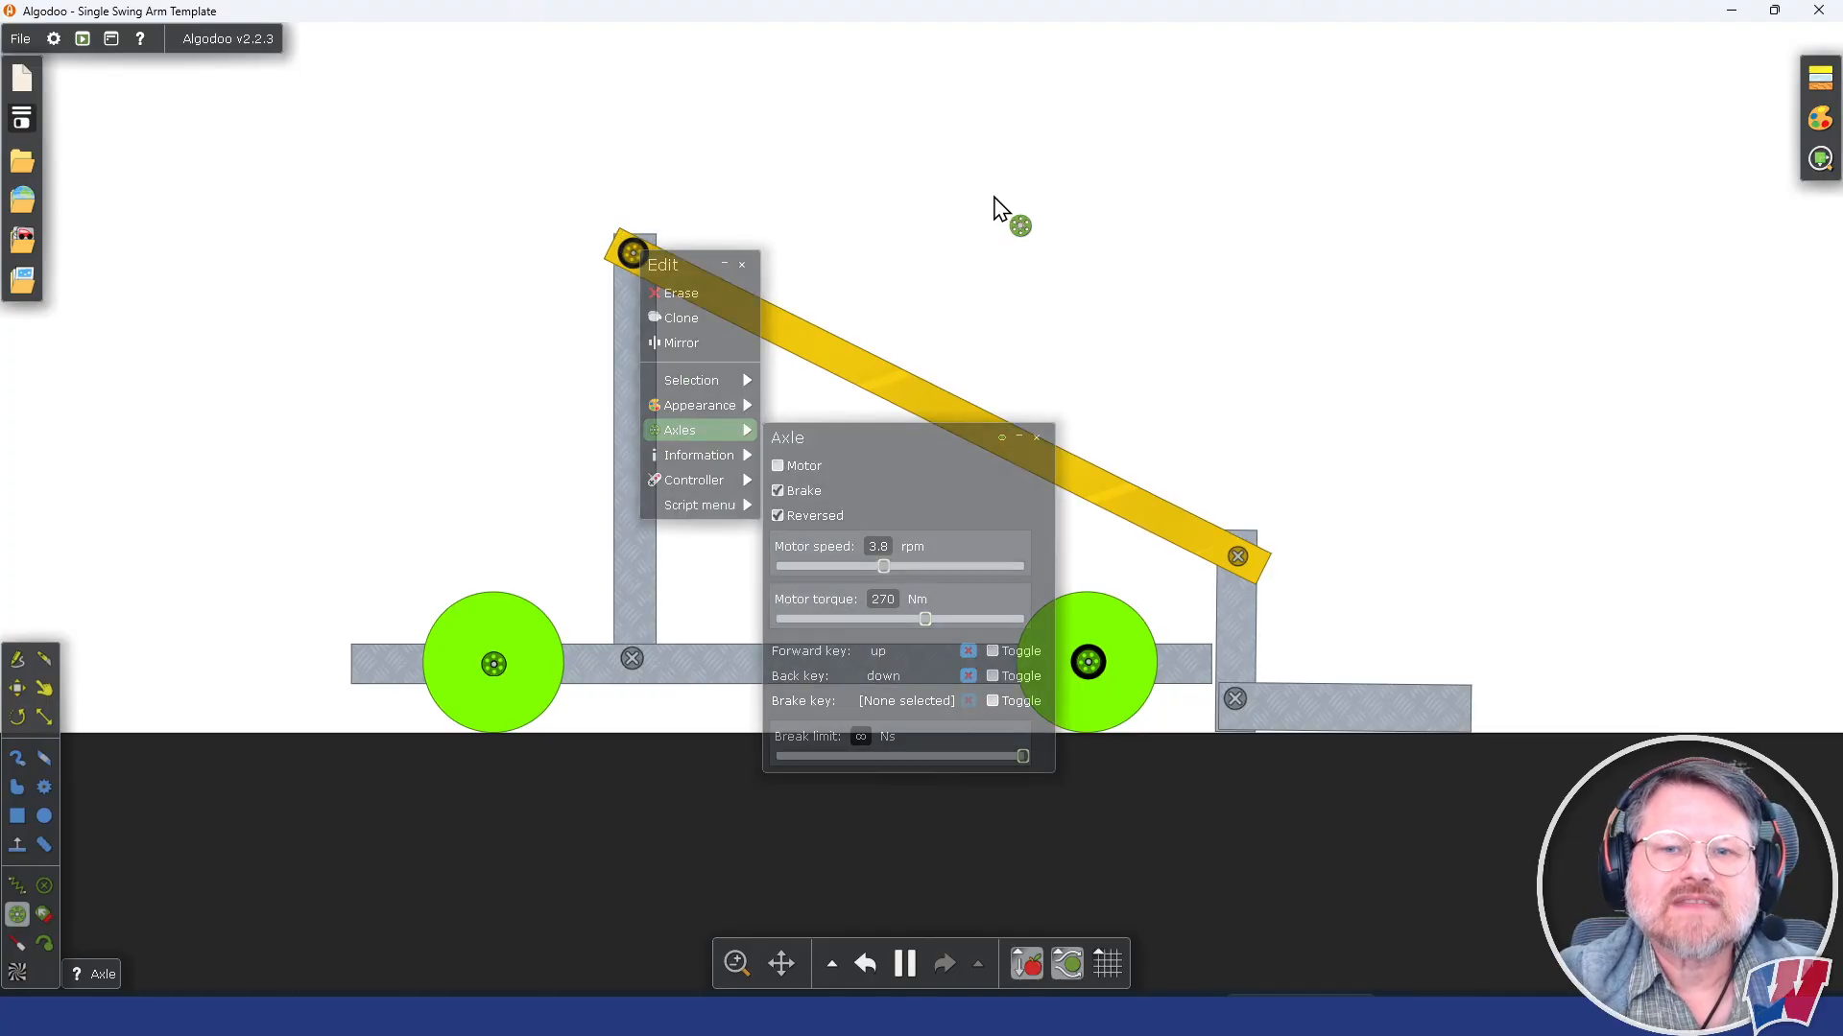
right_click(1087, 671)
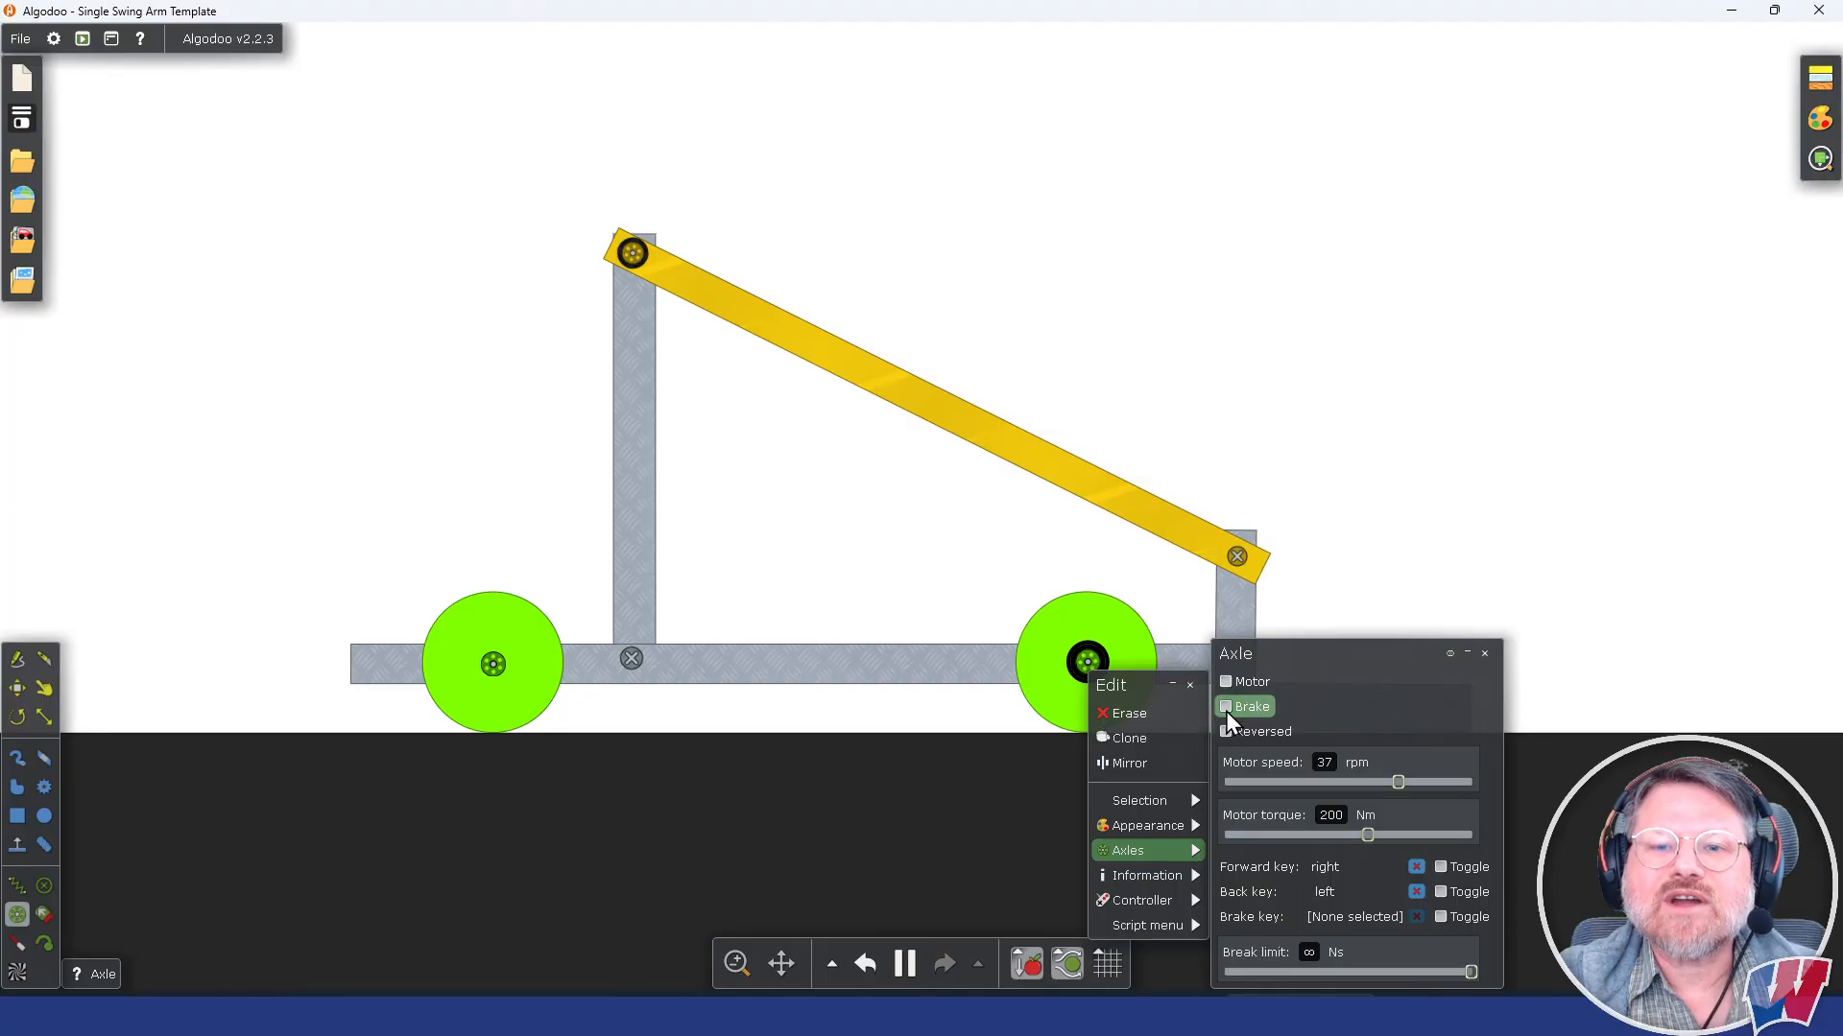
left_click(1141, 350)
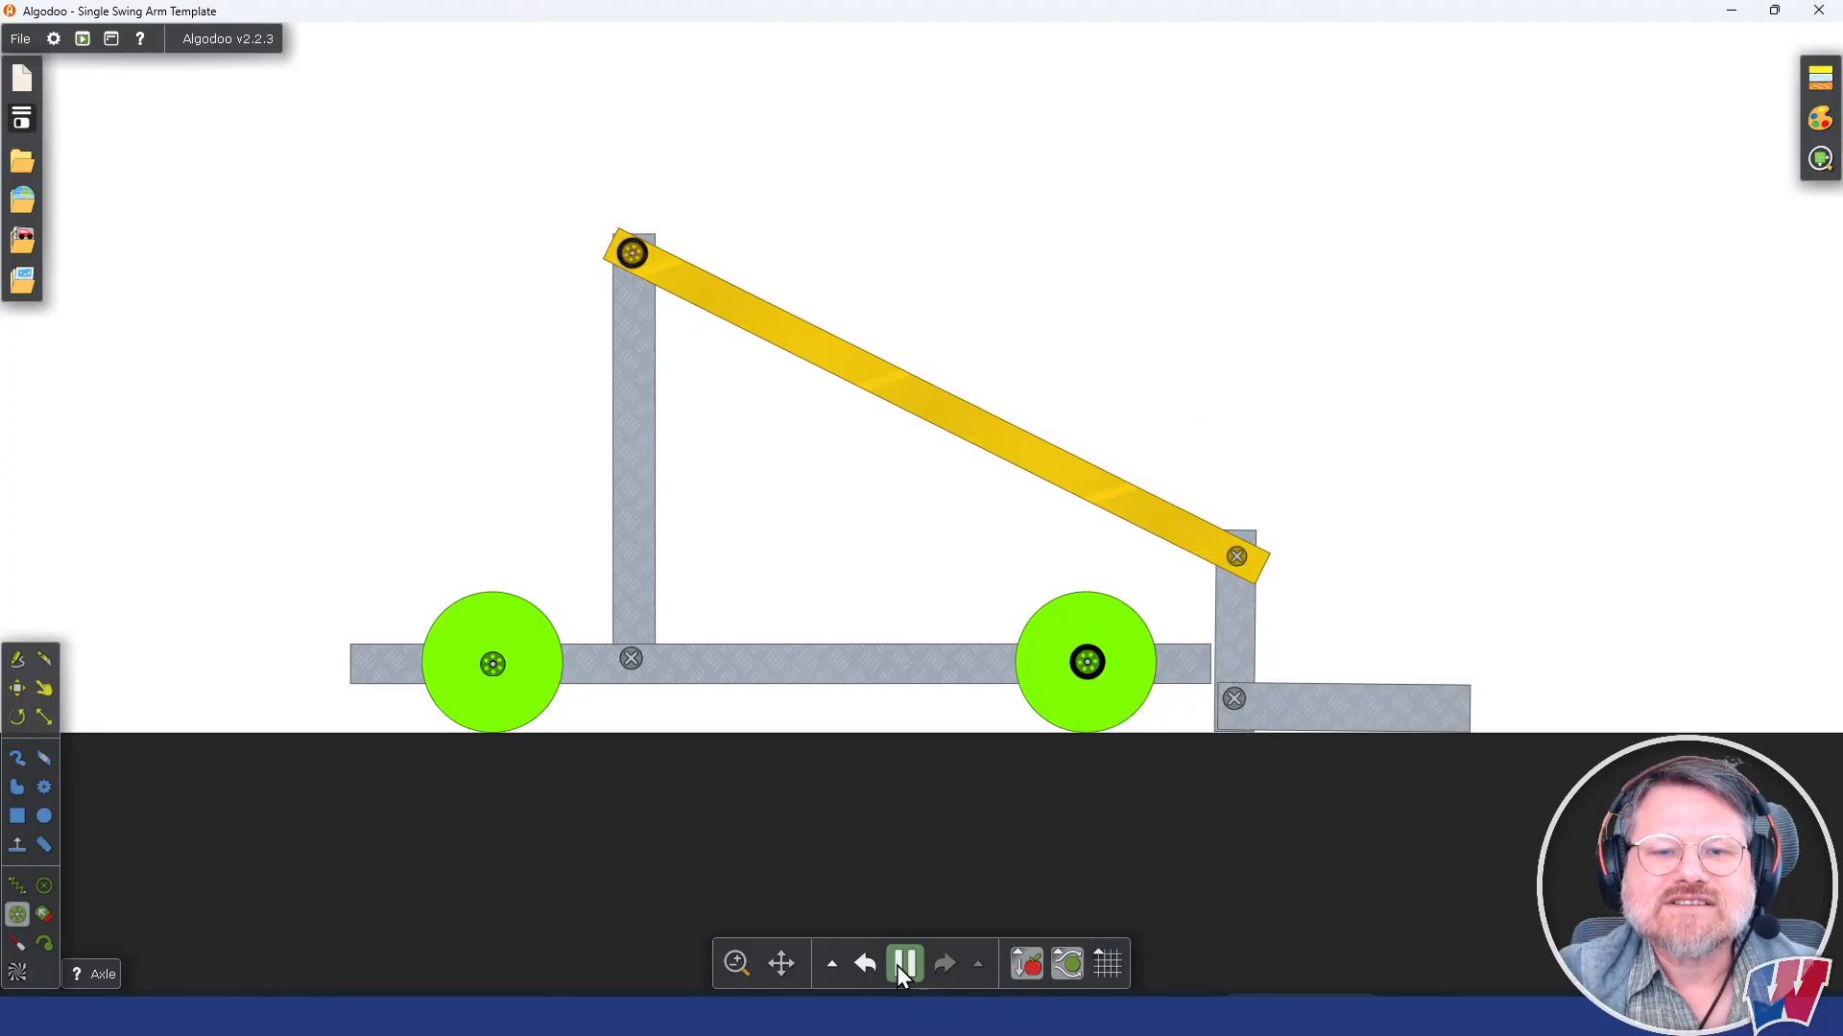
mouse_move(904, 966)
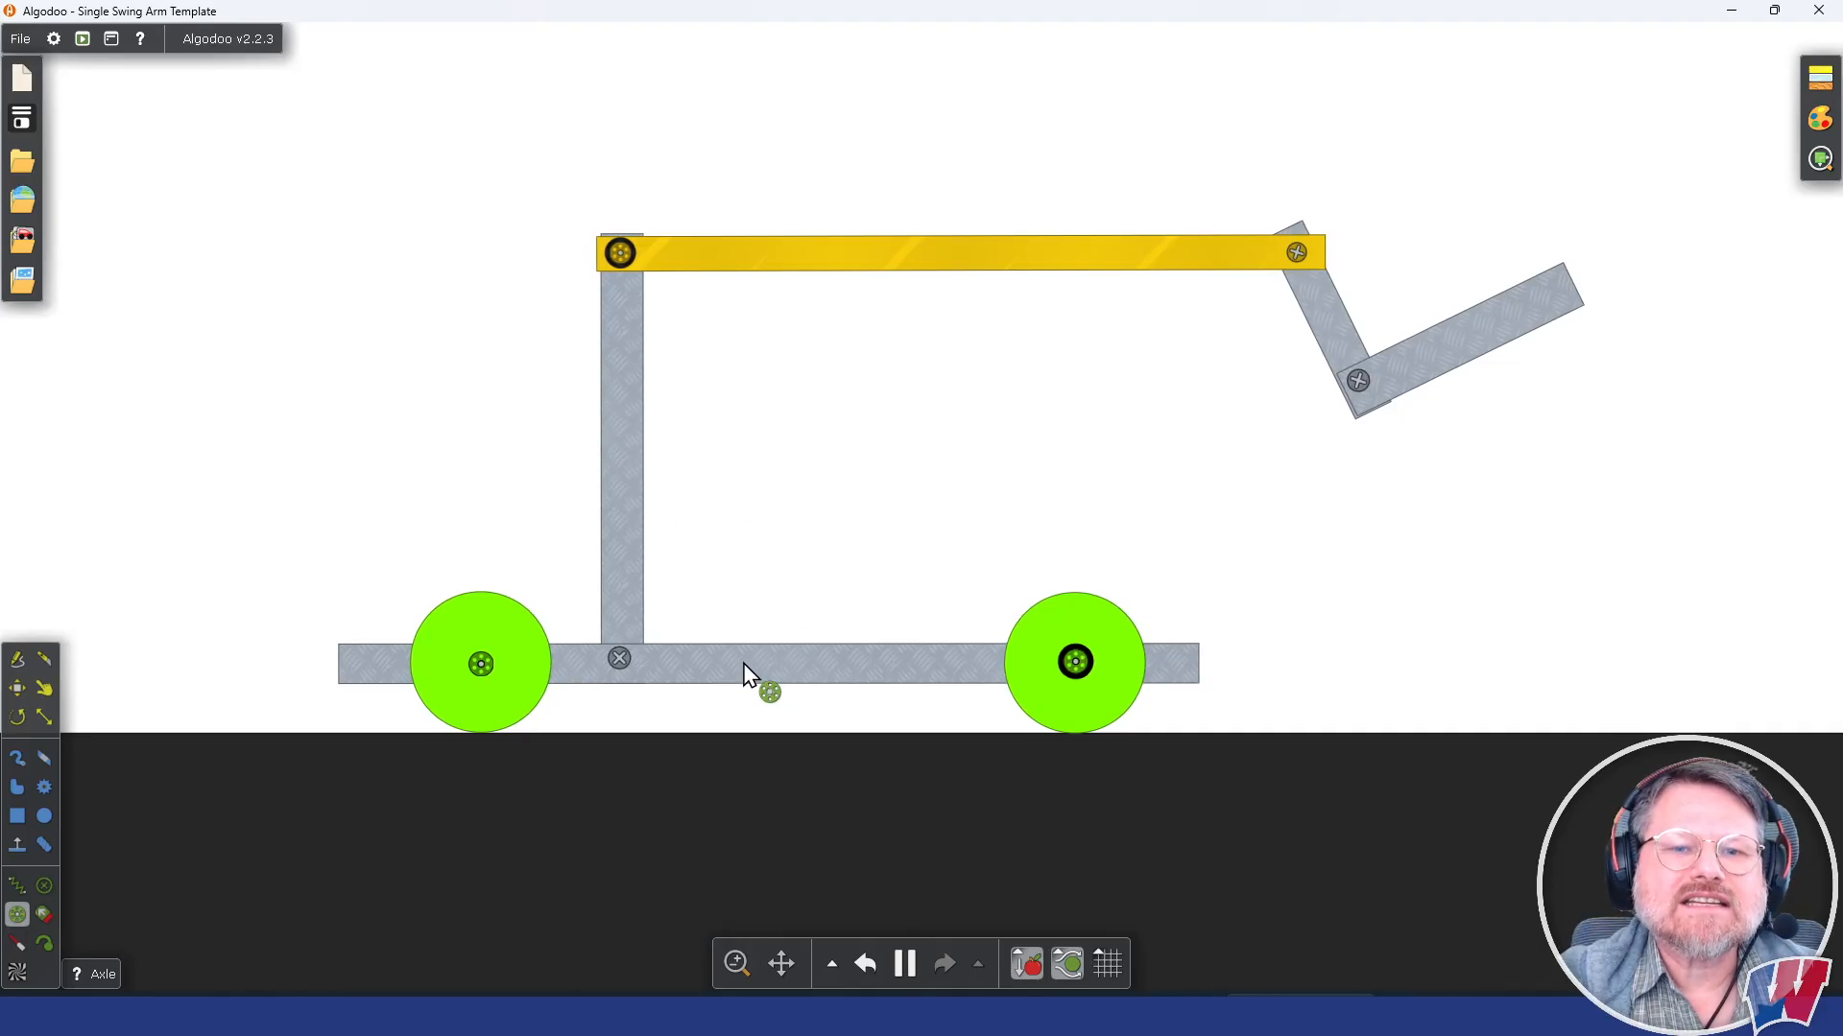
left_click(905, 964)
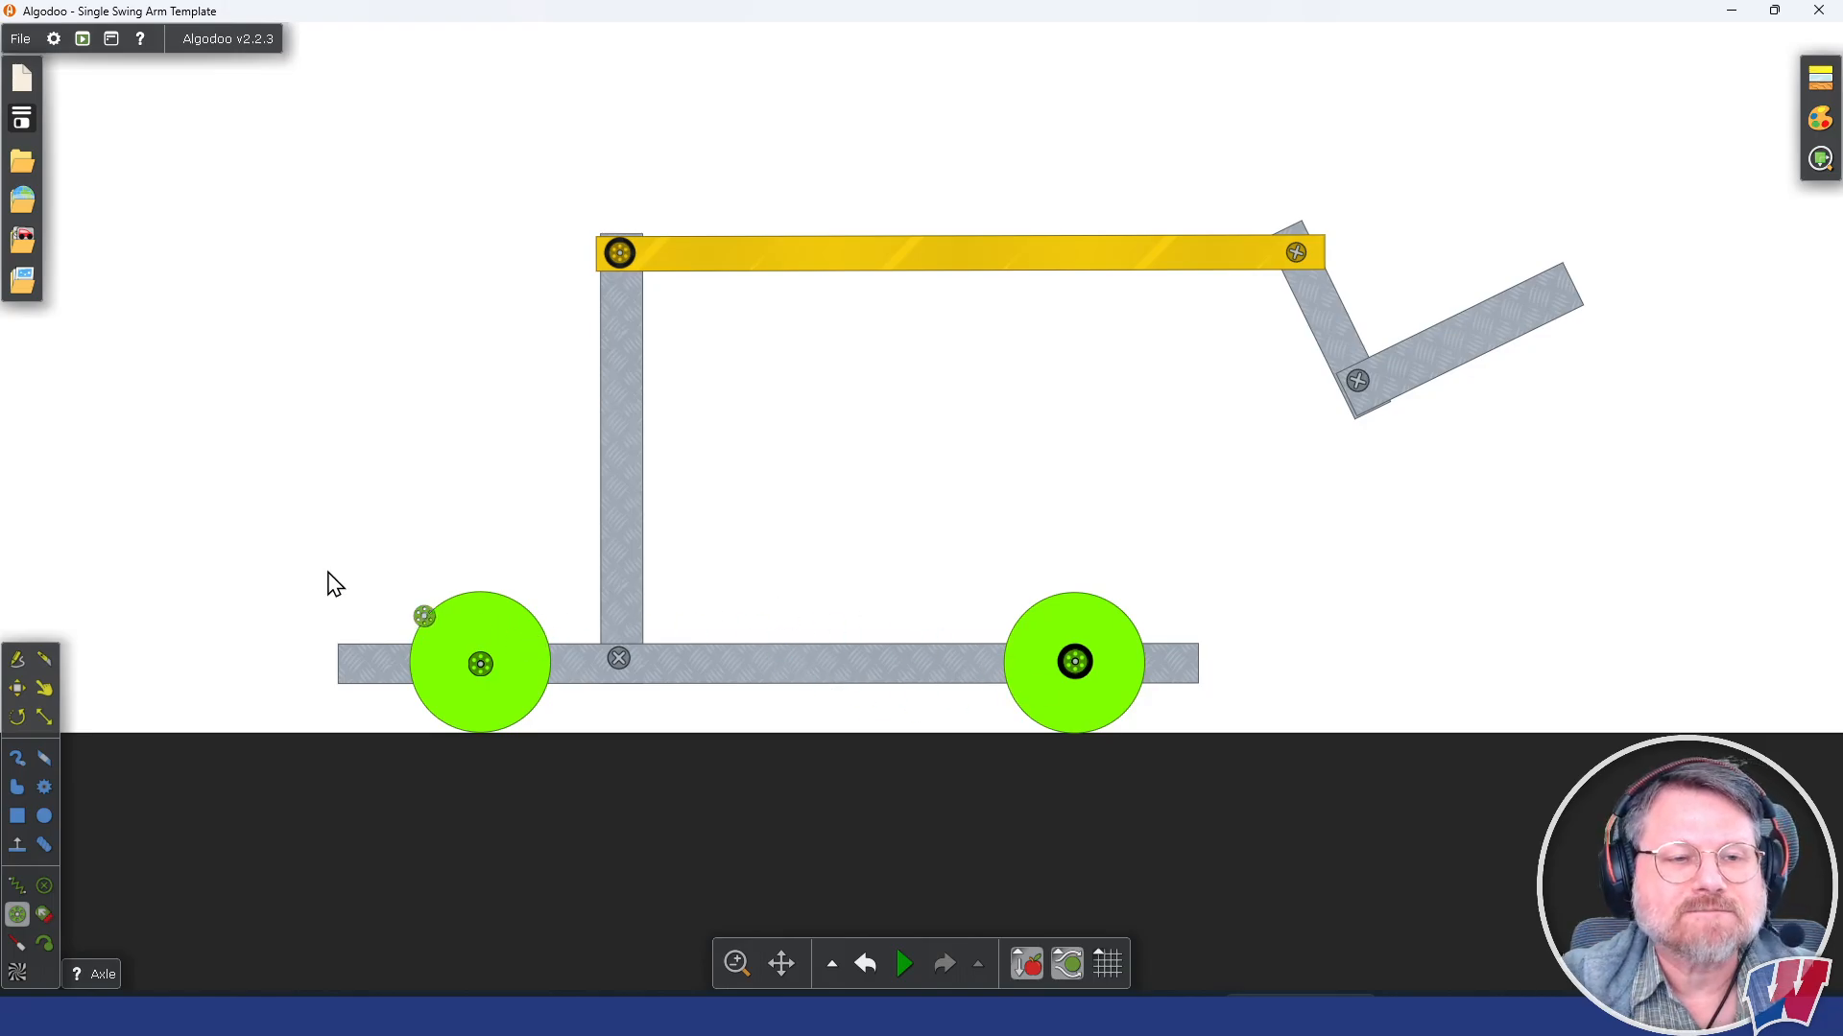
Step: Set the horizontal chassis bar's mass to 40 kg and test the robot in the simulation, pausing with the arm lowered
left_click(44, 689)
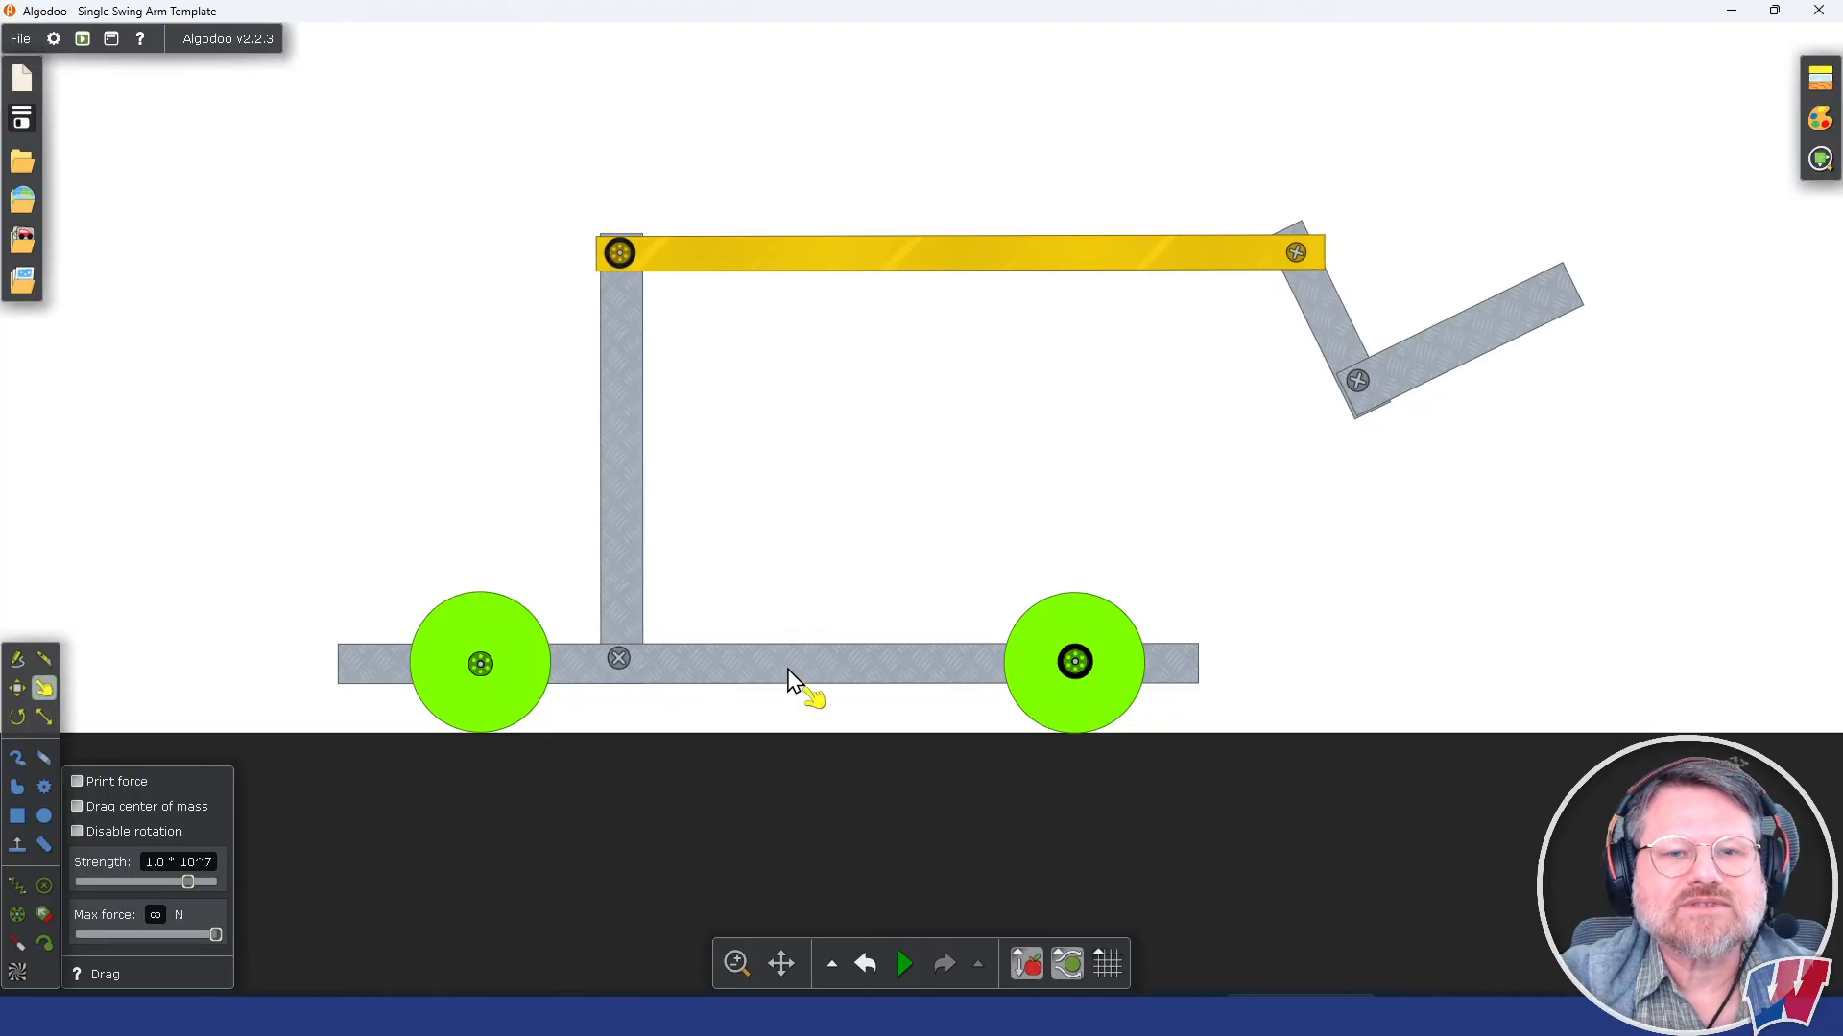
left_click(787, 680)
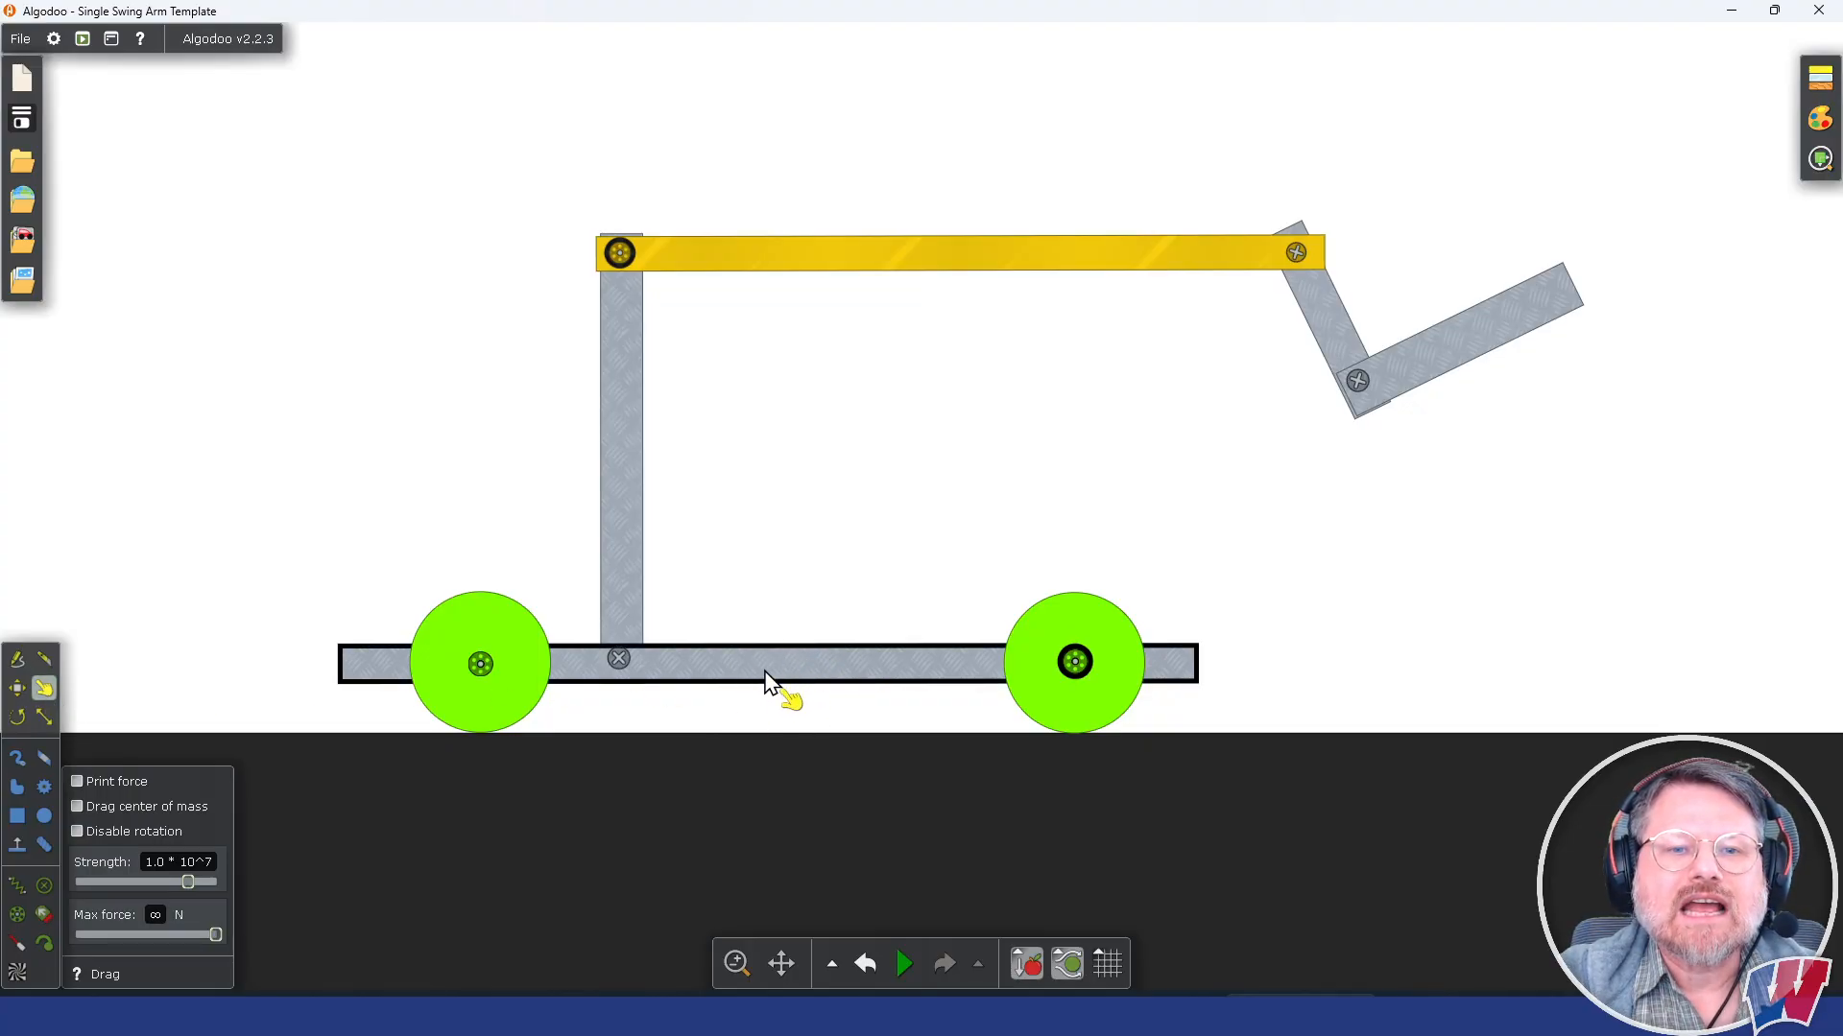
right_click(786, 670)
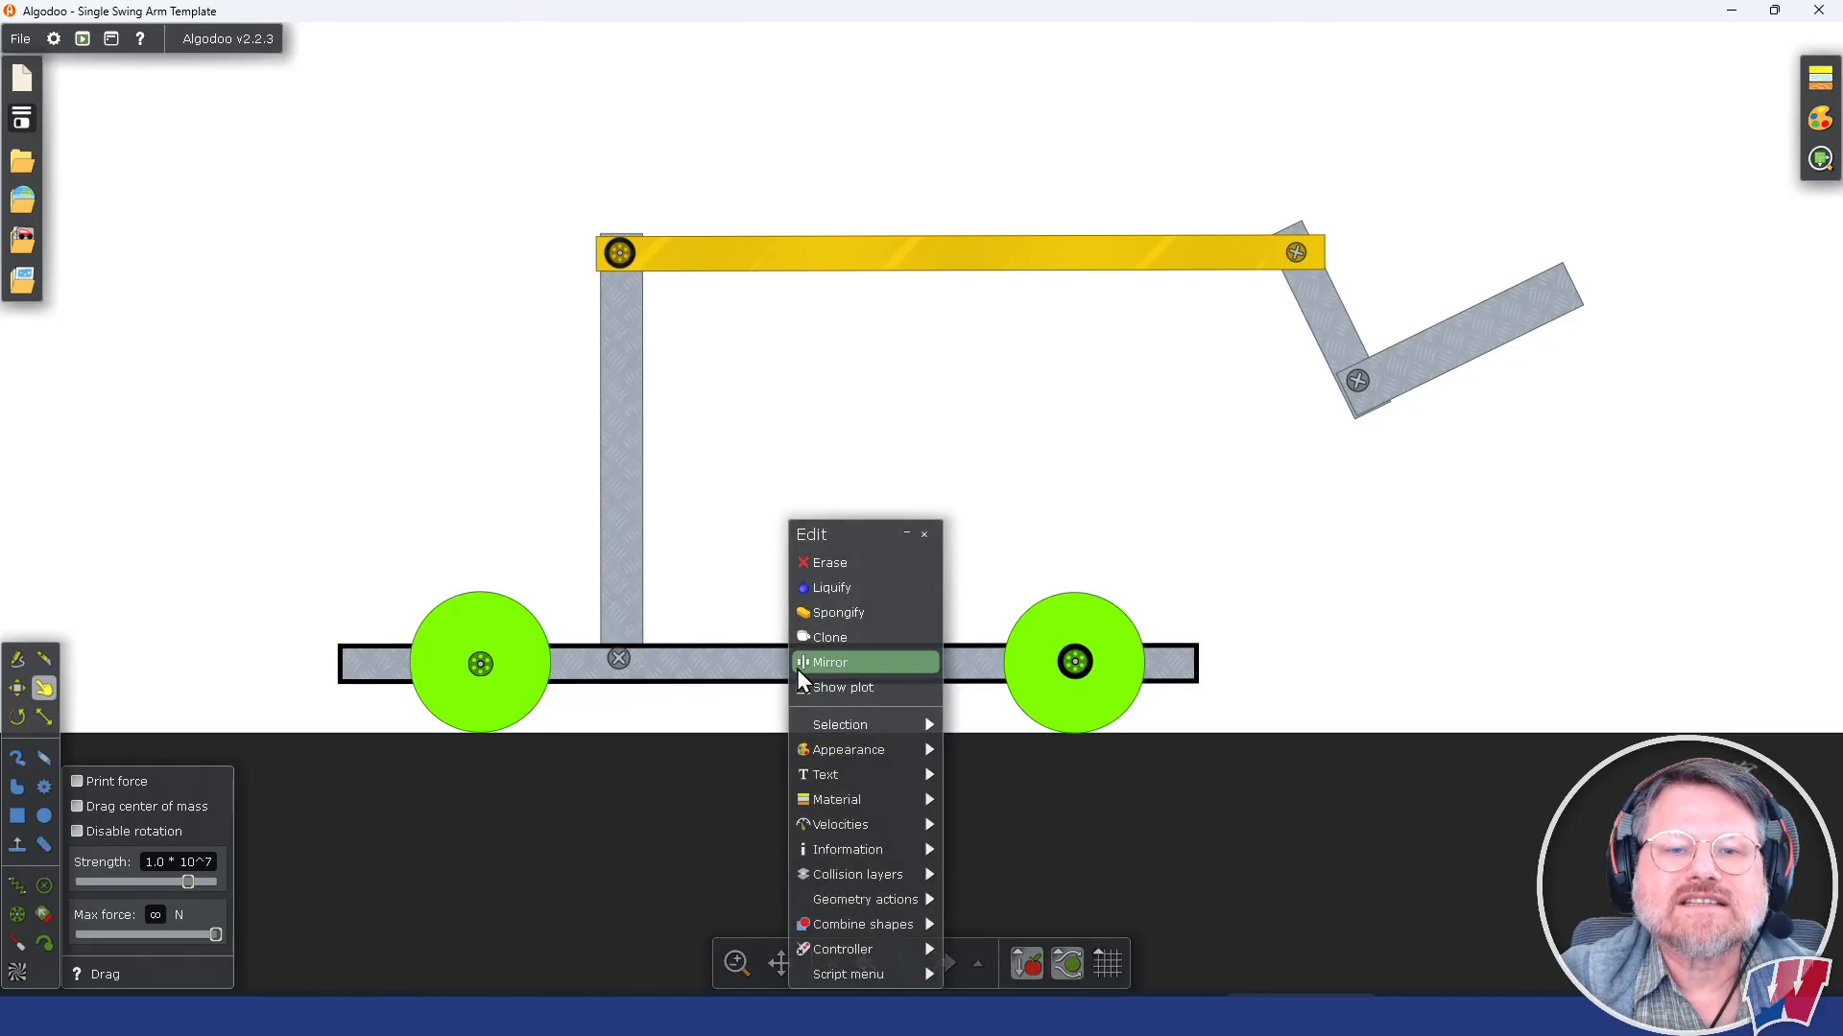
mouse_move(861, 806)
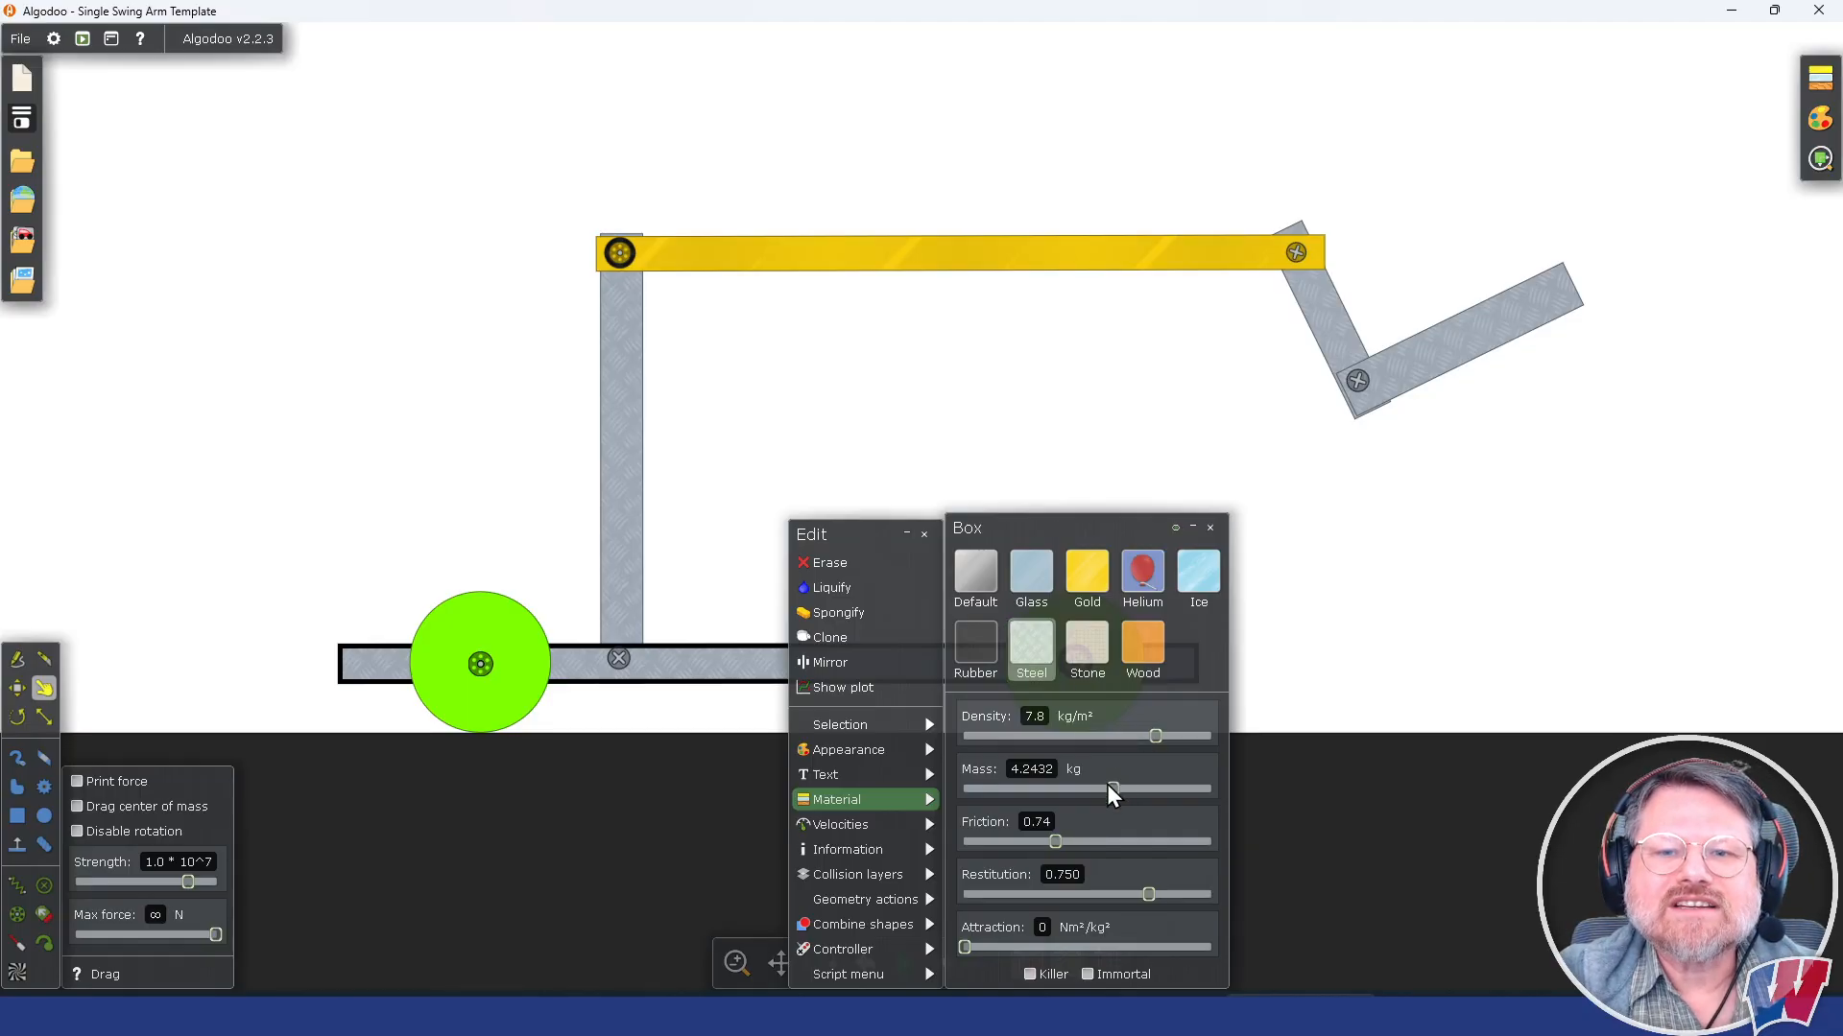
left_click_drag(1109, 786, 1152, 792)
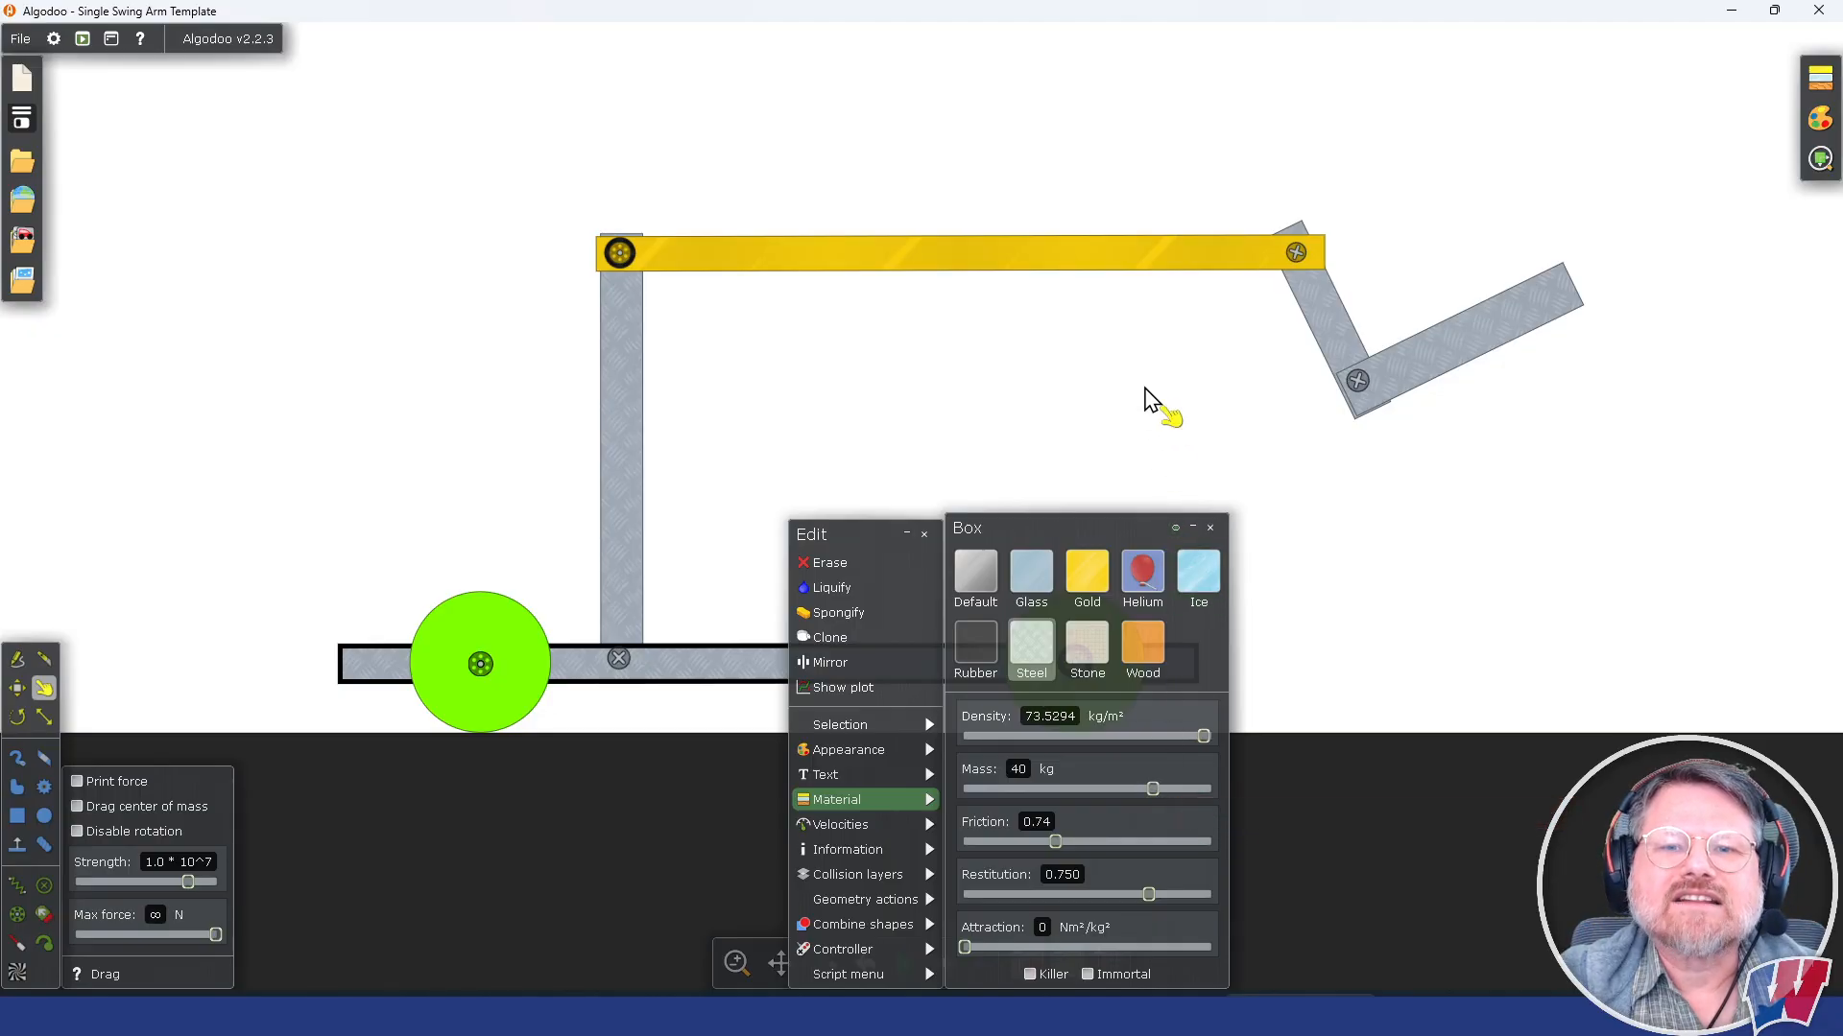
left_click(1145, 390)
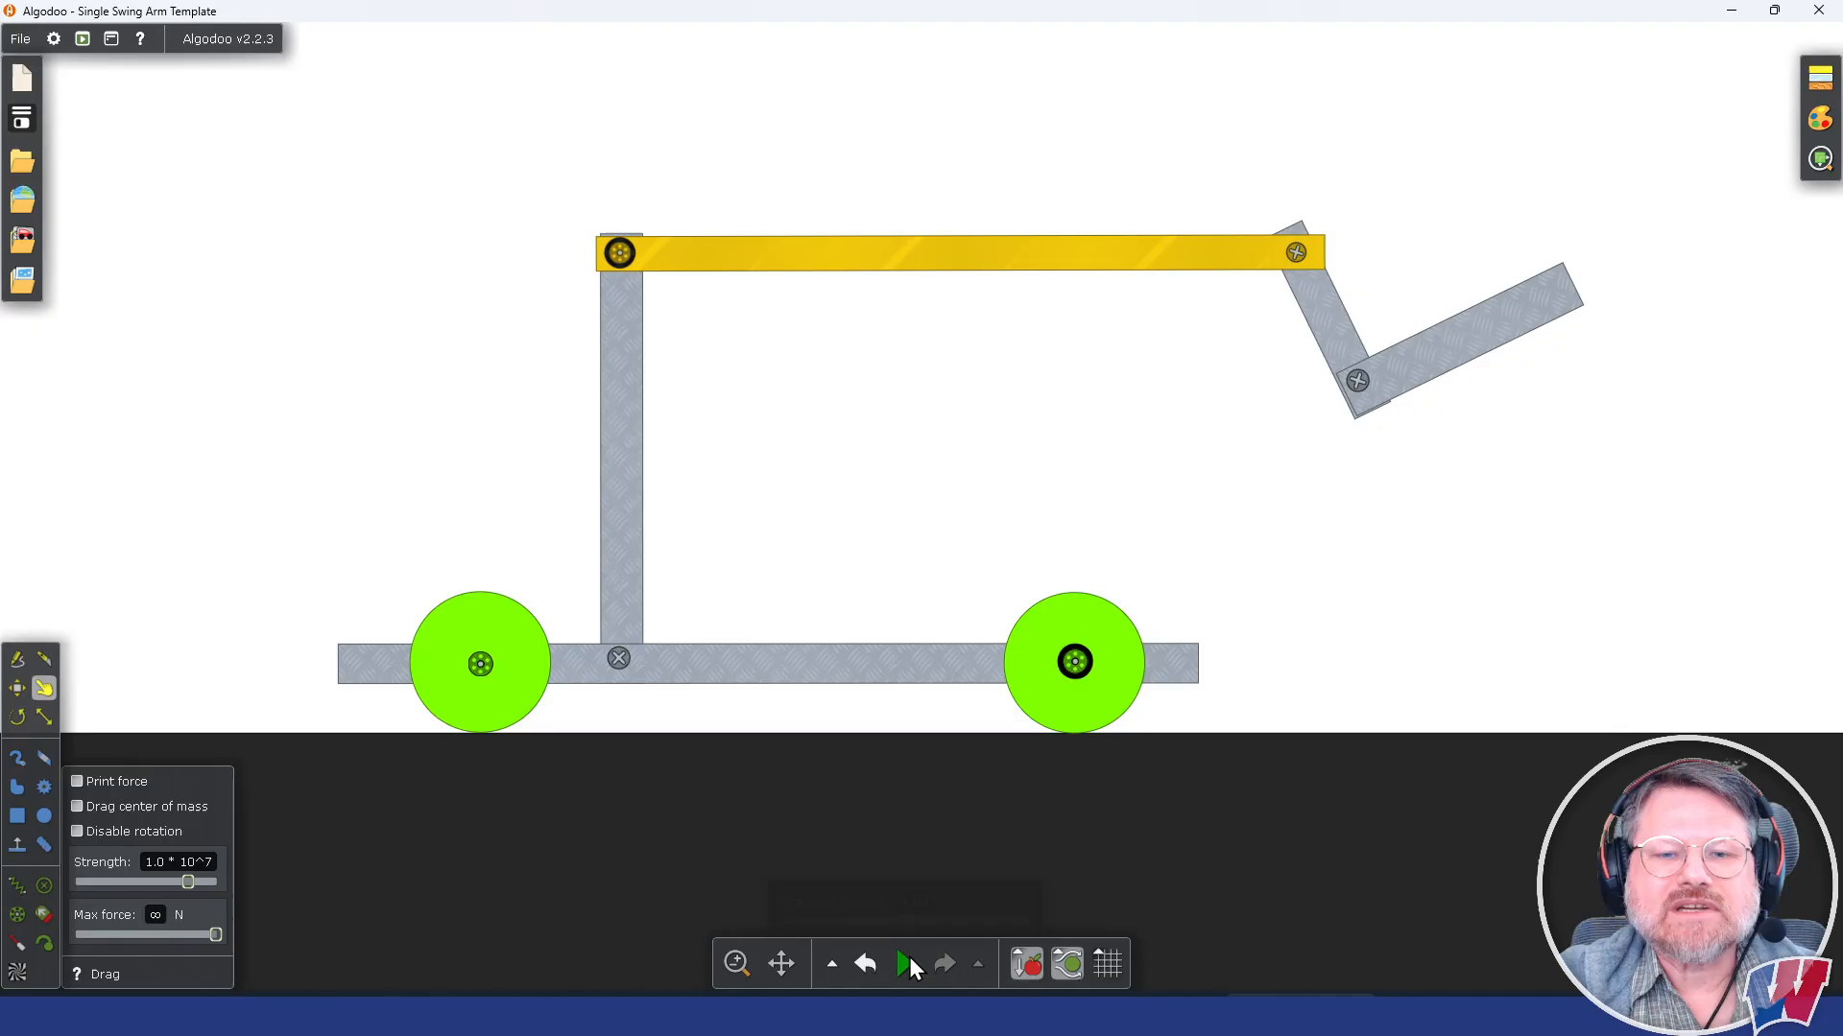
left_click(905, 964)
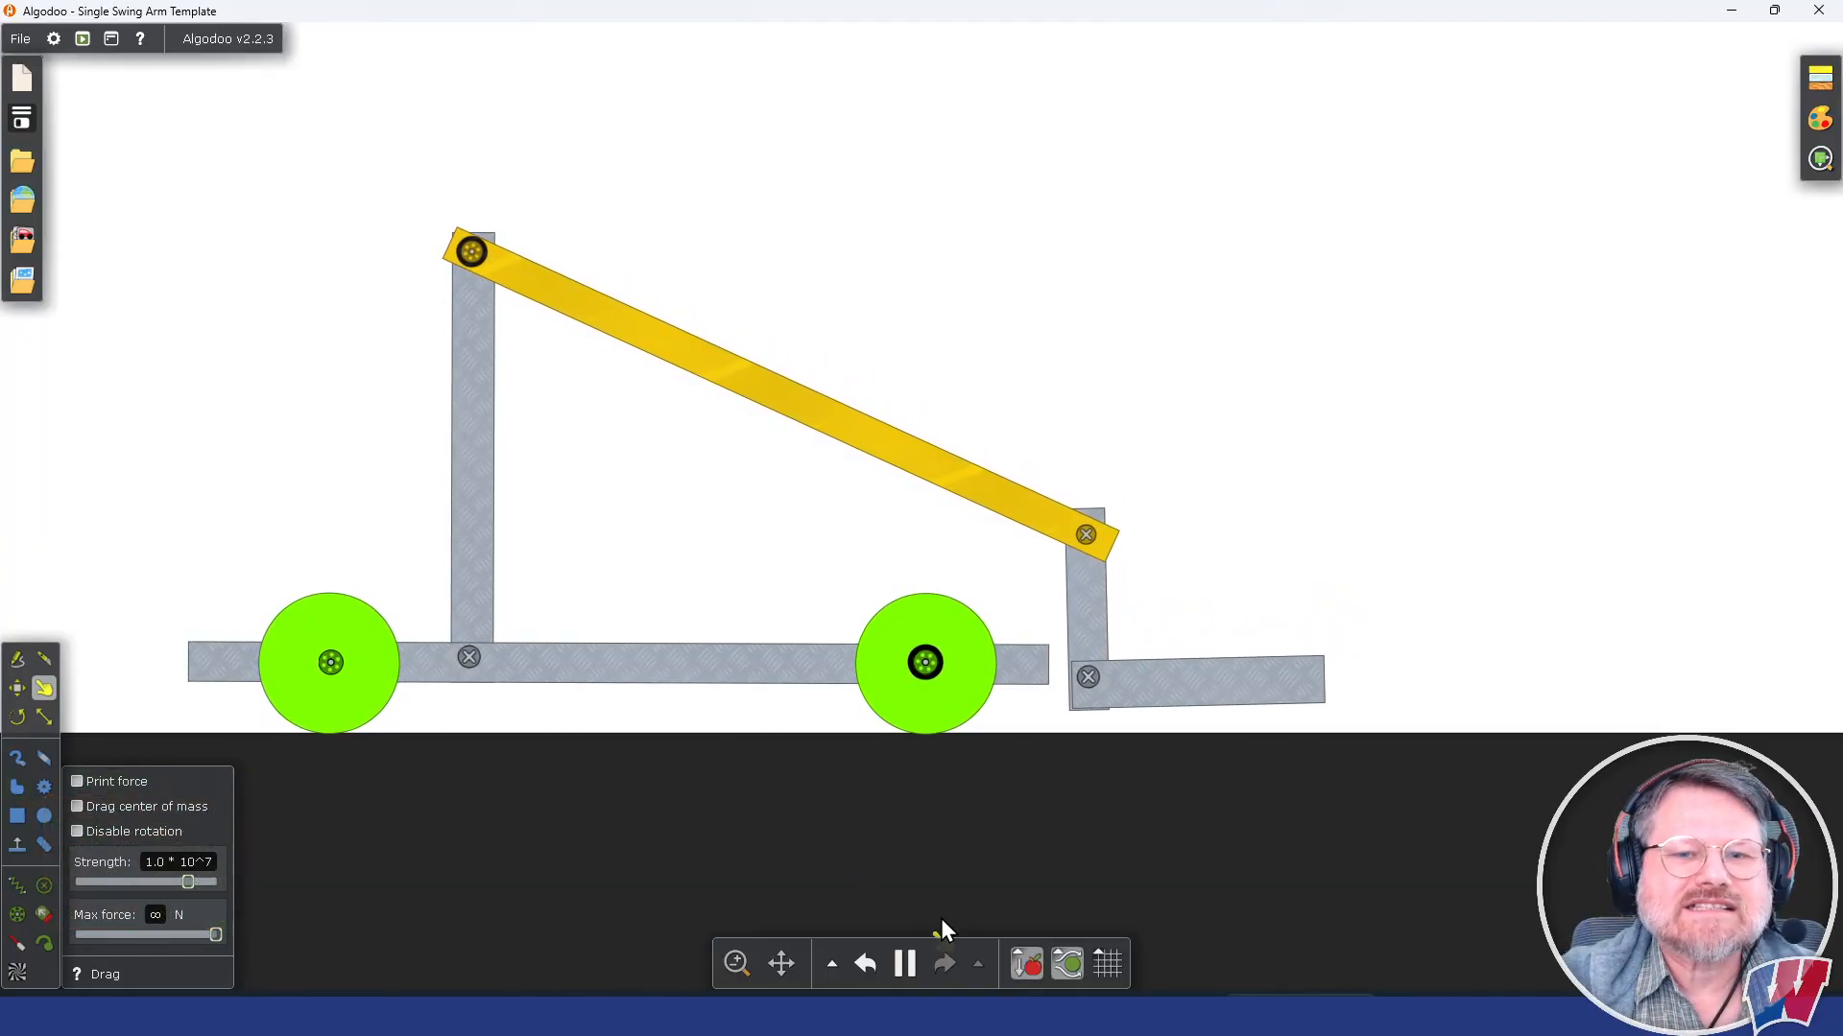
left_click(907, 967)
Step: Draw a freehand boot-shaped polygon above the scoop, run the simulation until it settles into the scoop, and pause
left_click(25, 793)
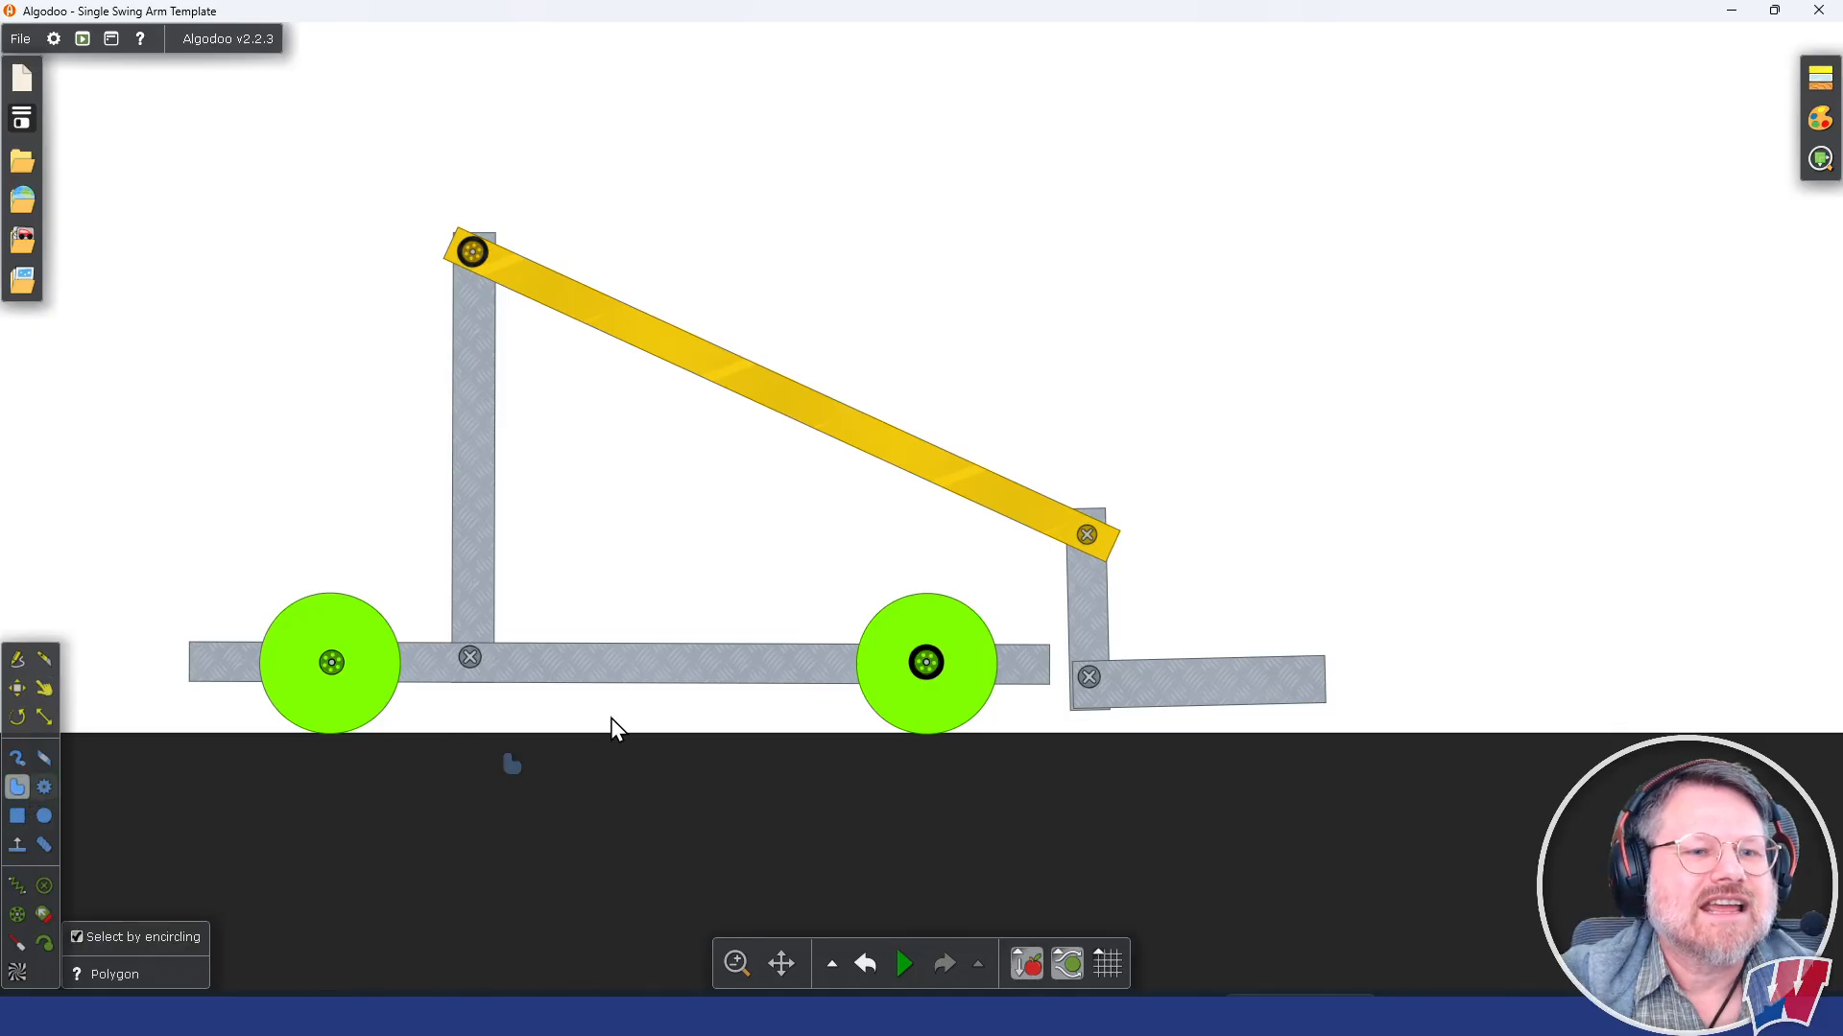
mouse_move(1191, 462)
left_mouse_down()
mouse_move(1154, 568)
mouse_move(1303, 638)
mouse_move(1291, 559)
mouse_move(1207, 545)
mouse_move(1194, 462)
left_mouse_up()
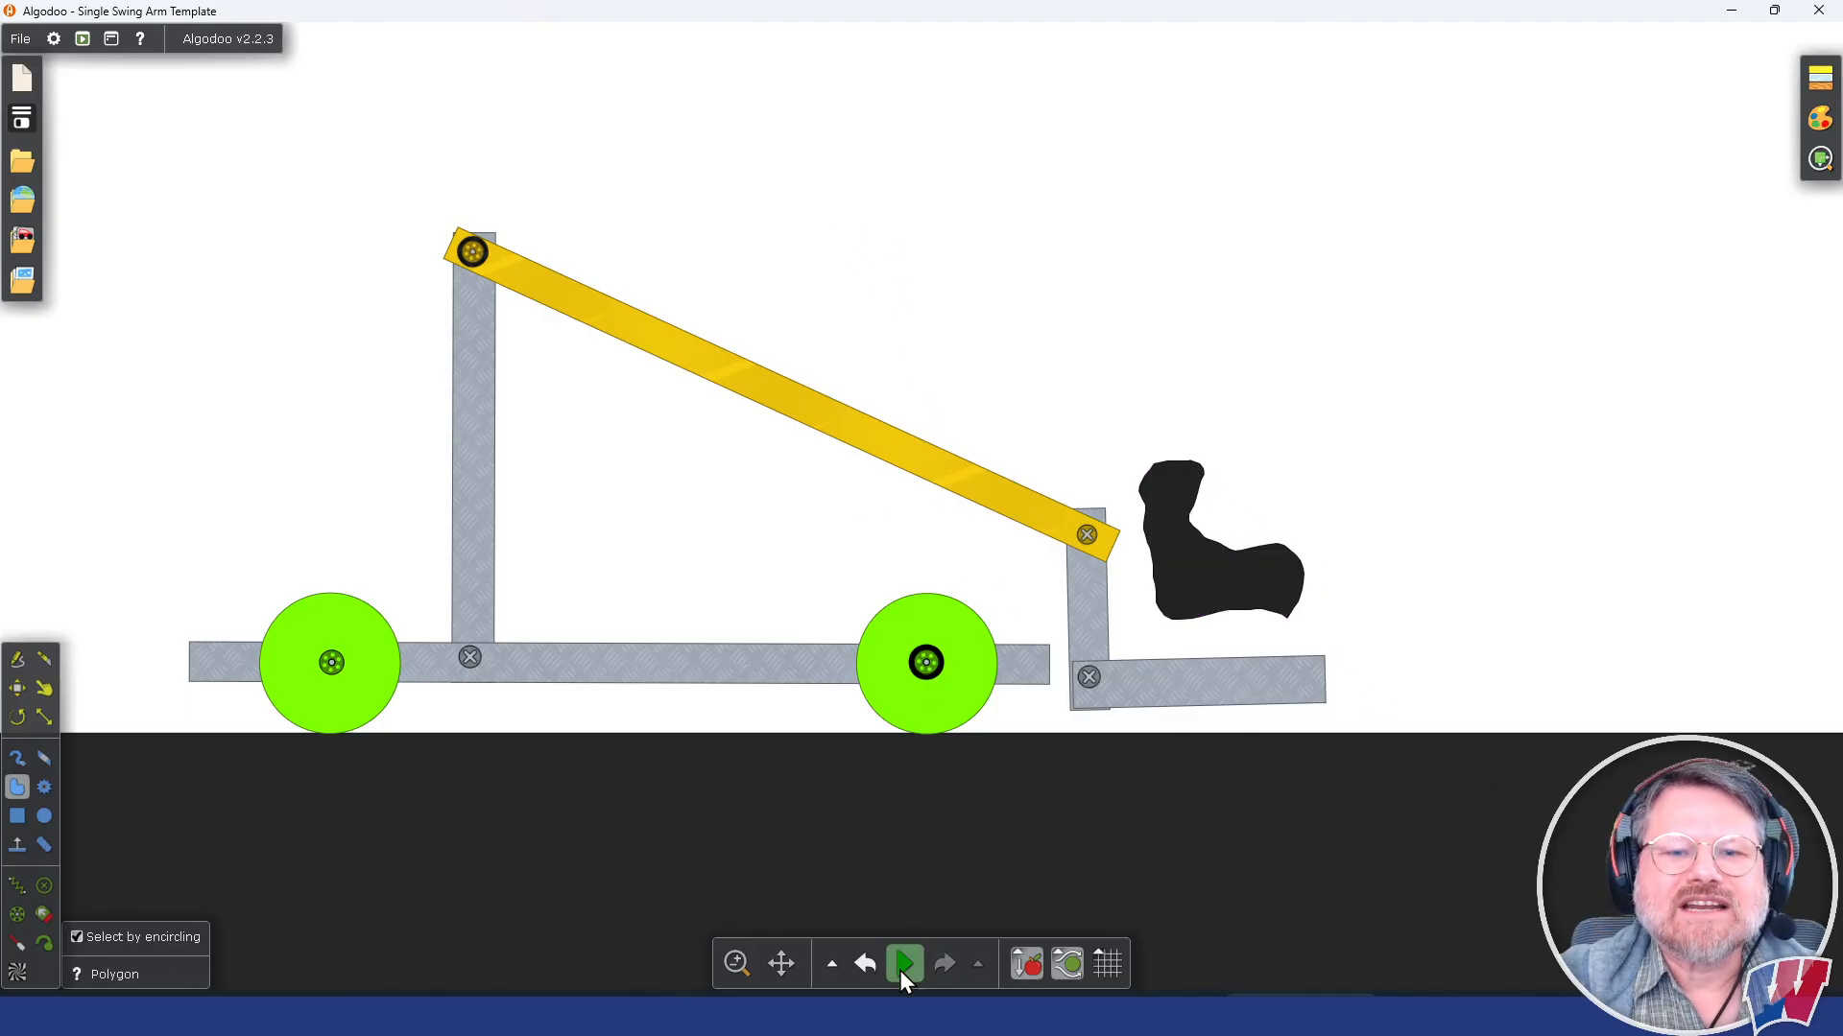
left_click(900, 971)
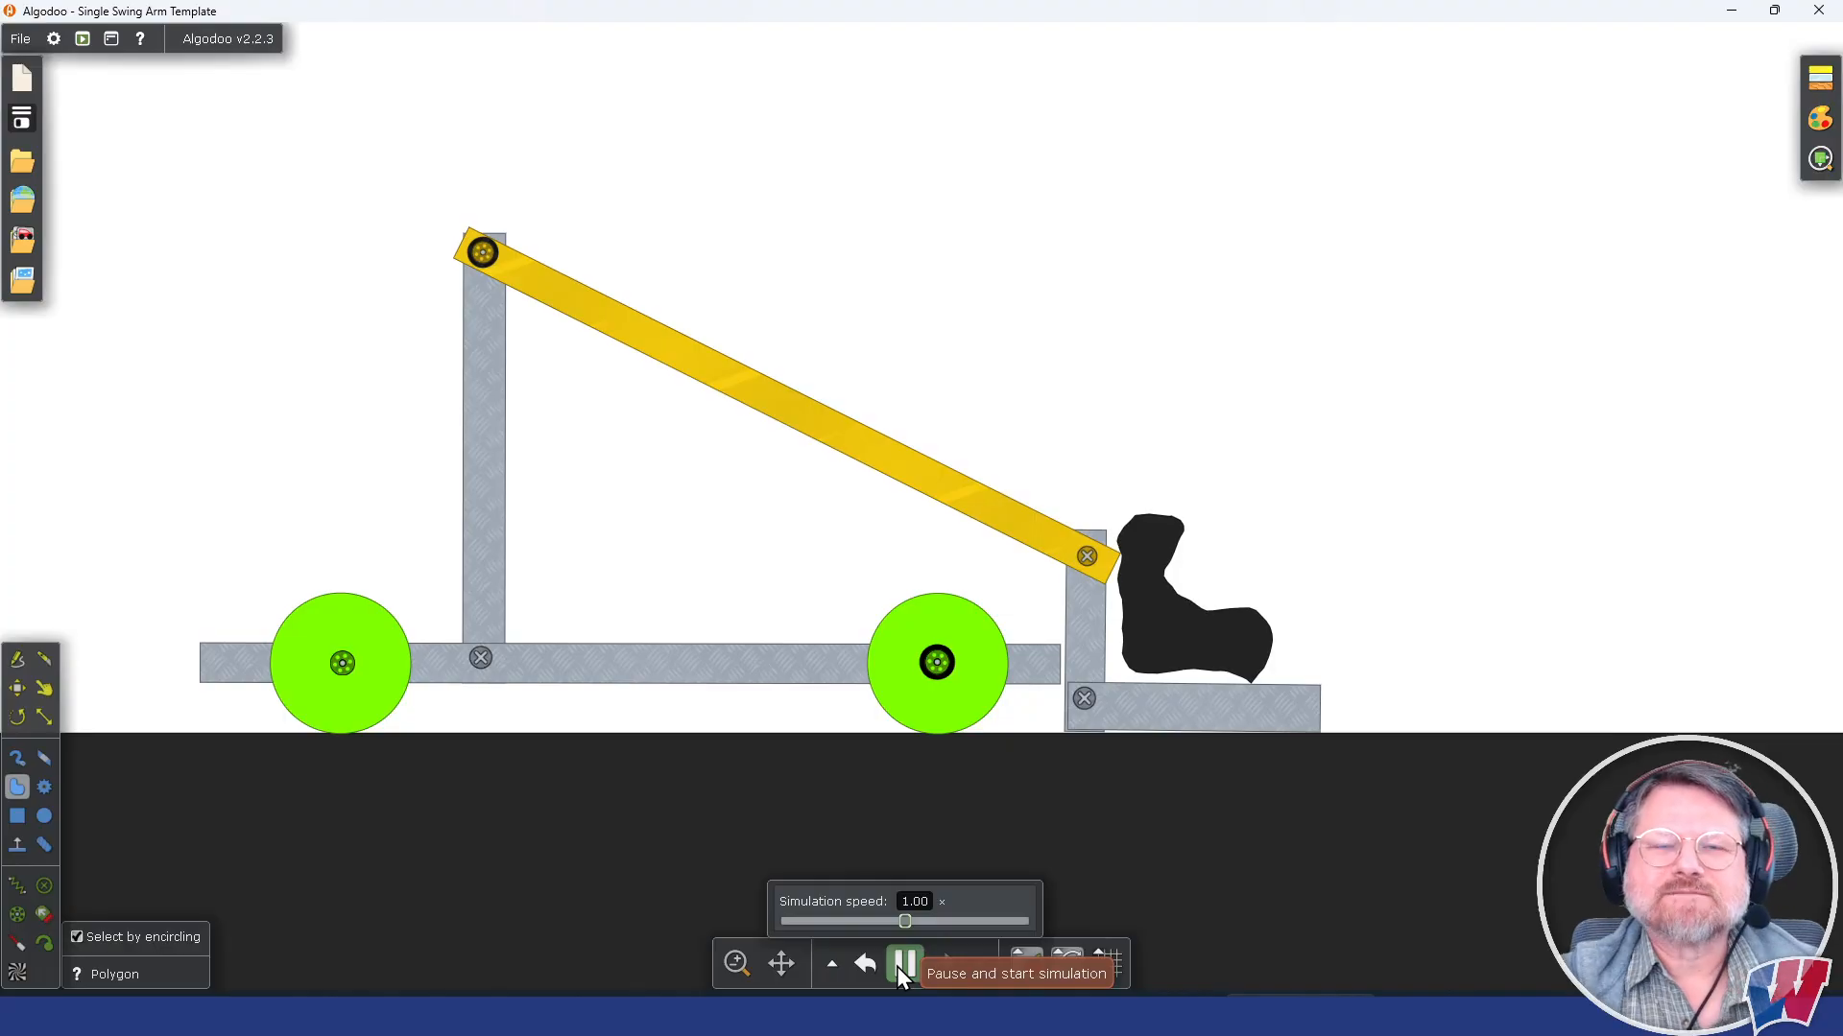
left_click(900, 963)
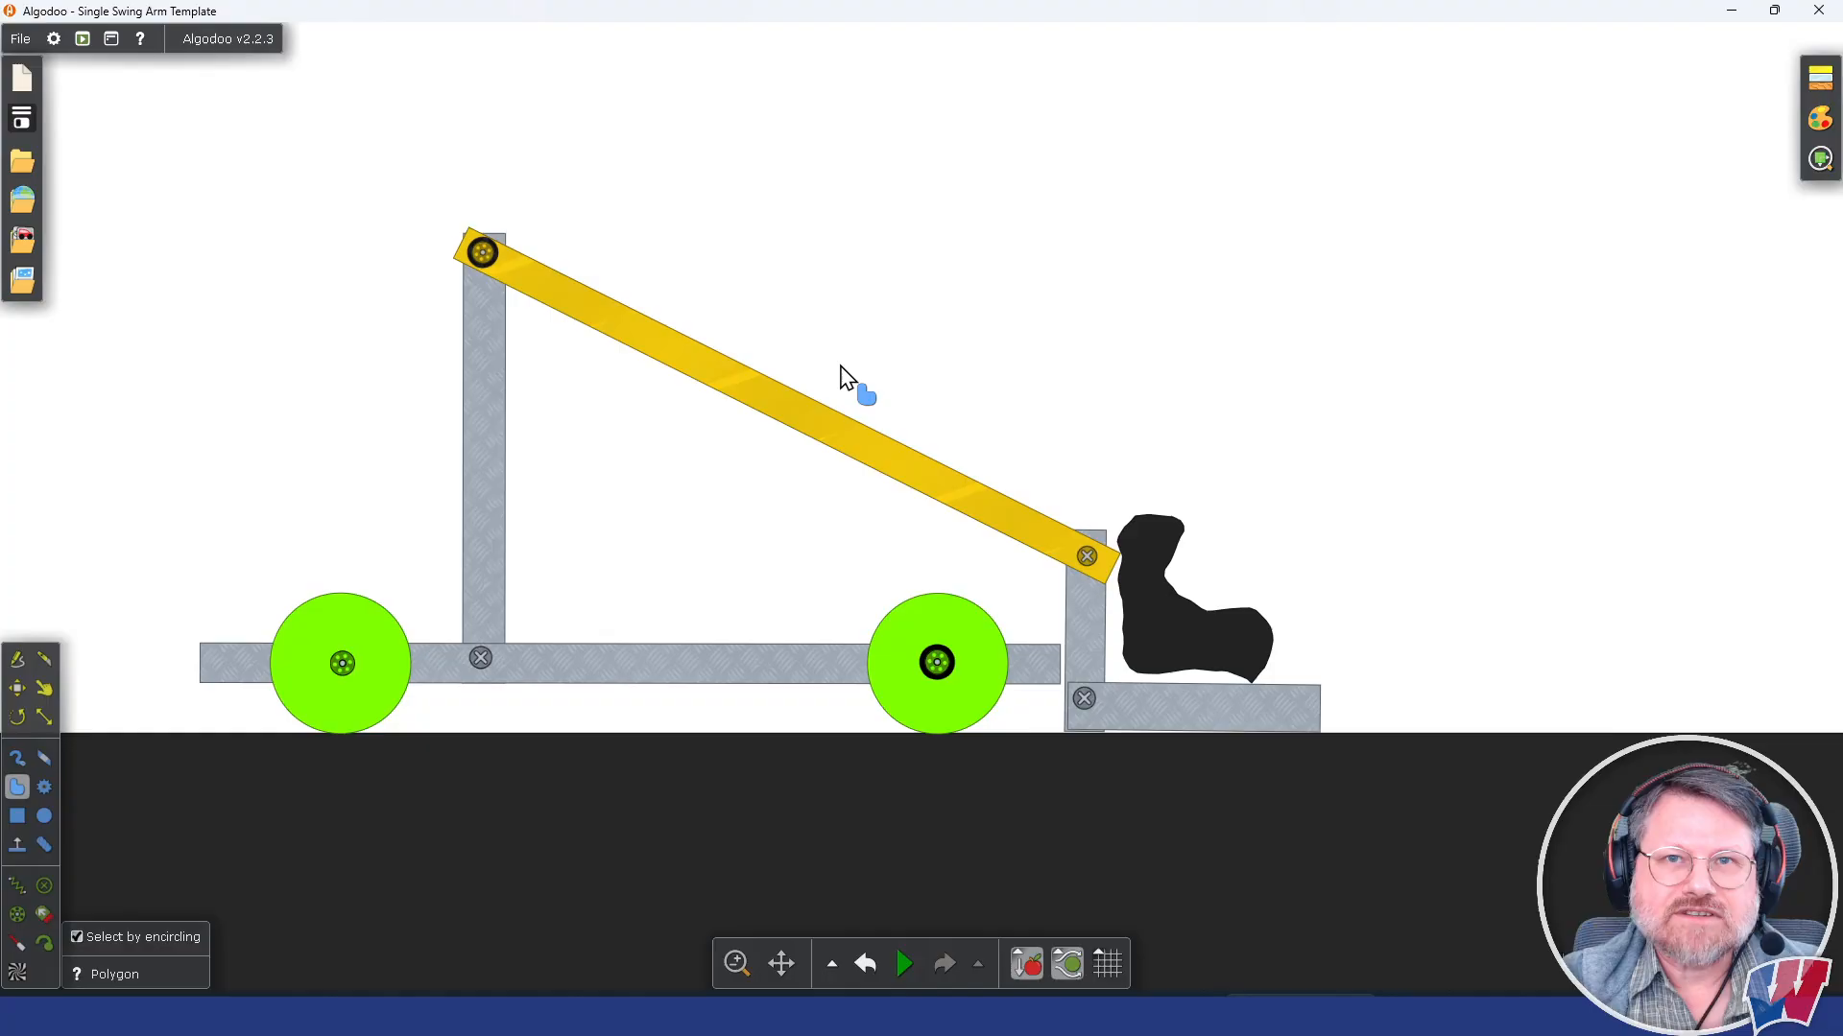
Step: Capture a screenshot of the whole robot and paste it into the Single Swing Arm table's Algodoo Screenshot cell in the Linkage Types Google Doc
key("super+shift+s")
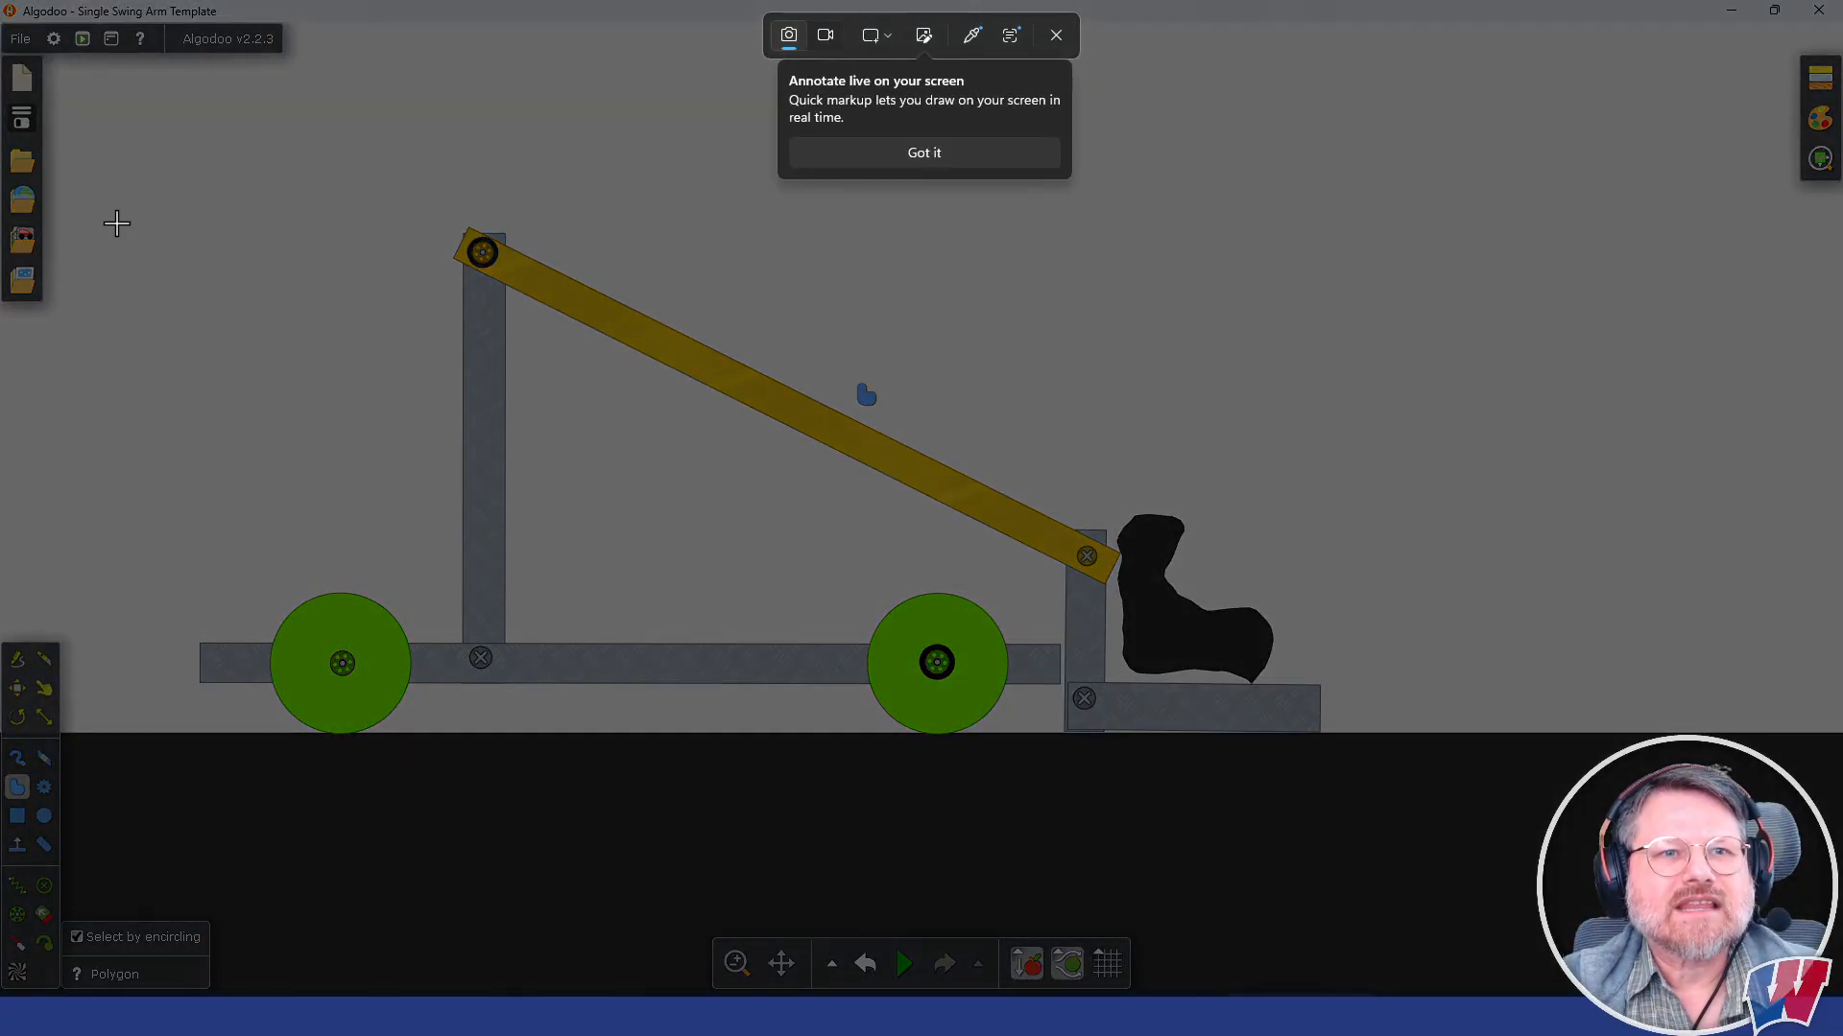
left_click_drag(159, 162, 1373, 789)
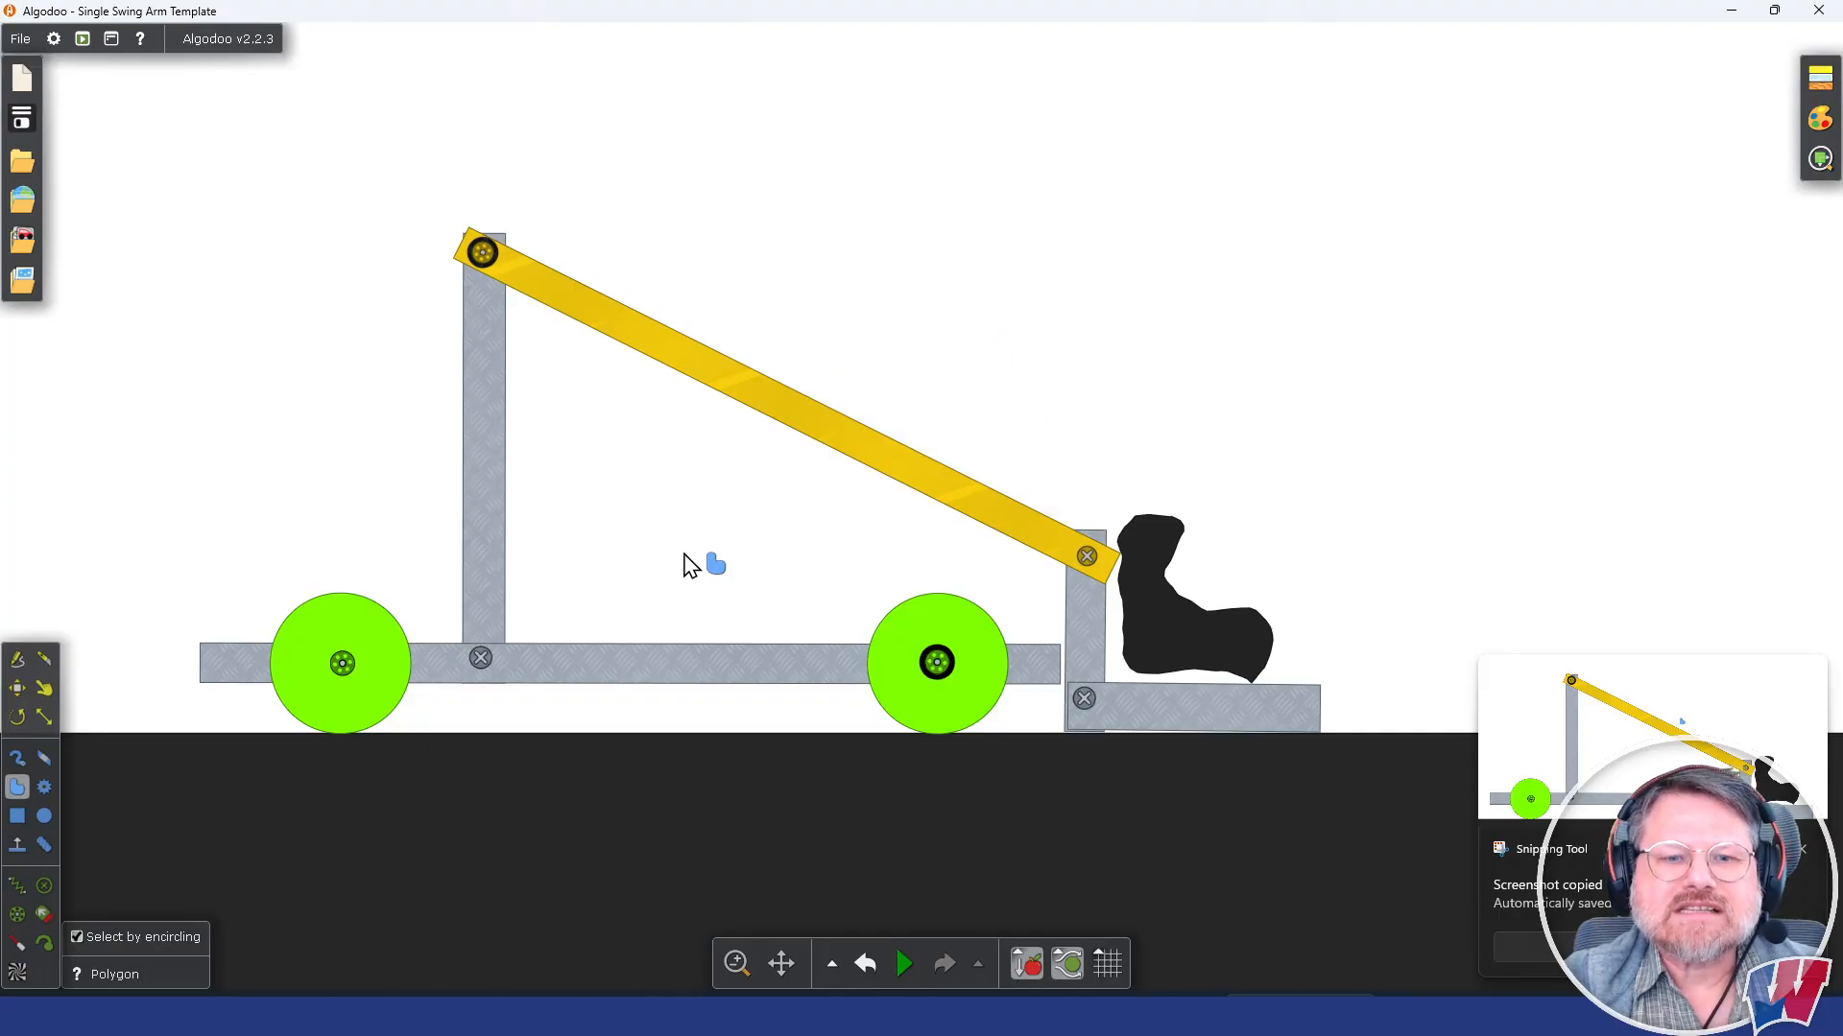
left_click(682, 1015)
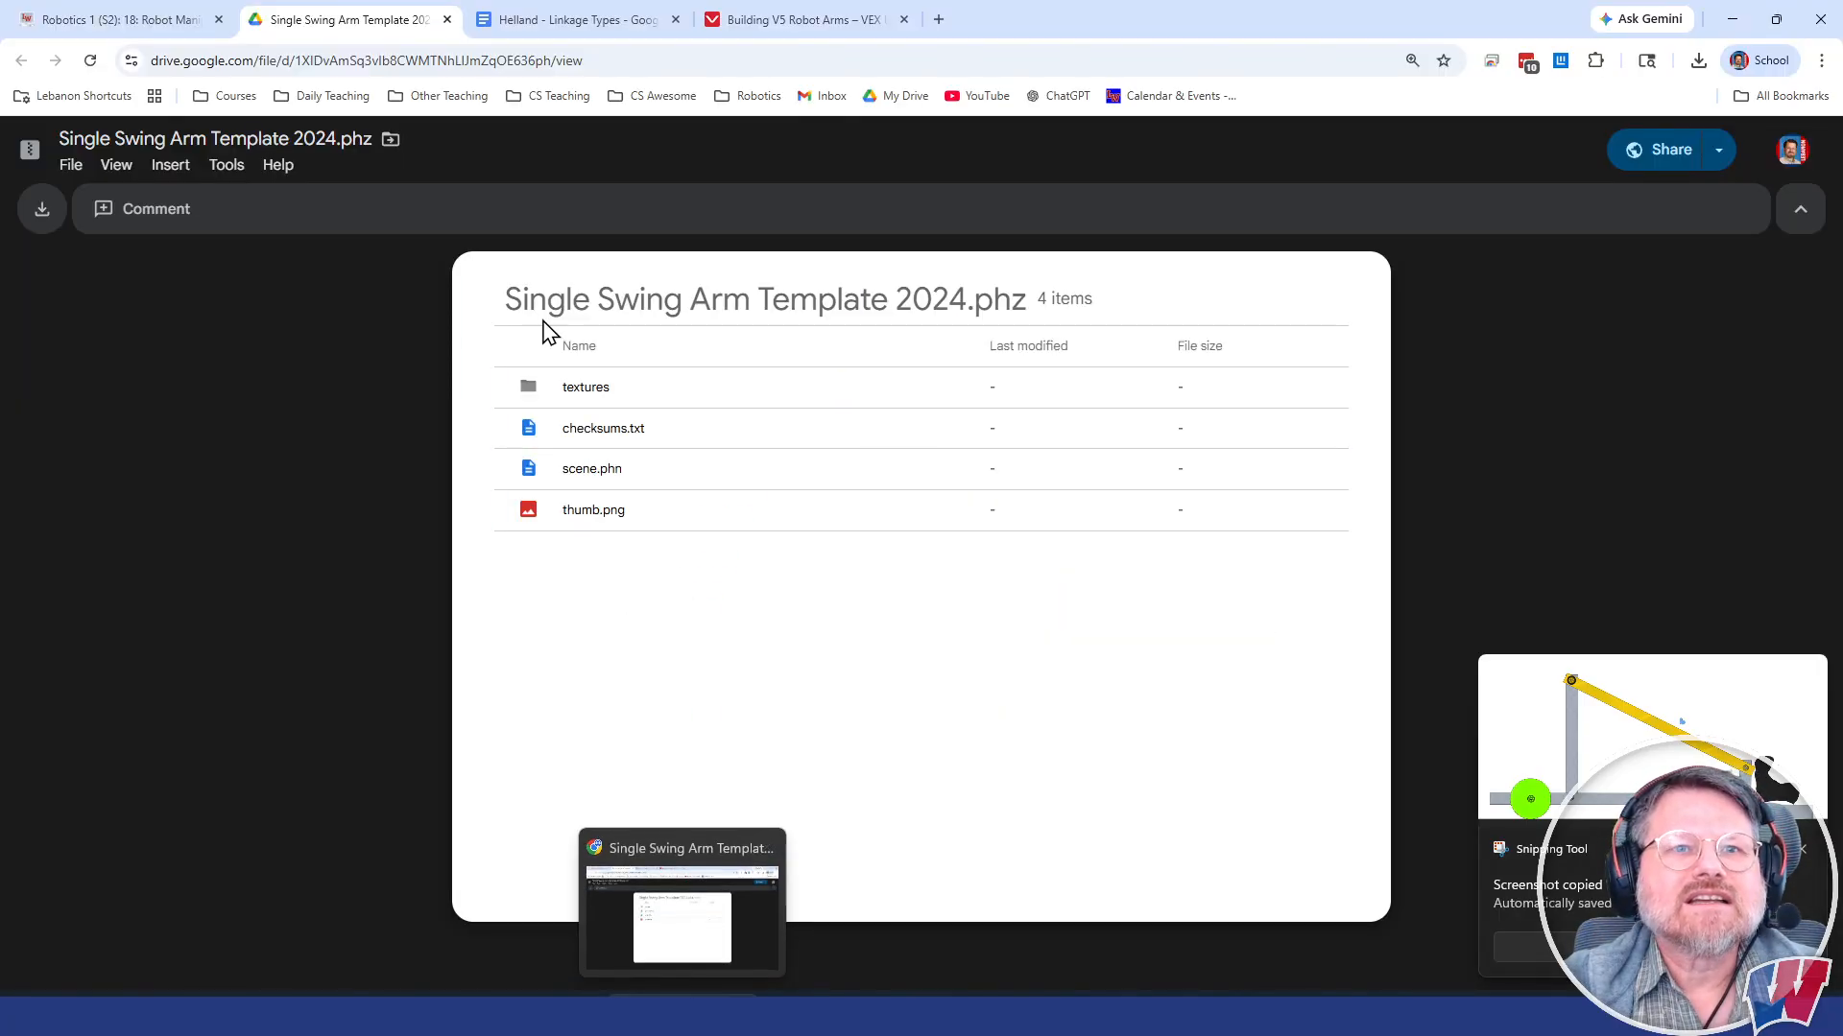
left_click(556, 25)
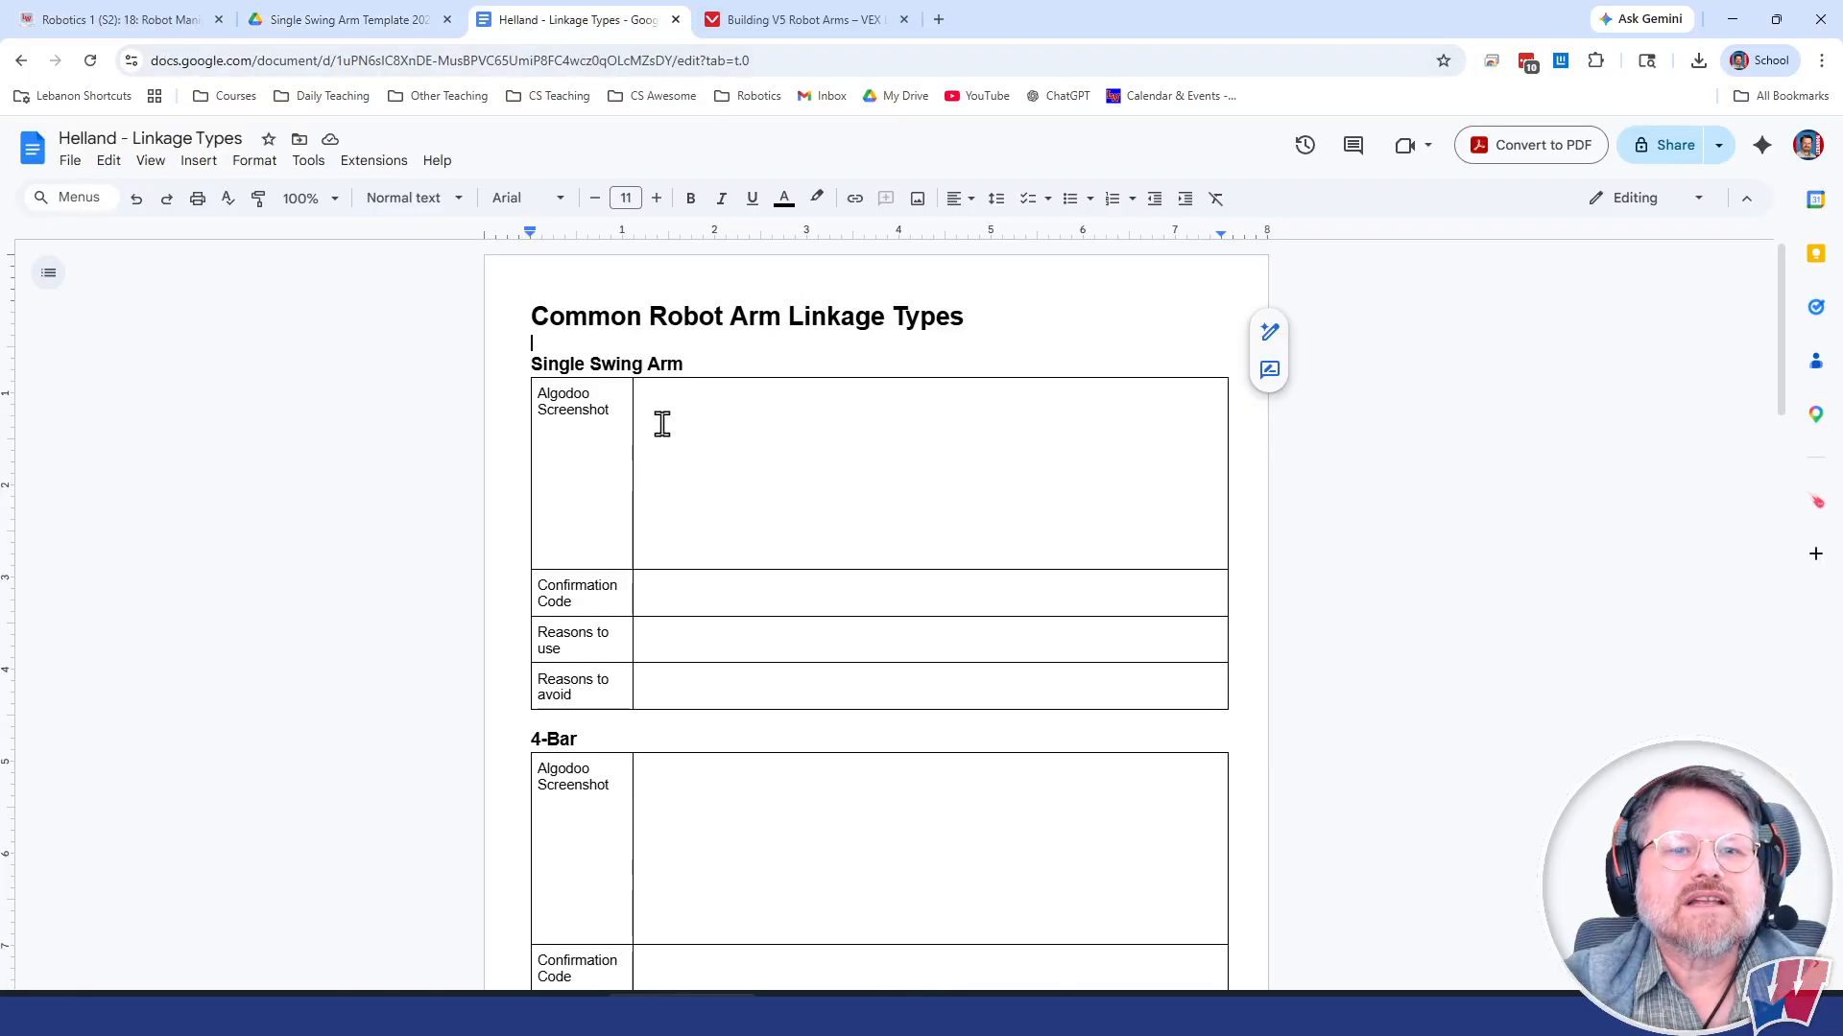
left_click(699, 407)
left_click(684, 396)
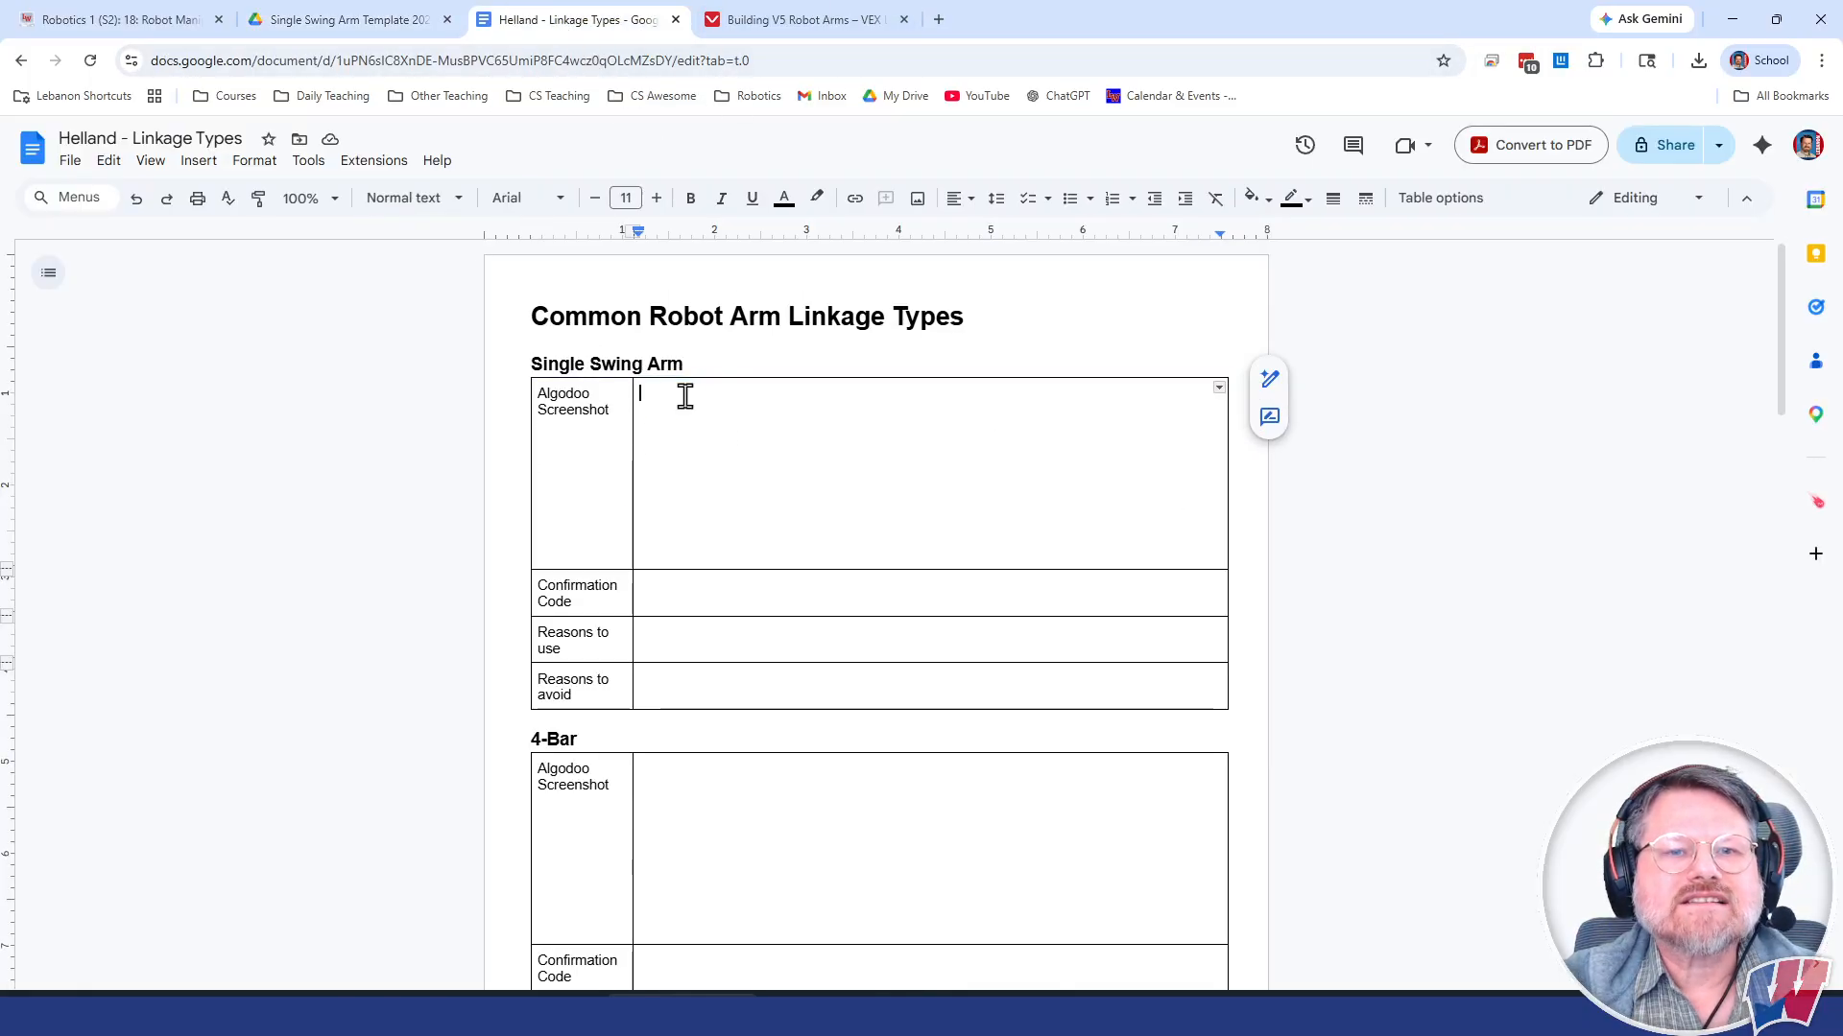
right_click(686, 396)
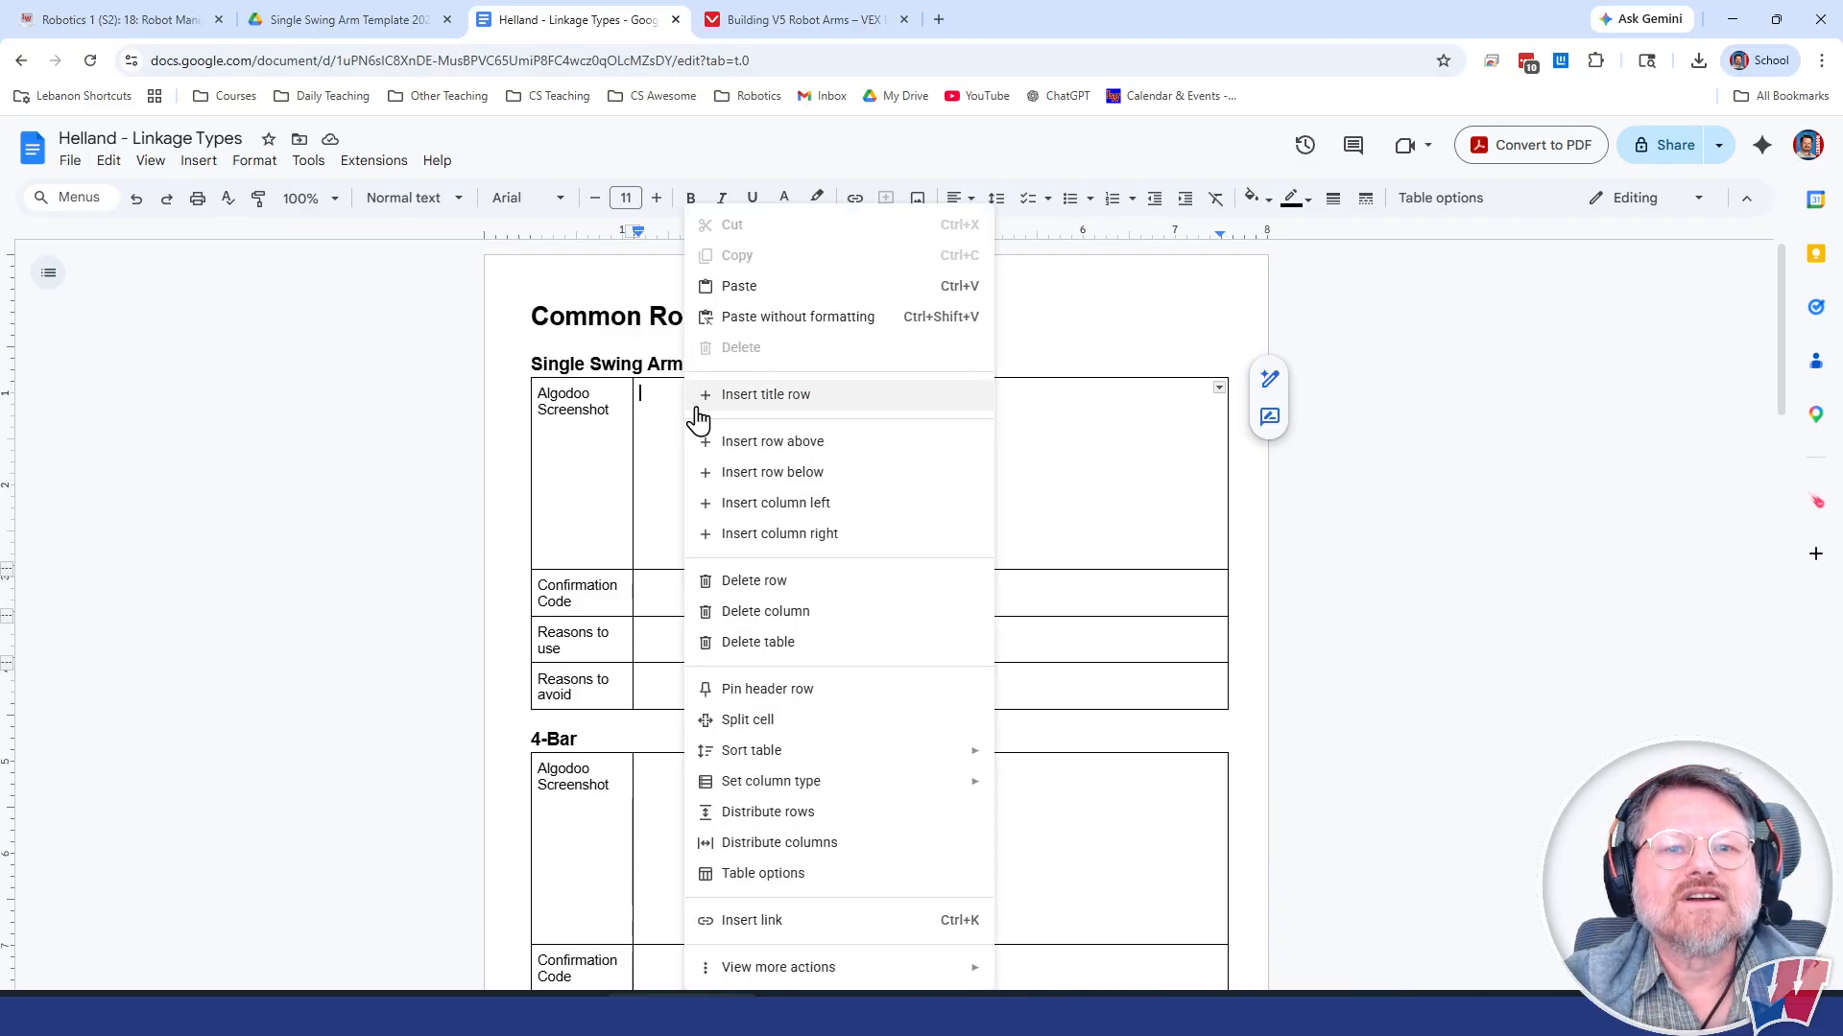
left_click(711, 283)
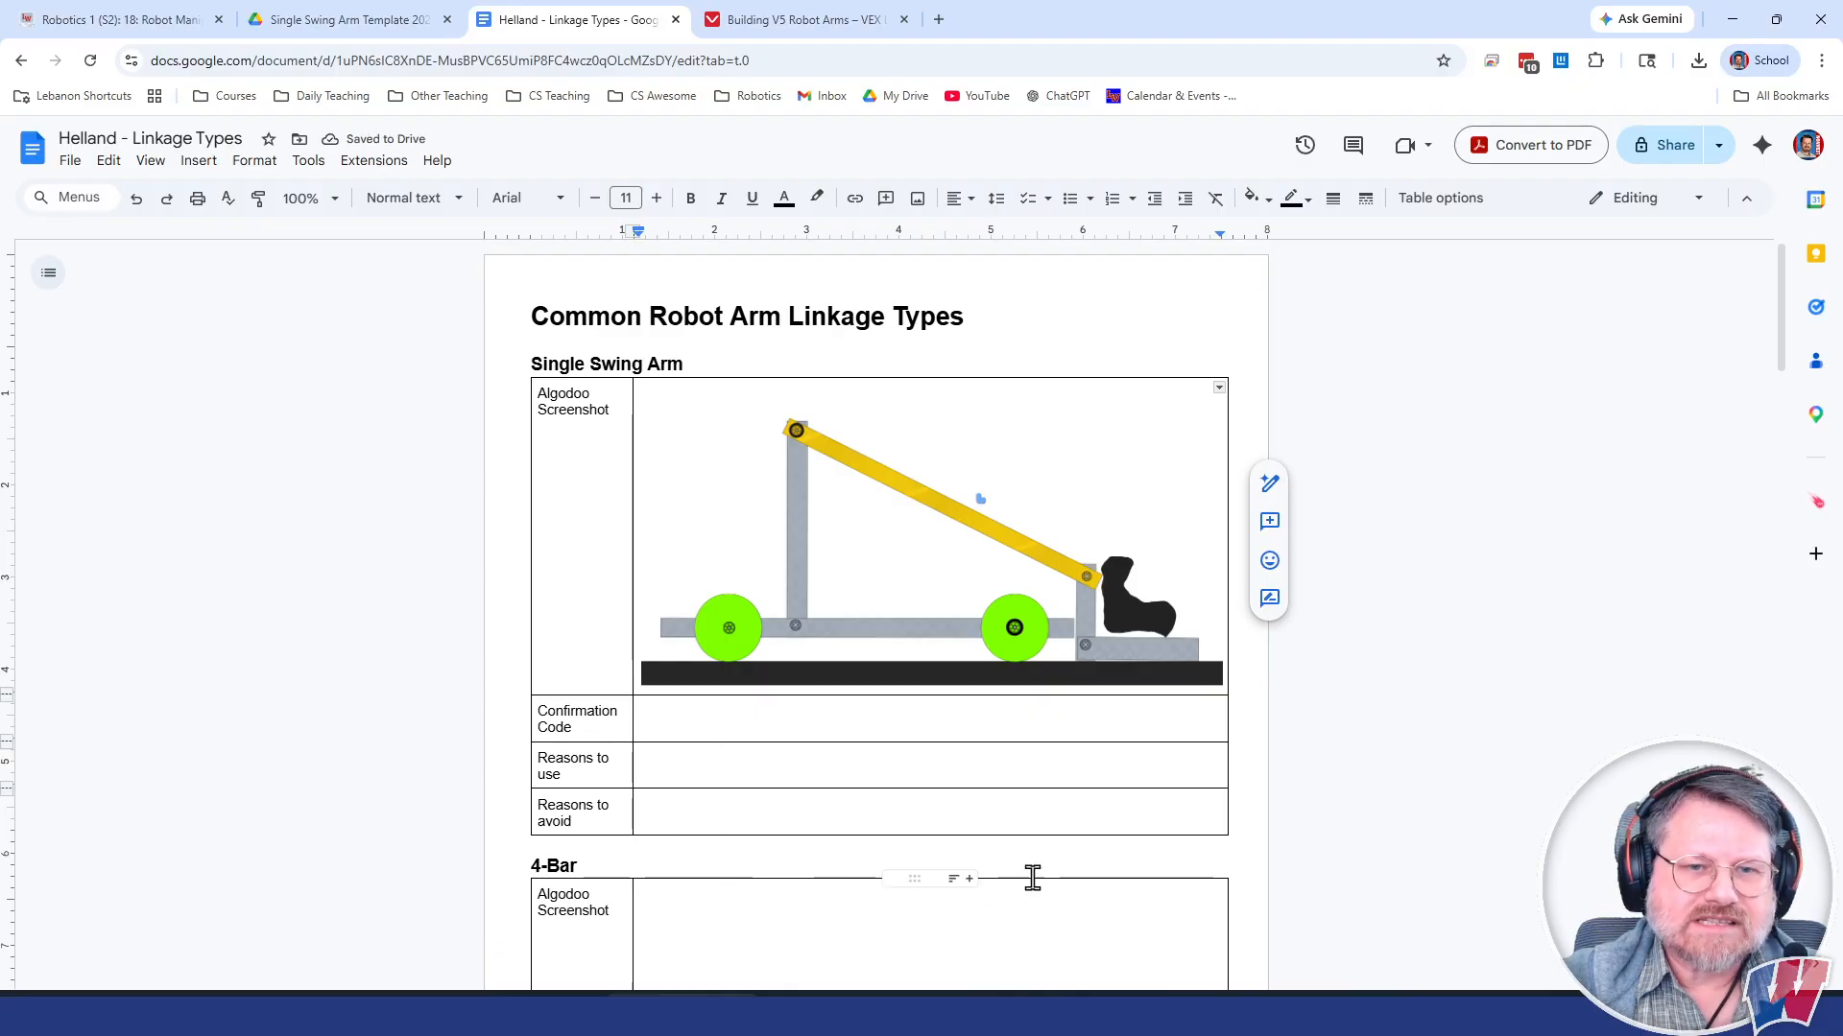
Step: Place the cursor in the Confirmation Code cell of the Single Swing Arm table
left_click(695, 715)
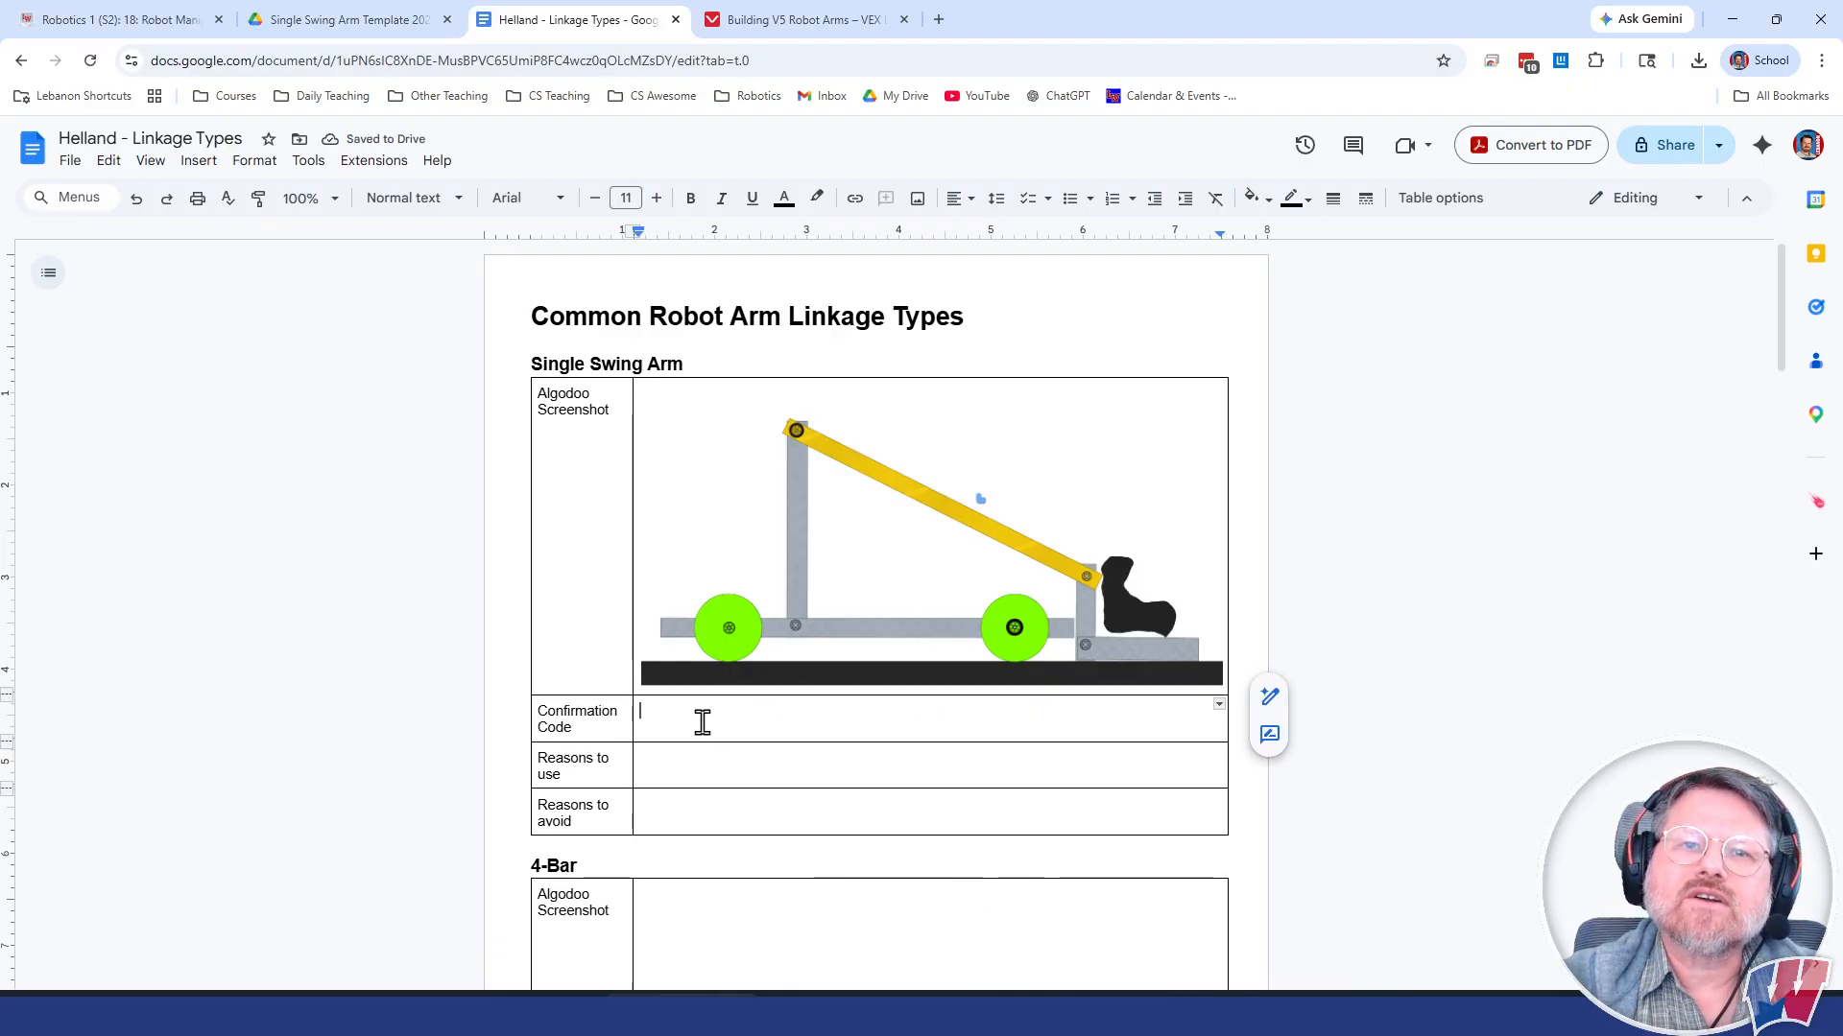